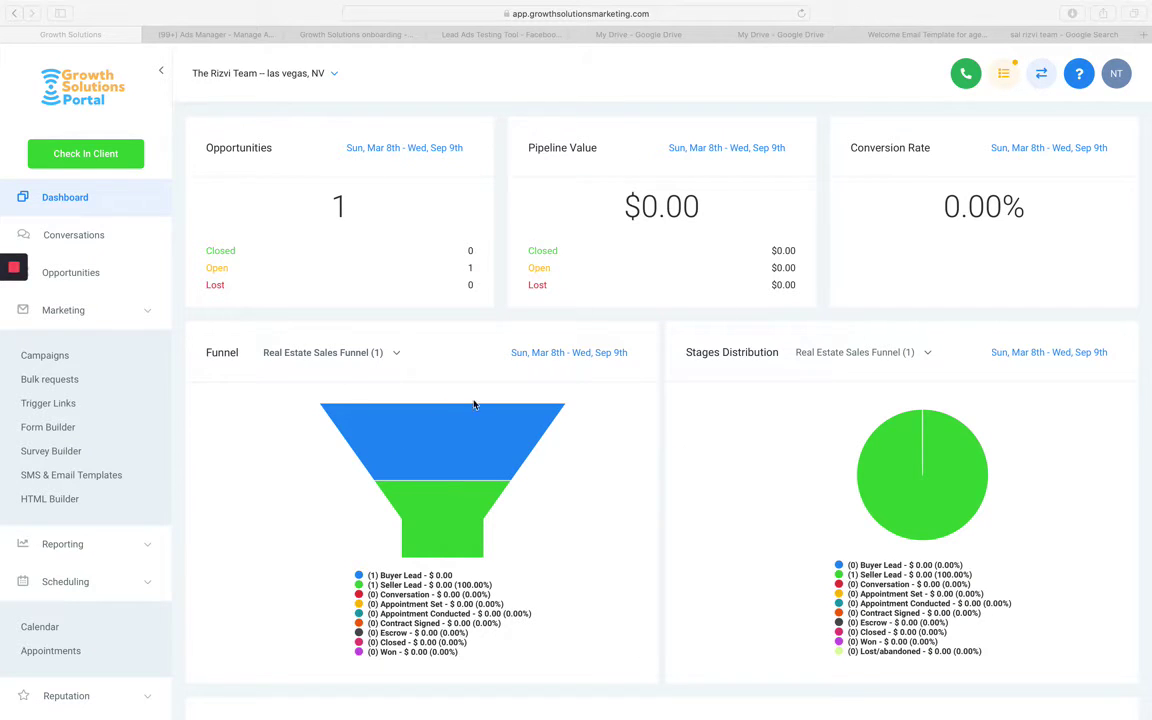
- Review the dashboard cards, highlighting the single opportunity count, pipeline value and $0.00 closed value
scroll(483, 406, "down", 3)
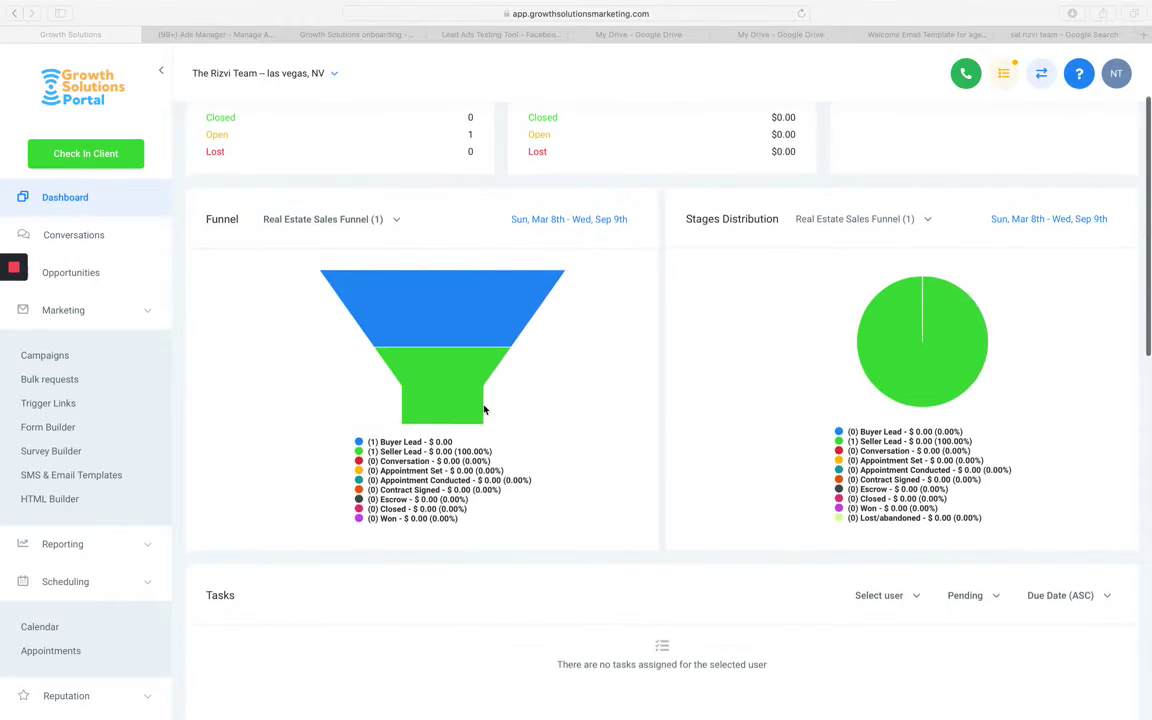
scroll(483, 406, "up", 3)
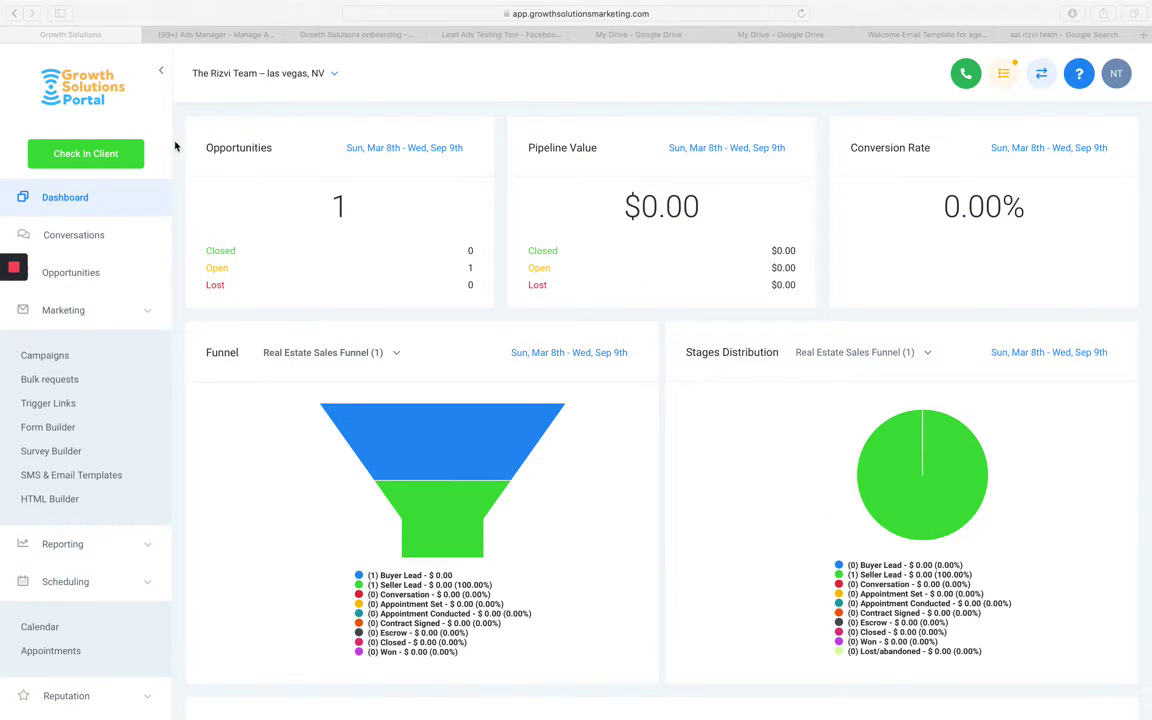
left_click(352, 211)
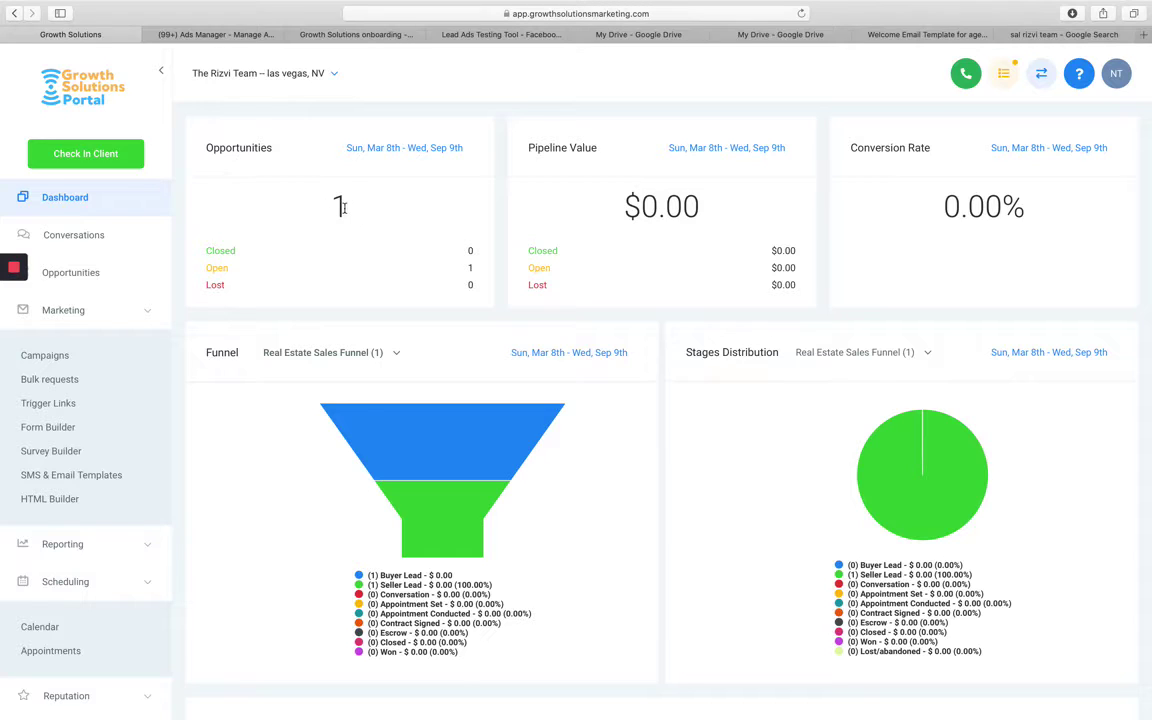
double_click(340, 207)
left_click(334, 268)
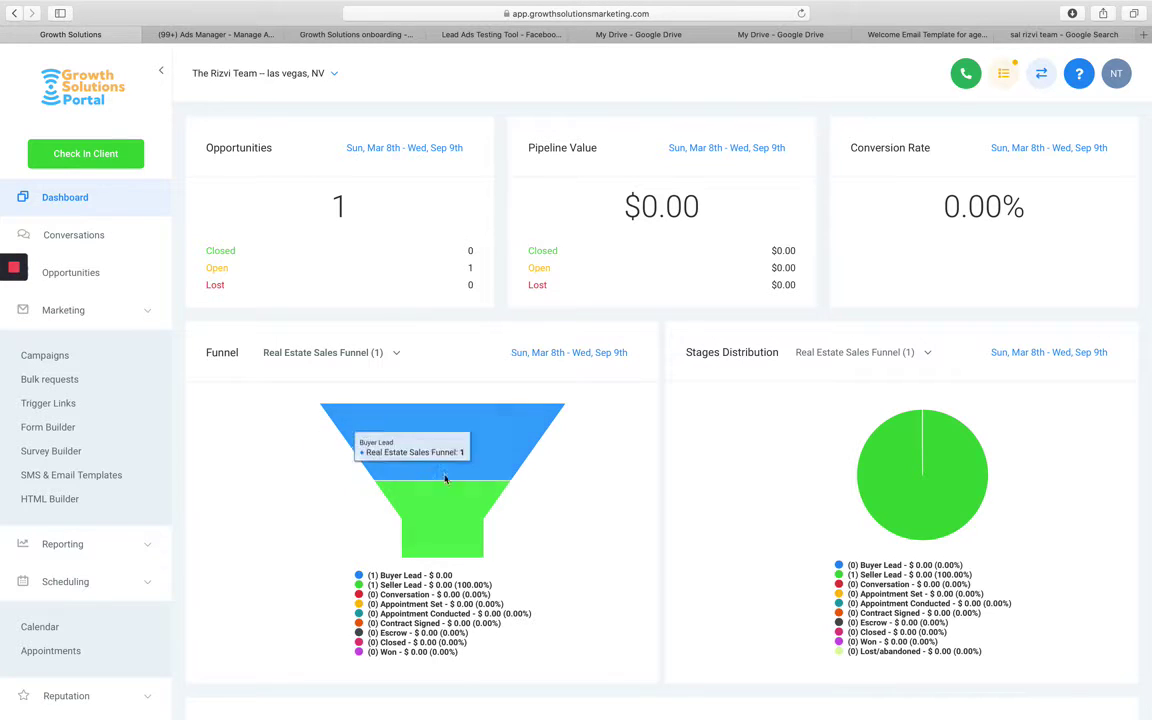
left_click_drag(600, 205, 660, 205)
left_click(761, 217)
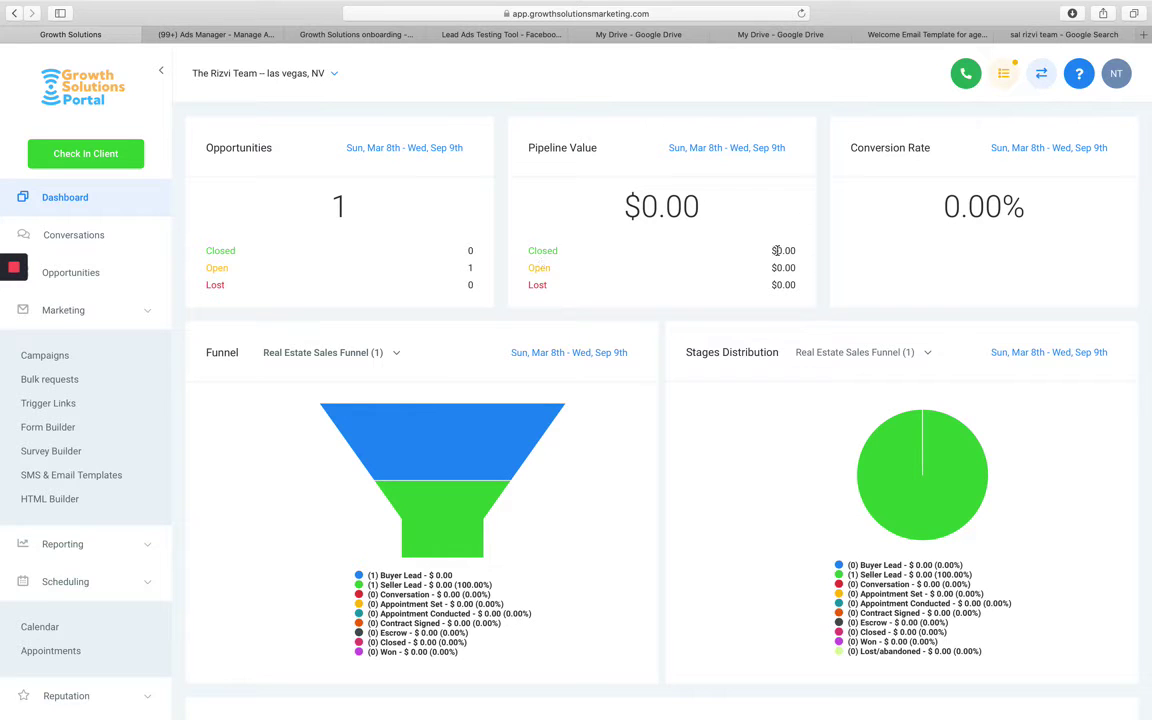
left_click_drag(776, 251, 818, 250)
left_click(760, 308)
- Scroll through the dashboard charts, then go to the Opportunities pipeline board
scroll(778, 316, "down", 2)
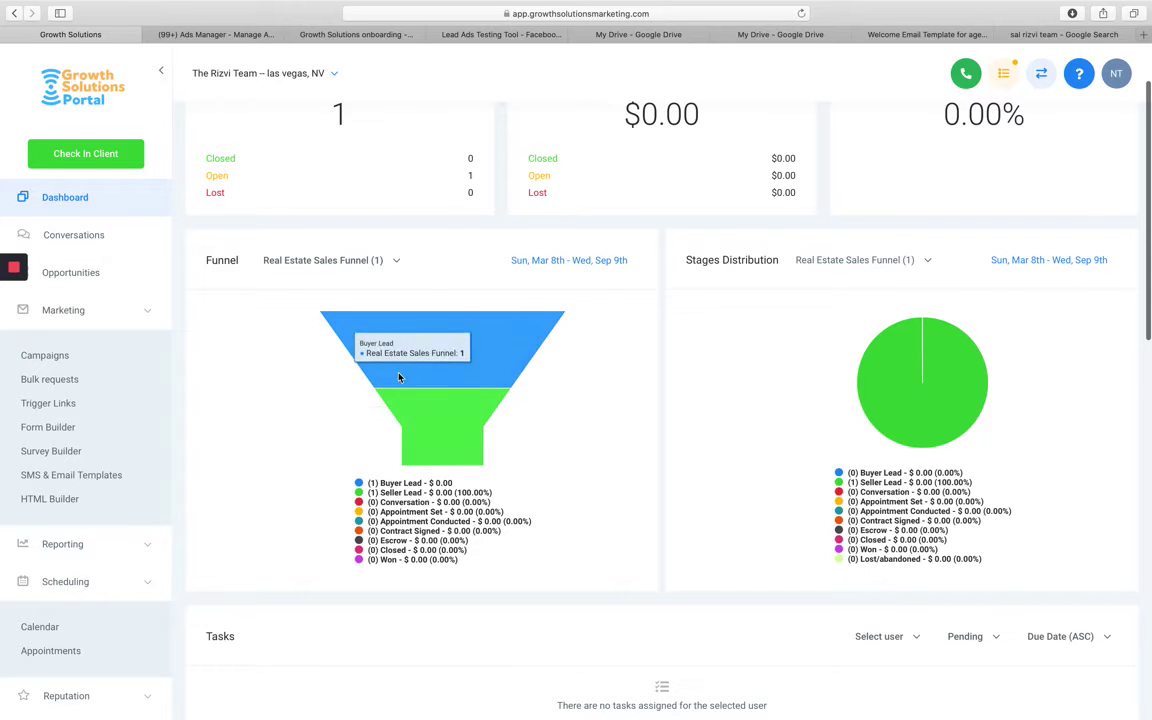
scroll(627, 478, "down", 1)
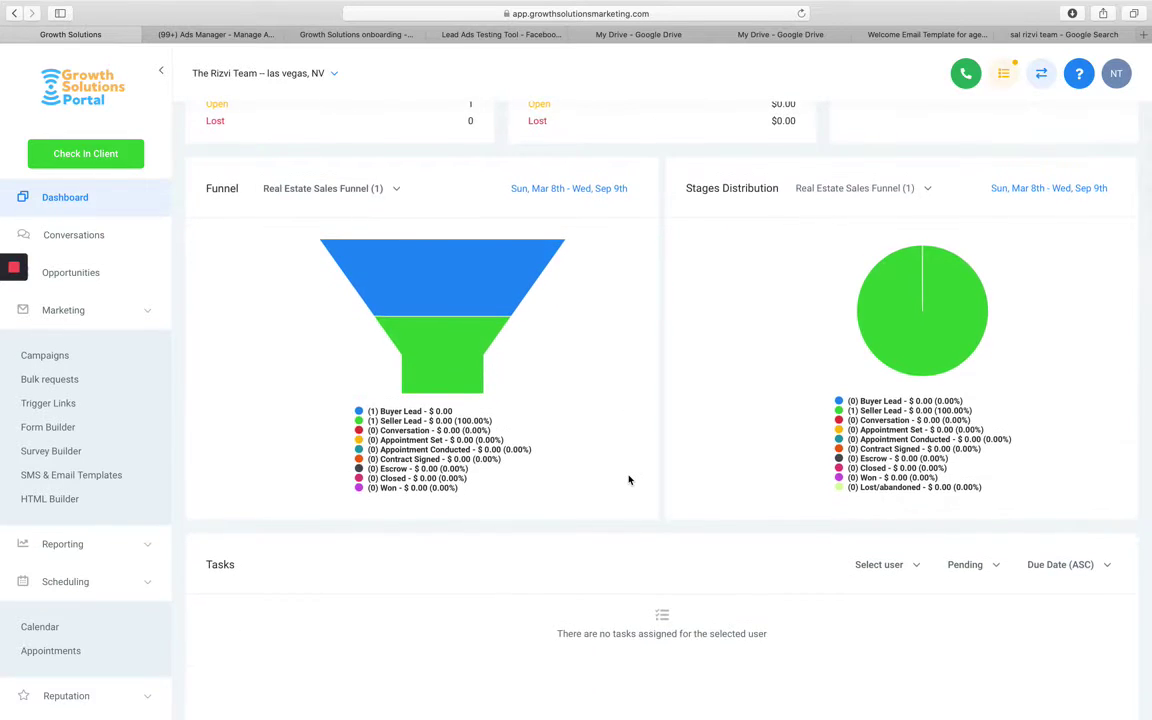
scroll(630, 478, "down", 2)
scroll(638, 464, "down", 1)
scroll(640, 455, "down", 2)
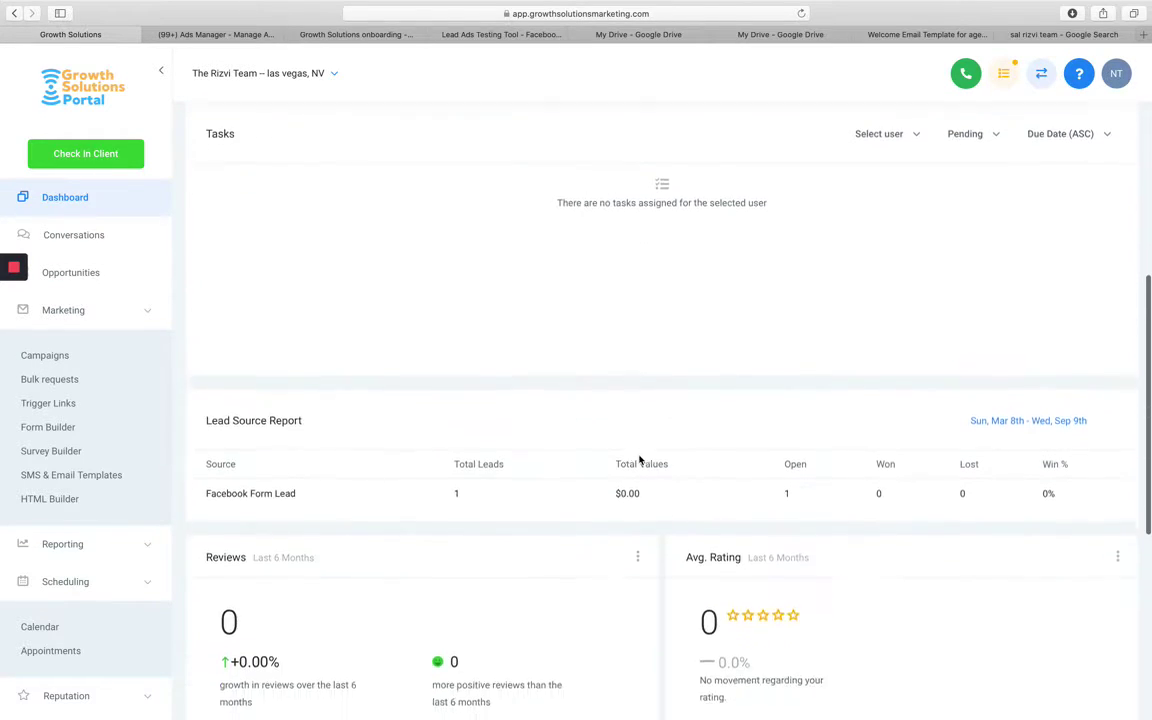
scroll(647, 440, "down", 2)
scroll(650, 430, "up", 5)
scroll(560, 330, "up", 2)
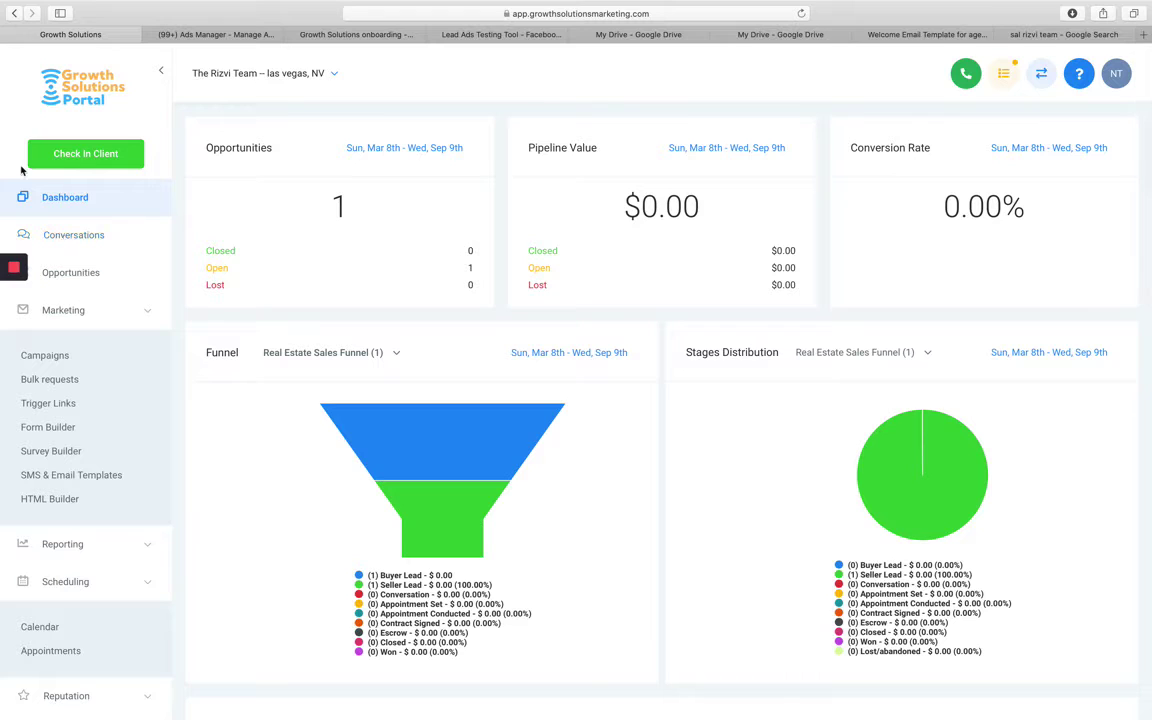
left_click(73, 278)
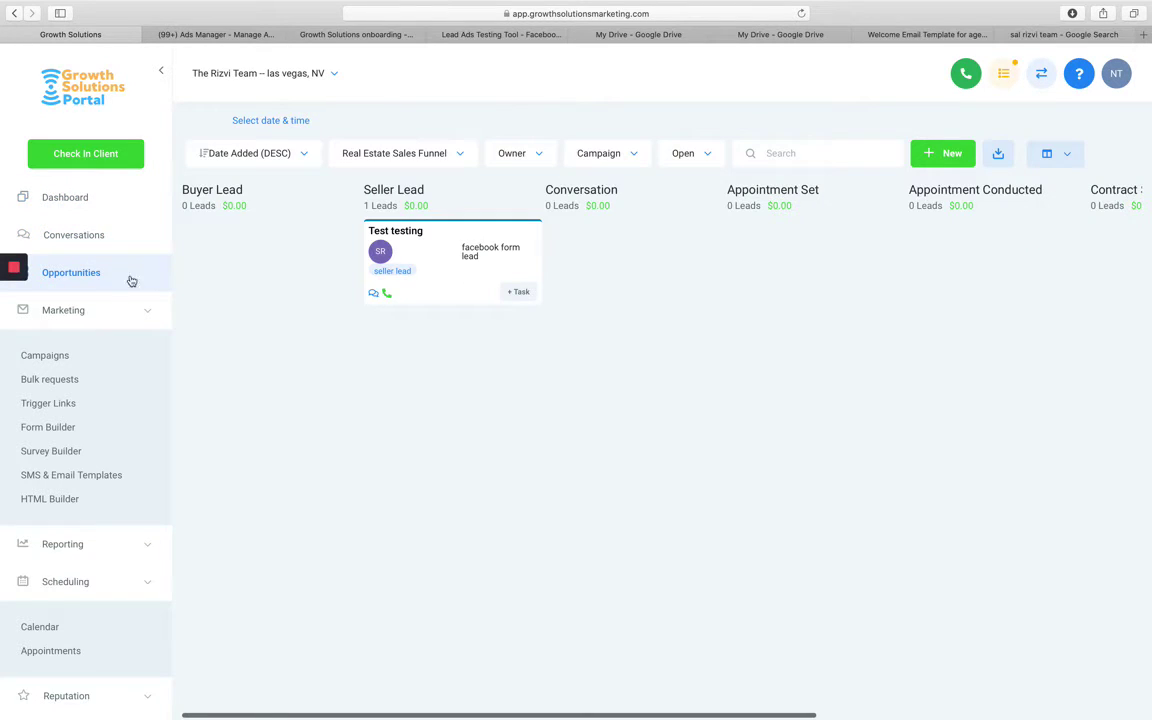
scroll(730, 396, "right", 1)
scroll(758, 407, "right", 3)
scroll(758, 407, "right", 1)
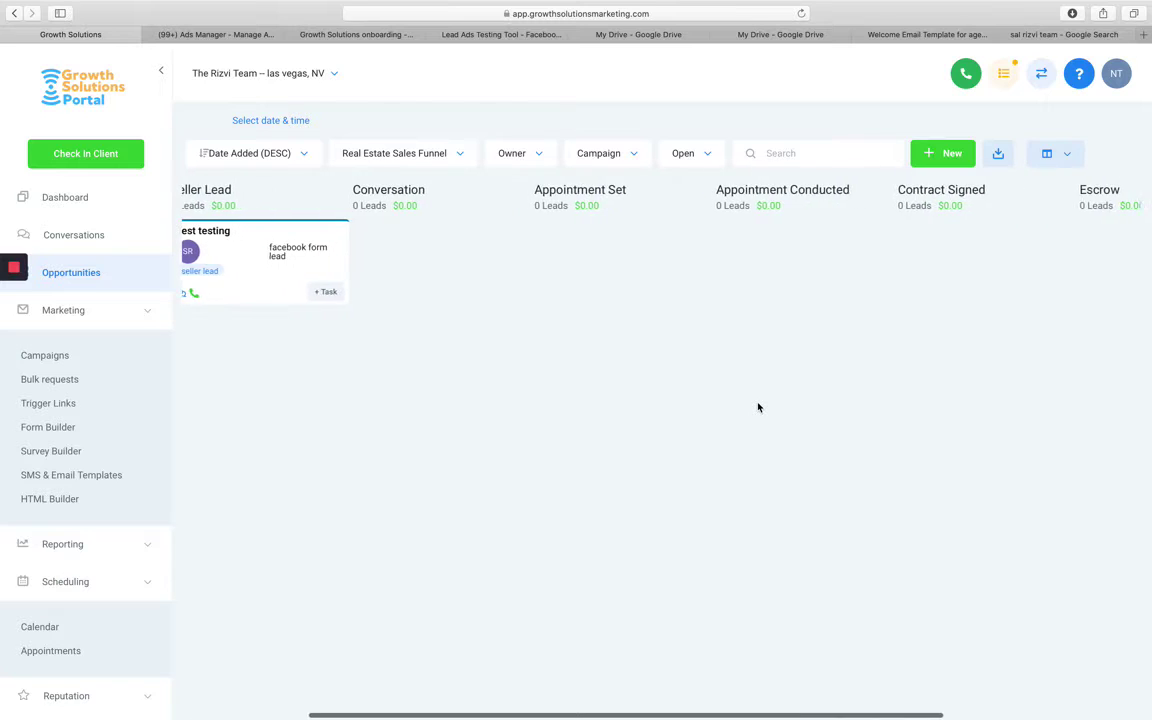
scroll(758, 407, "right", 5)
scroll(758, 407, "left", 10)
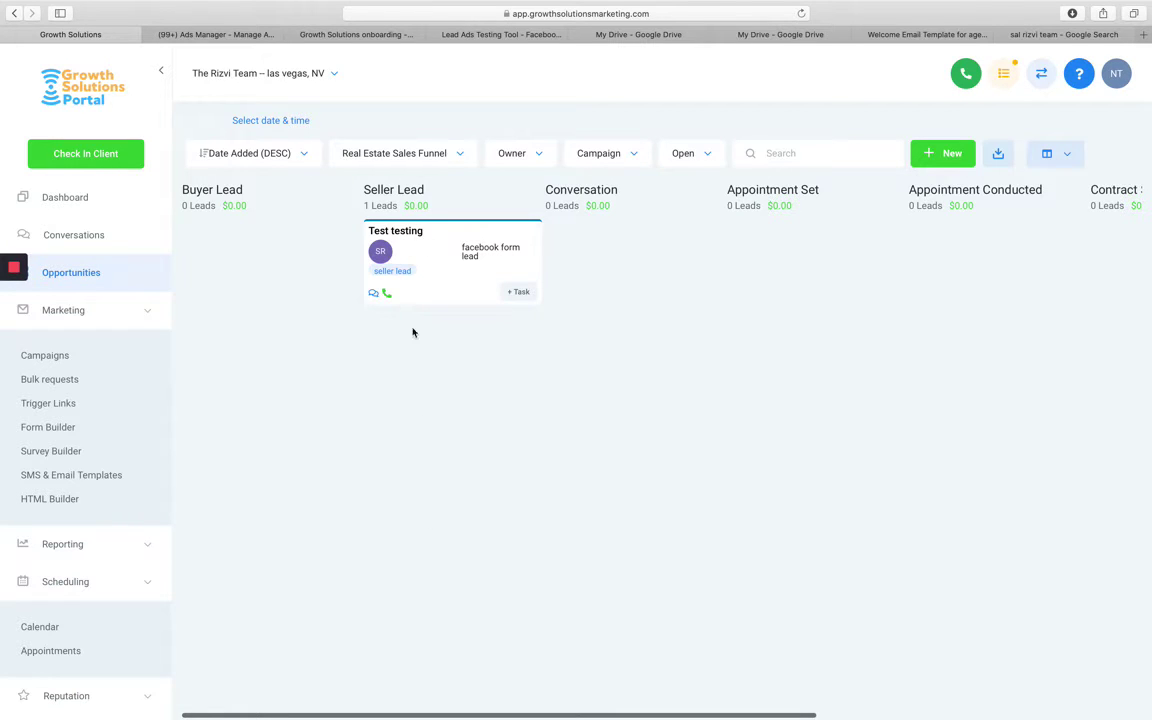
left_click_drag(545, 246, 436, 273)
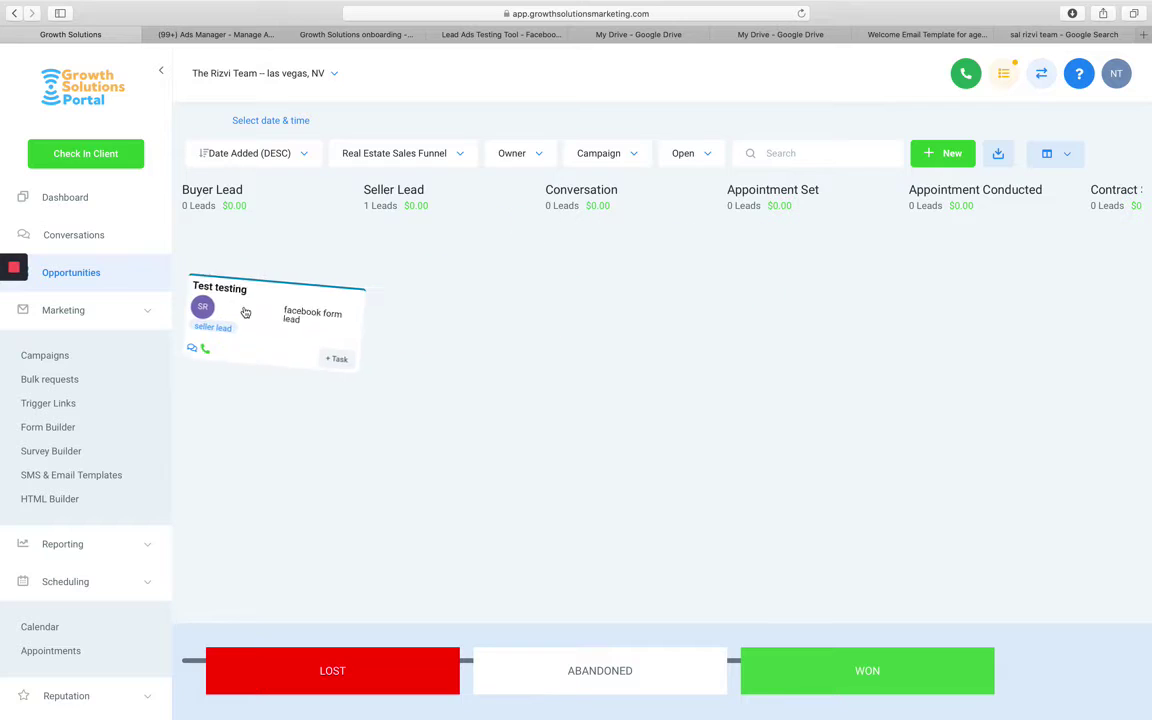
left_click_drag(436, 273, 391, 249)
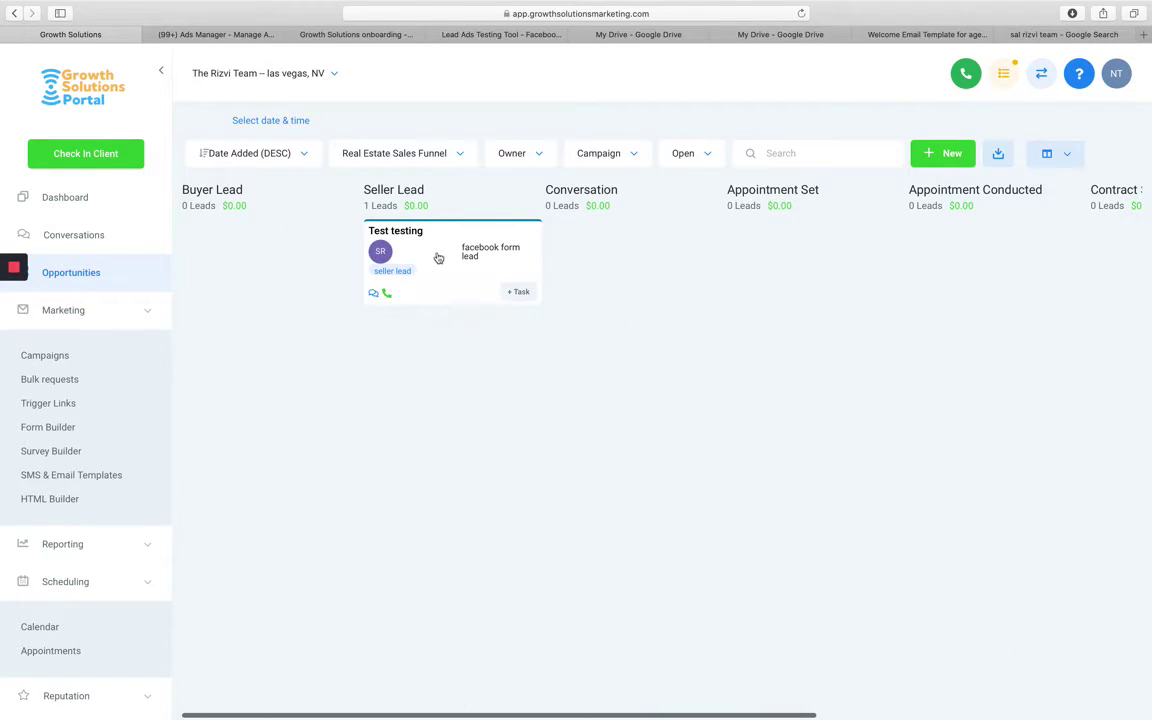
left_click_drag(438, 257, 586, 280)
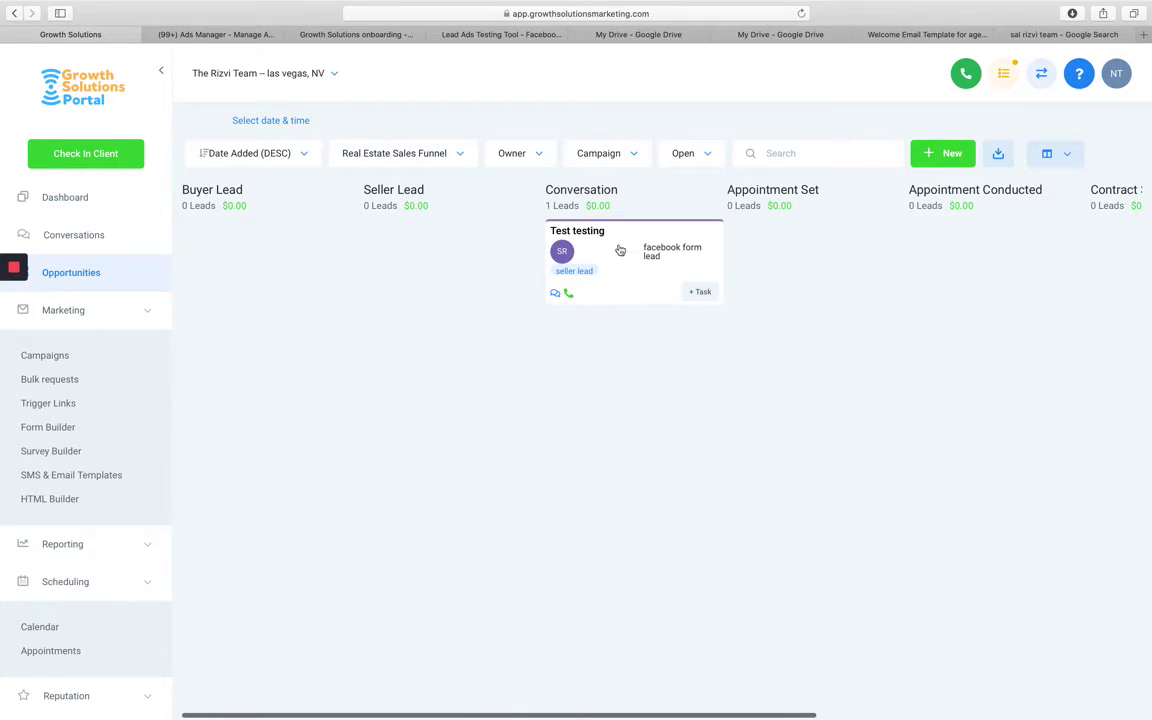
left_click_drag(620, 250, 806, 318)
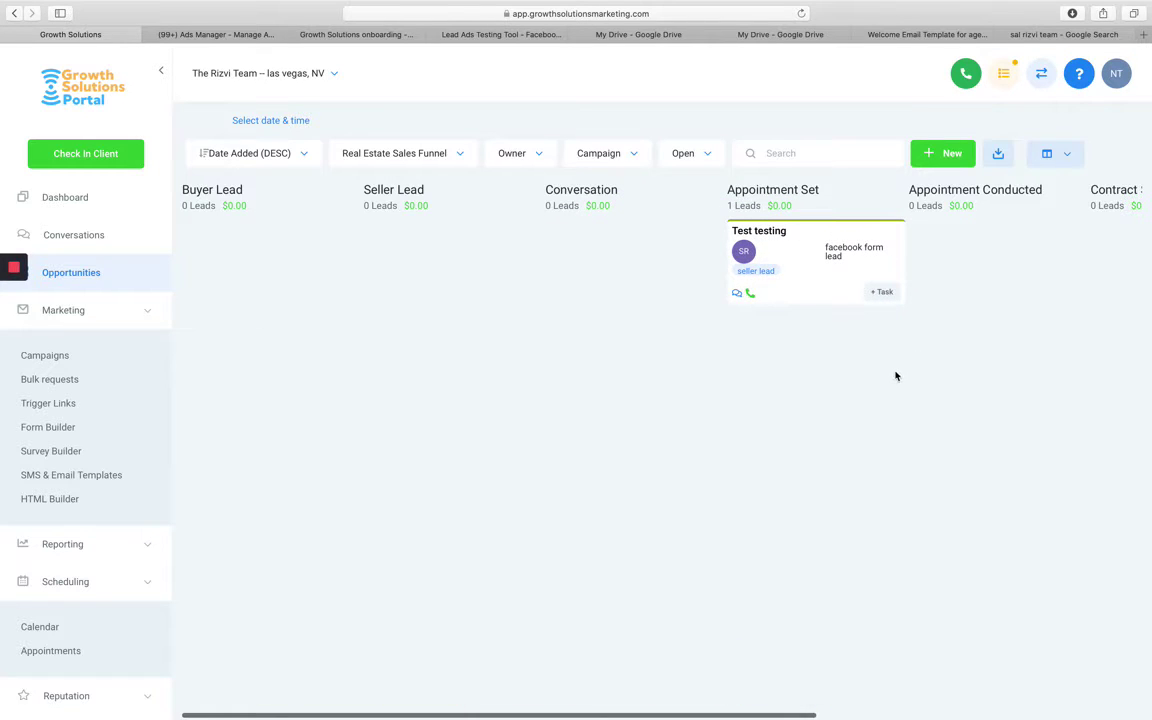
scroll(896, 376, "right", 3)
scroll(896, 376, "right", 2)
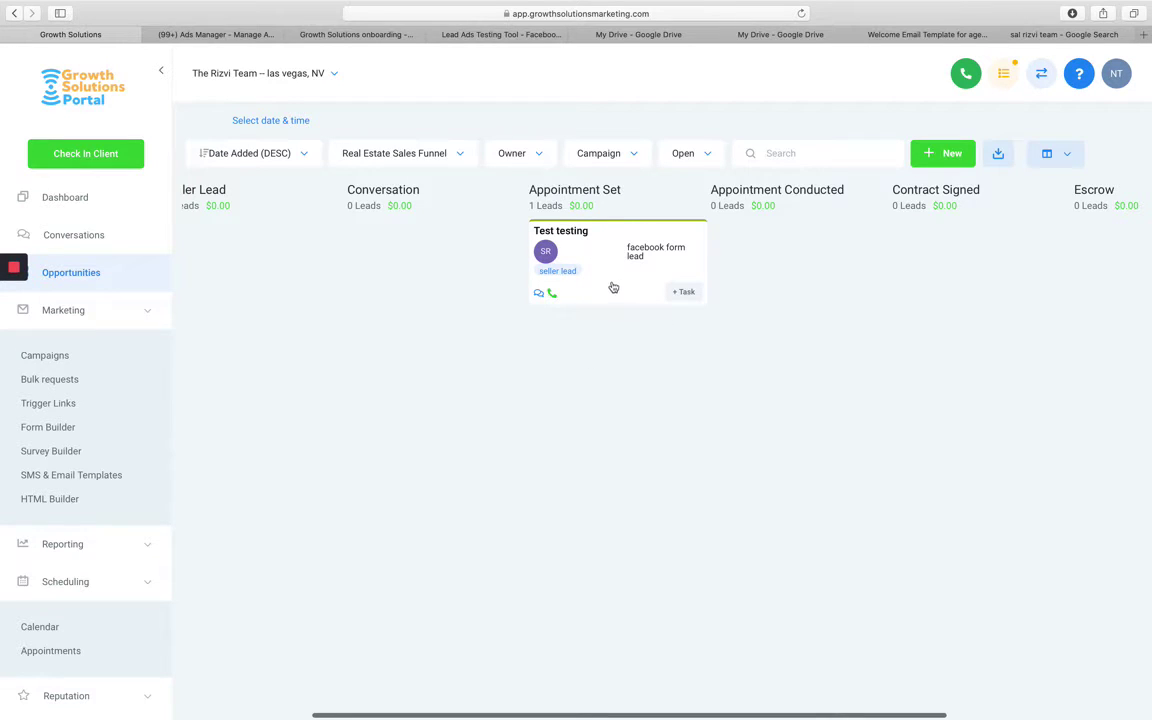
left_click_drag(653, 250, 835, 246)
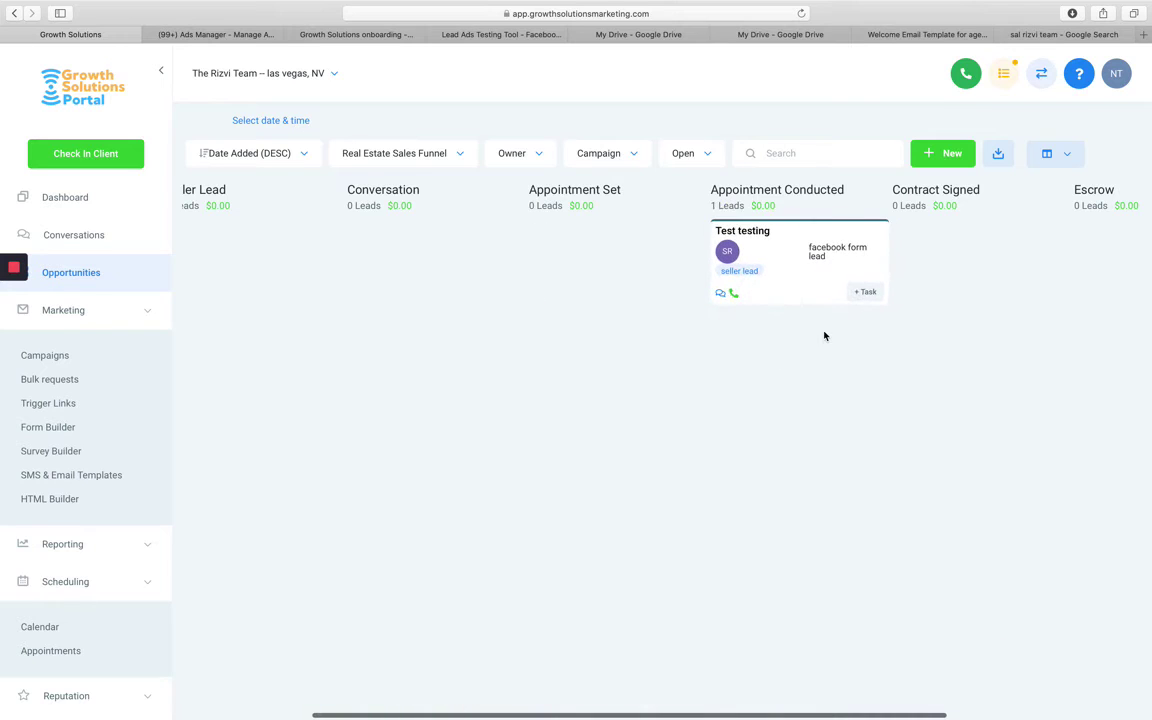
scroll(825, 335, "right", 5)
scroll(843, 237, "right", 3)
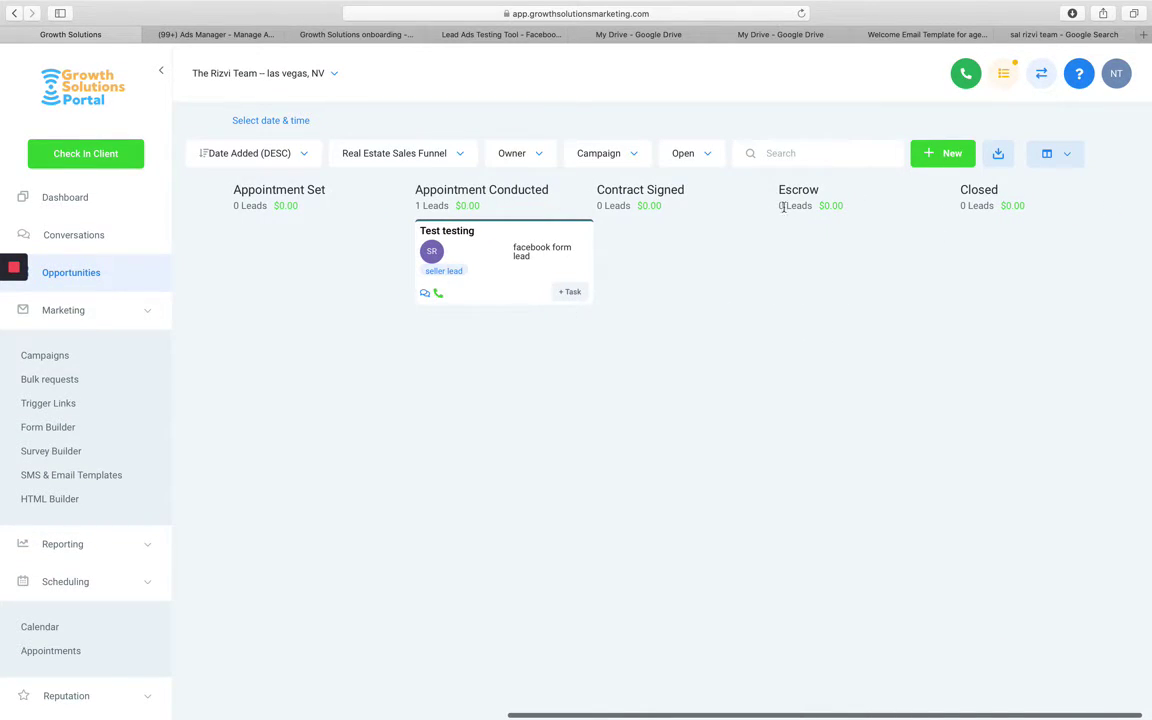
left_click_drag(527, 252, 381, 308)
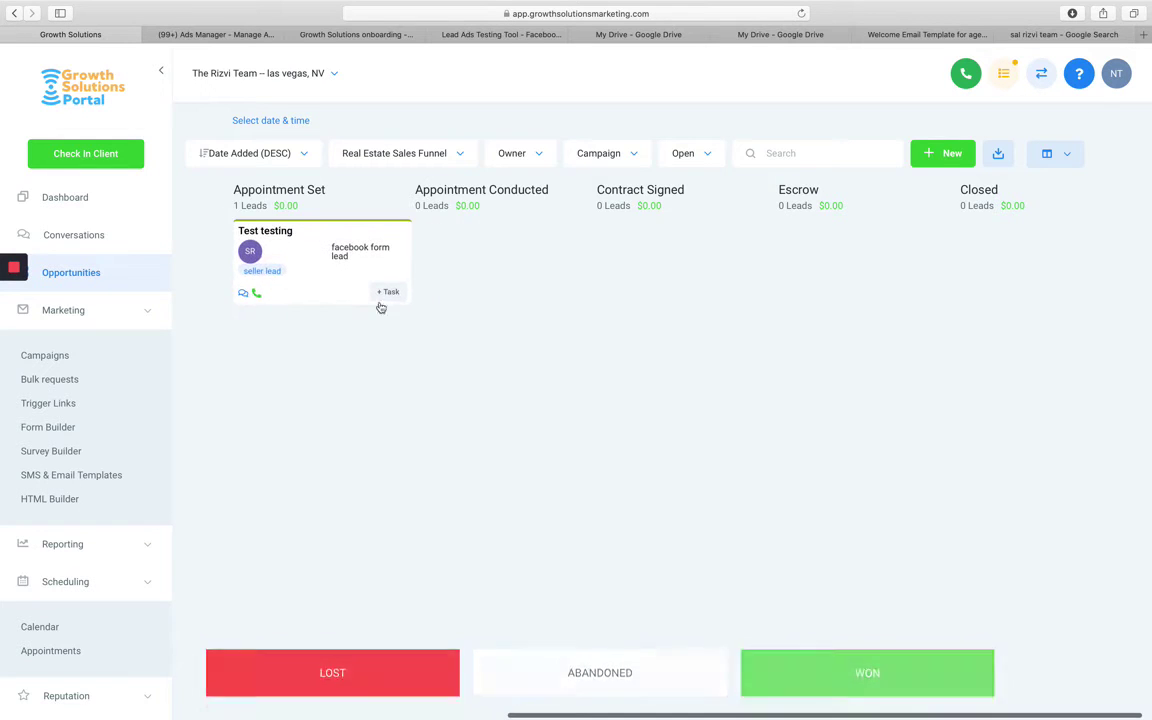
scroll(383, 311, "left", 8)
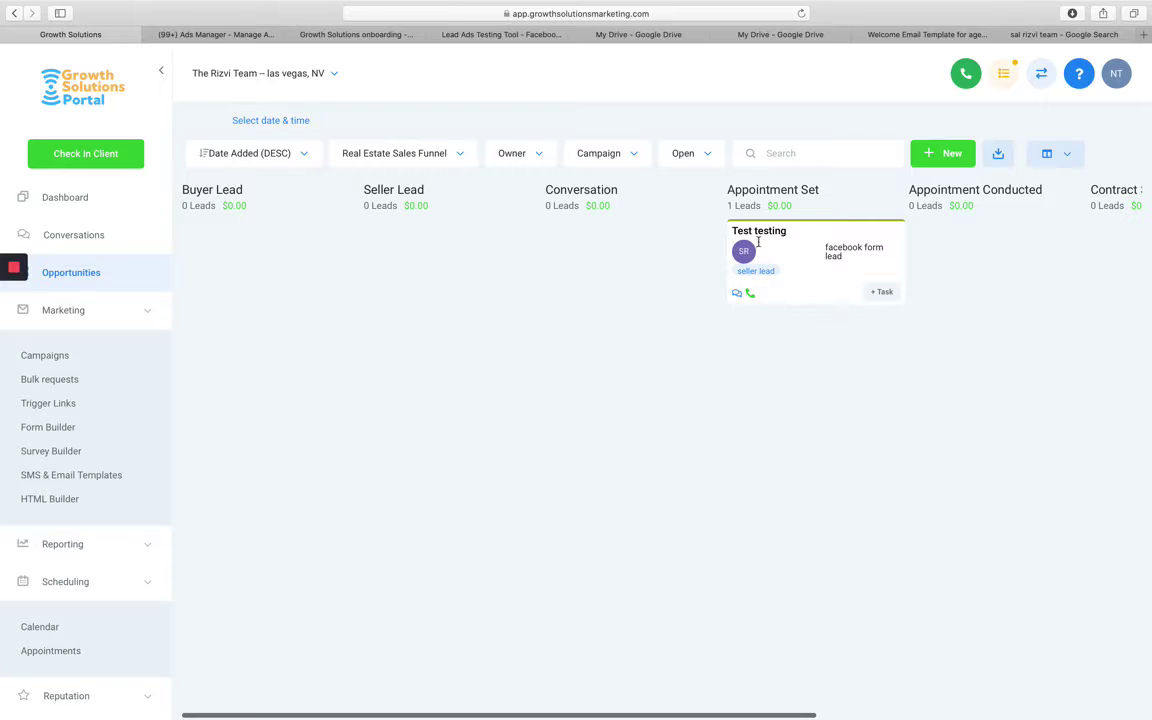
mouse_move(766, 245)
left_mouse_down()
mouse_move(394, 241)
mouse_move(487, 226)
left_mouse_up()
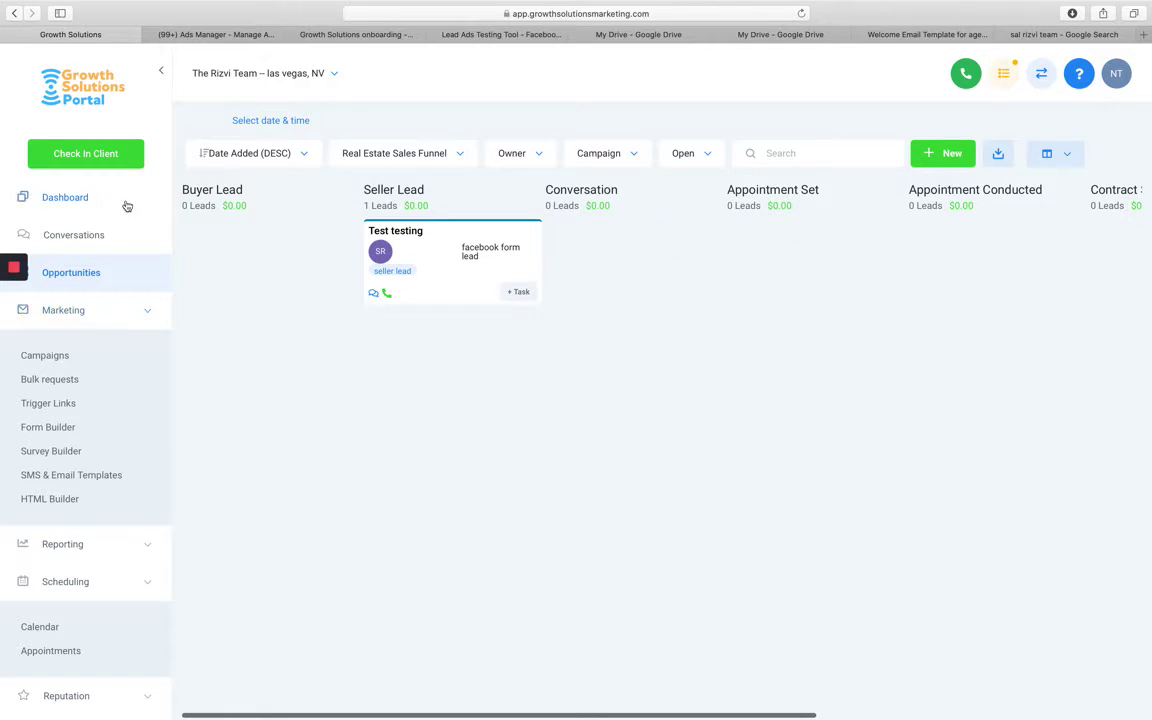
- Open the Test testing opportunity and browse its appointment, task and notes sections
left_click(464, 263)
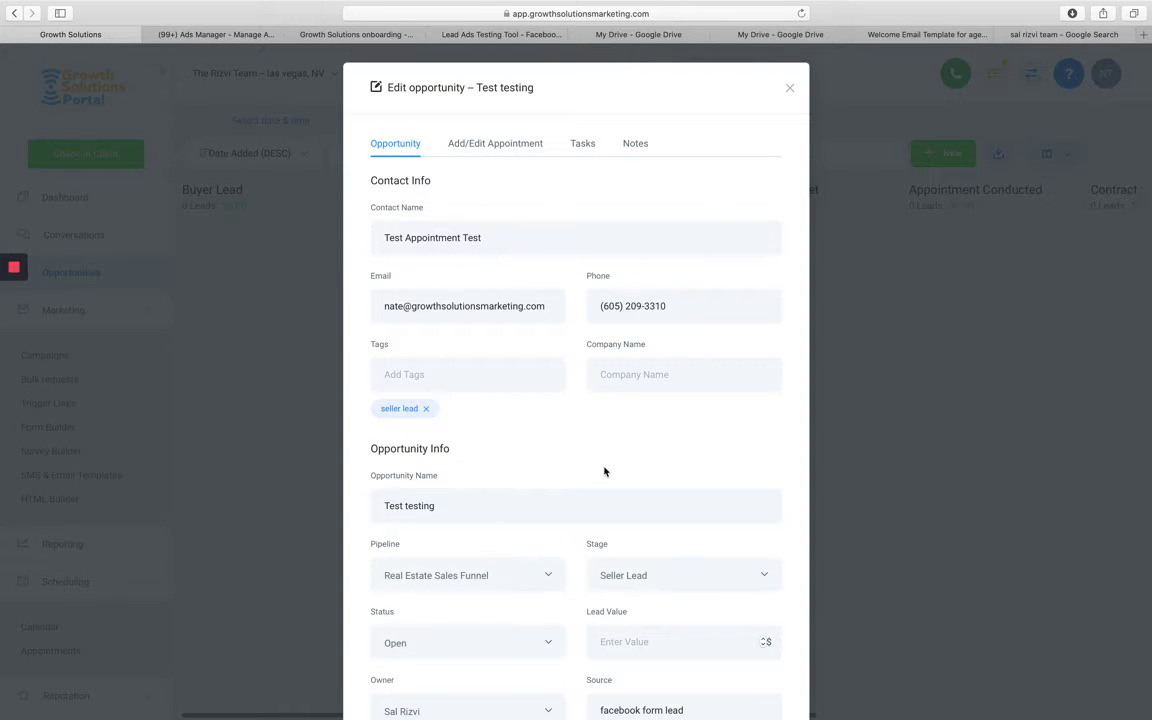
scroll(604, 471, "down", 1)
scroll(604, 470, "down", 3)
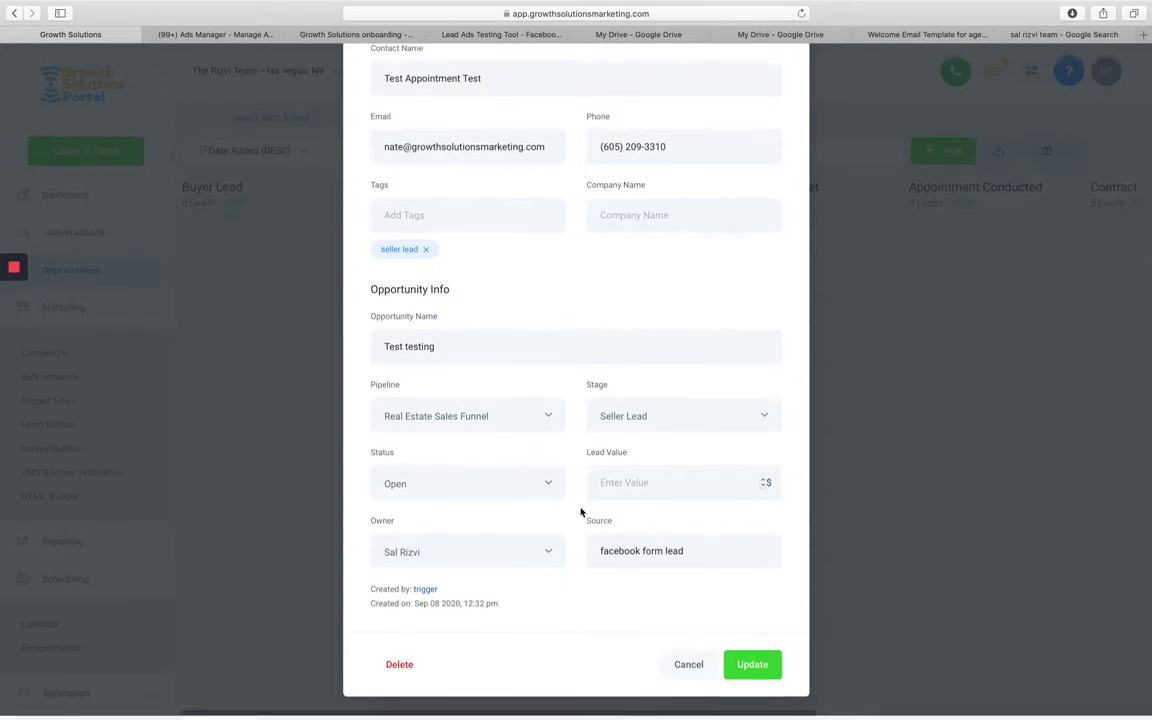
scroll(580, 512, "up", 1)
scroll(520, 250, "up", 3)
left_click(515, 148)
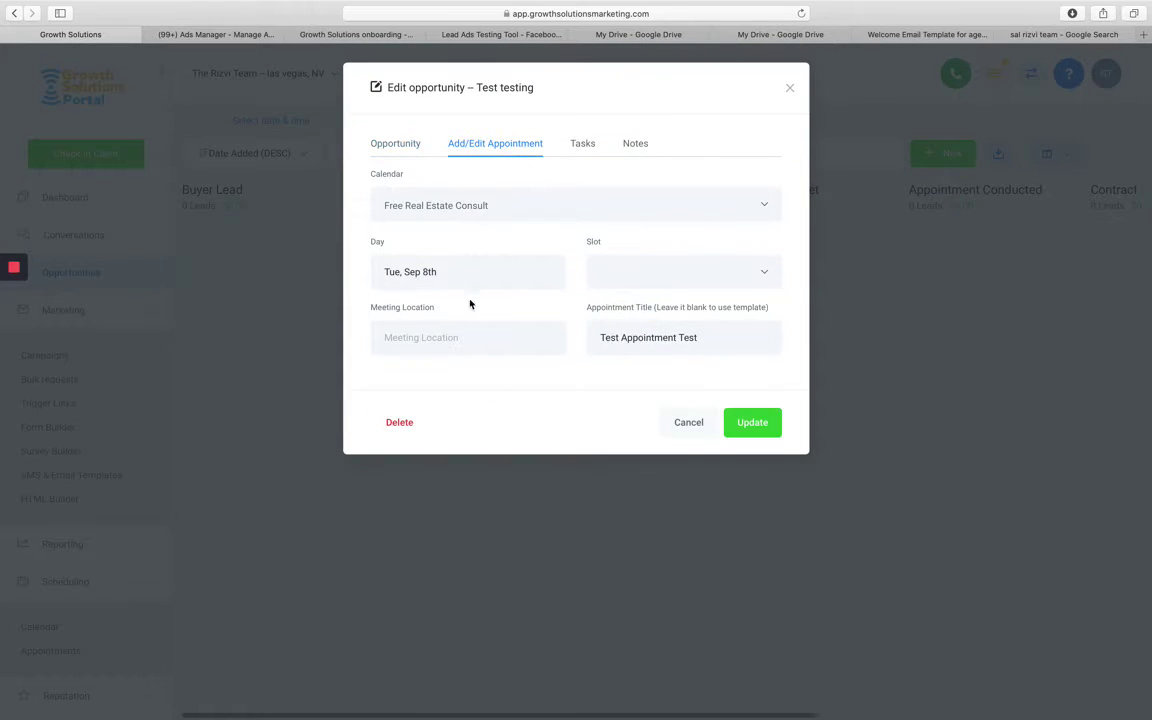
left_click(580, 146)
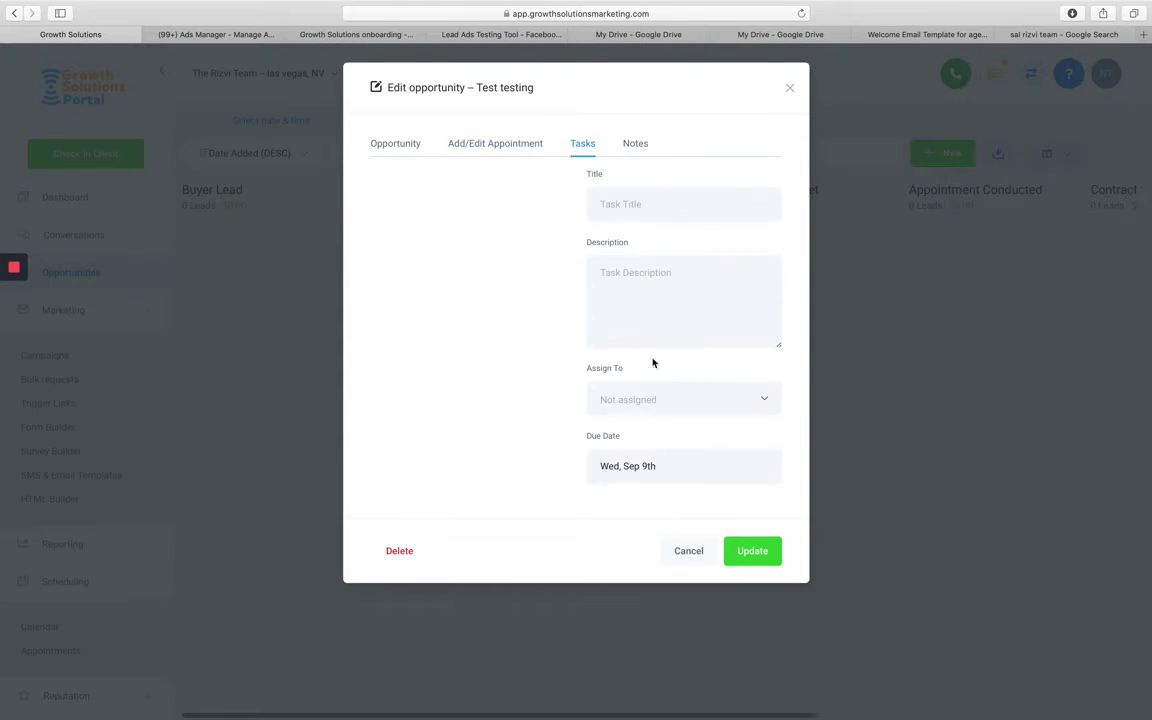
left_click(636, 146)
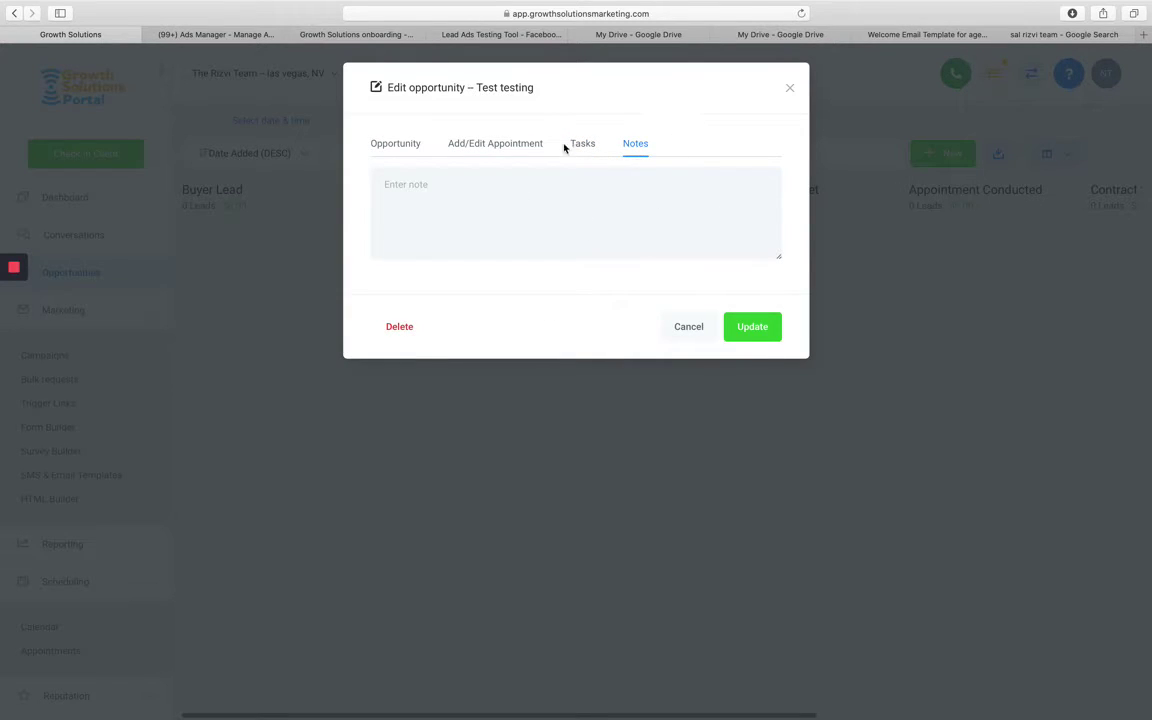
- Look at the note field and task assignee list, then close the editor without saving
left_click(584, 188)
left_click(579, 144)
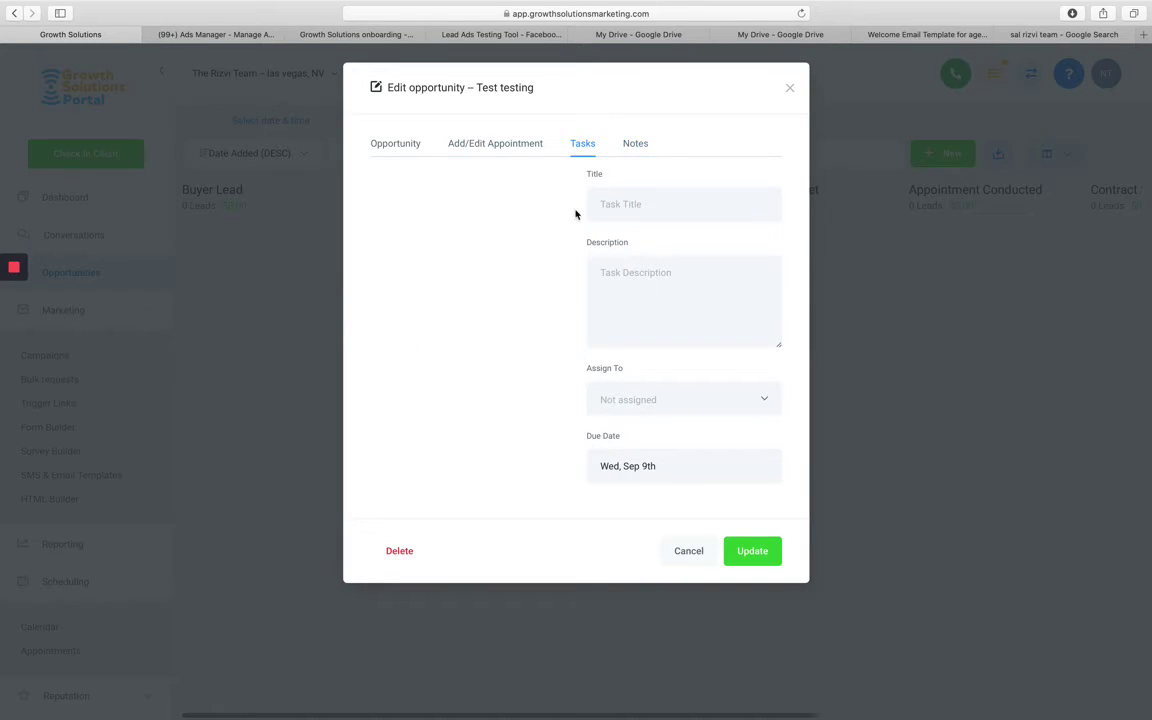
left_click(655, 425)
left_click(553, 404)
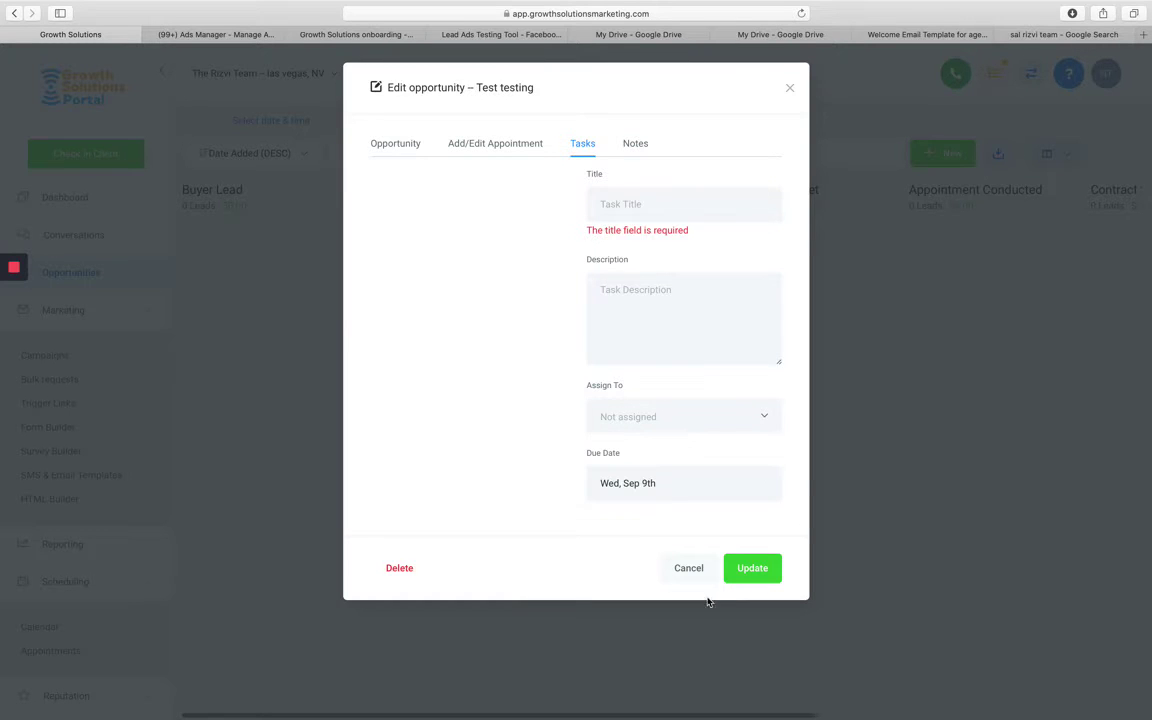
left_click(700, 567)
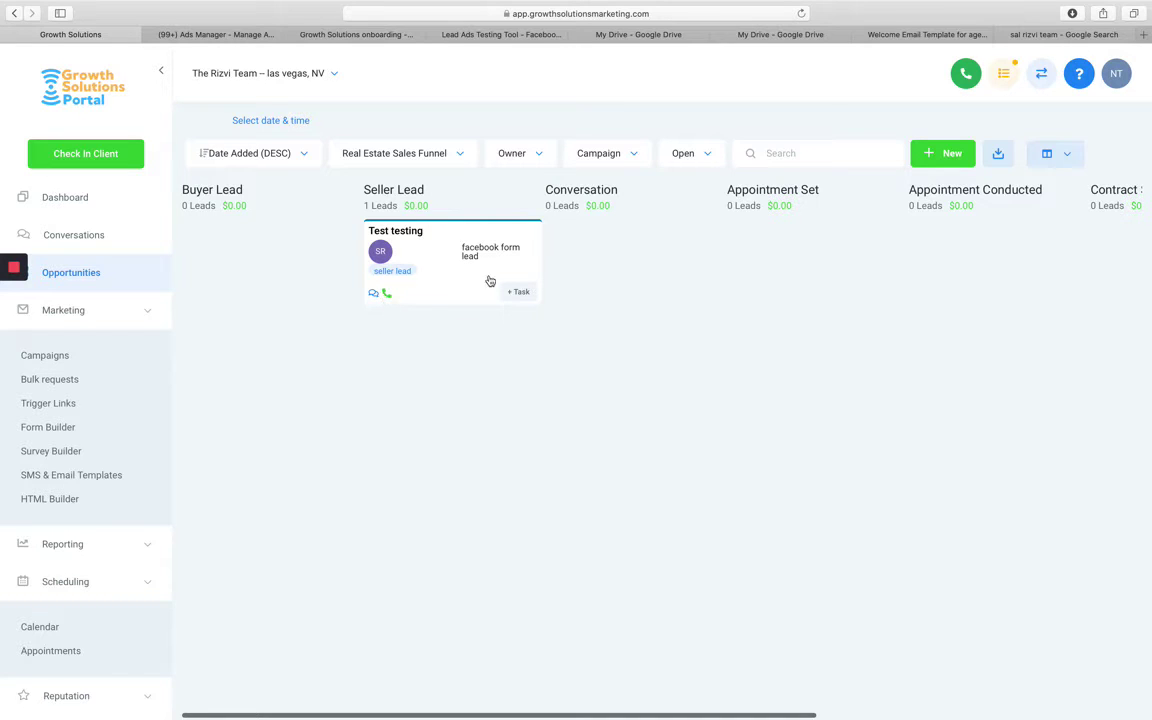
- Open Test testing's contact record, browse its Task, Appointment and Activity tabs, then go to Conversations
left_click(373, 294)
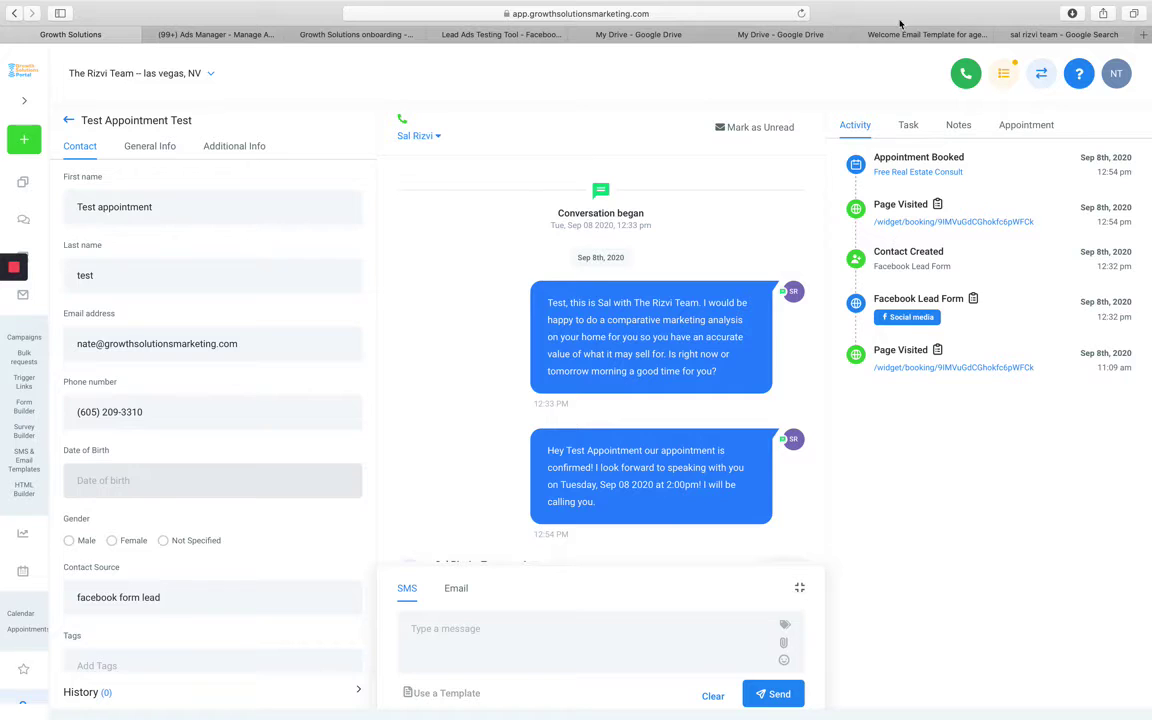
left_click(908, 125)
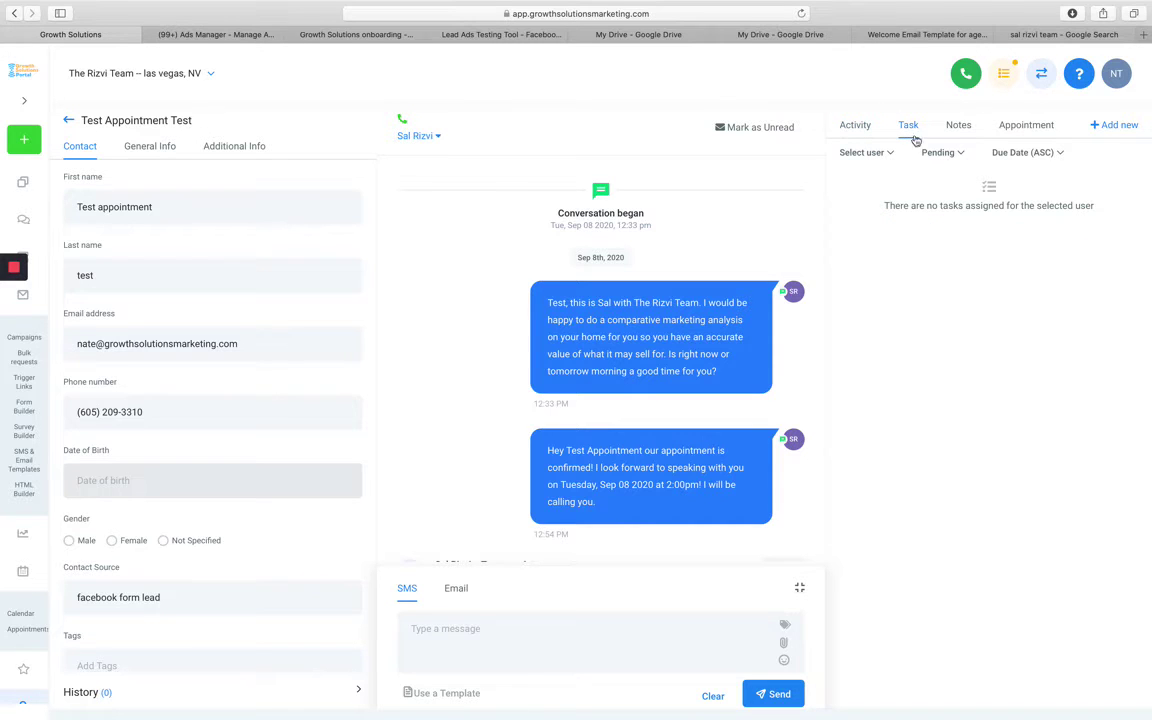
left_click(1026, 125)
left_click(855, 125)
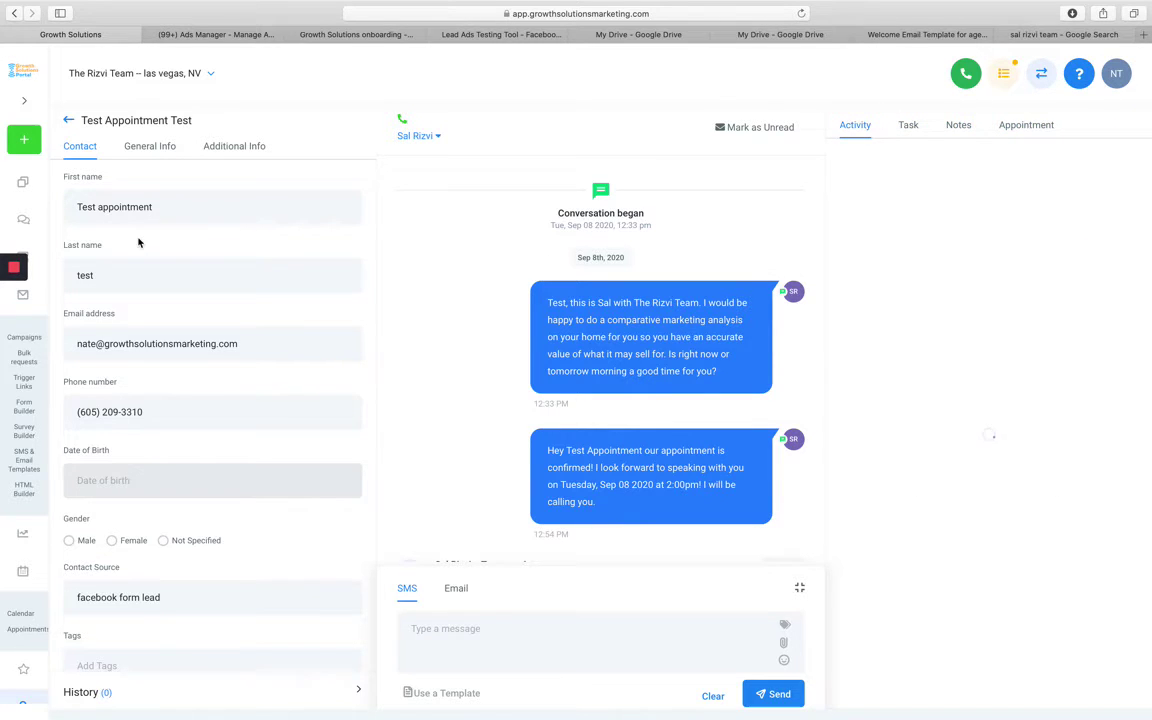
left_click(41, 227)
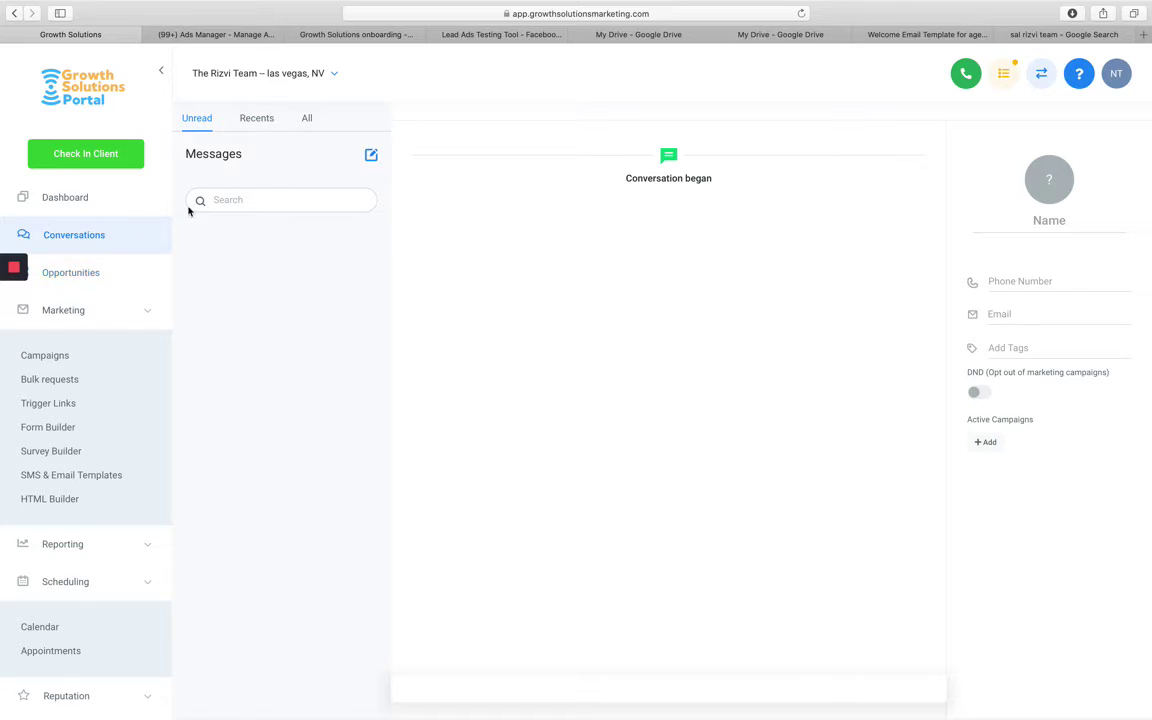
- Show all conversations and switch the reply composer to SMS
left_click(309, 121)
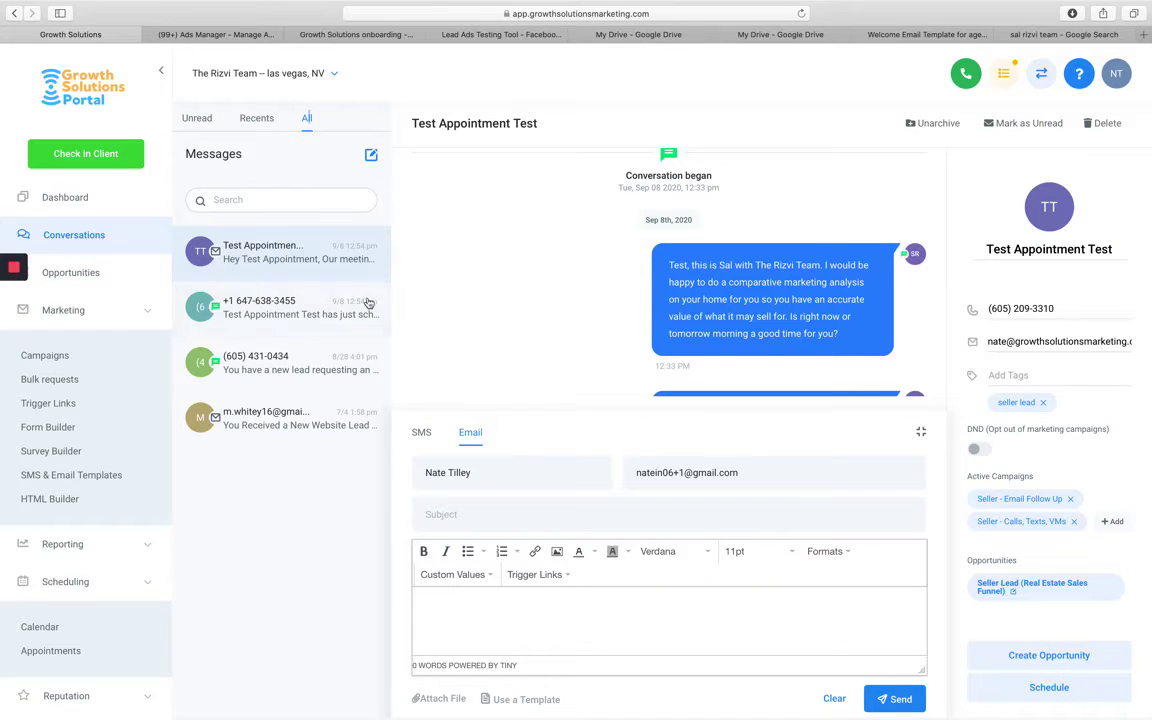
scroll(530, 330, "down", 5)
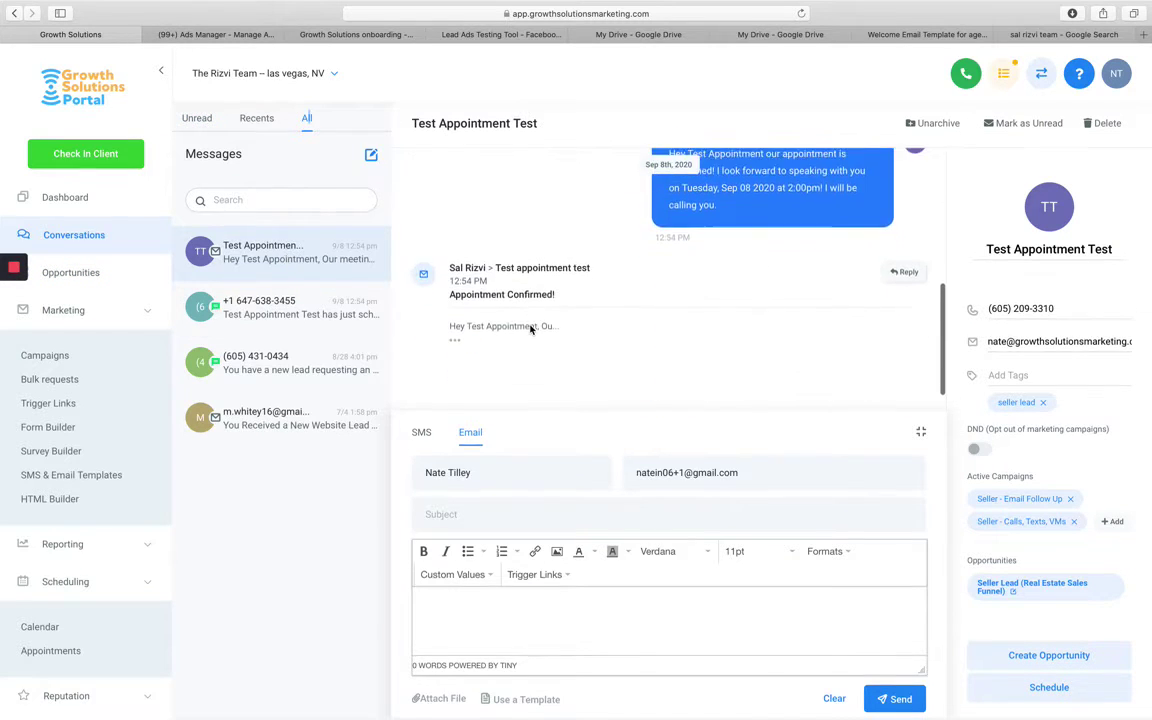
scroll(530, 330, "up", 5)
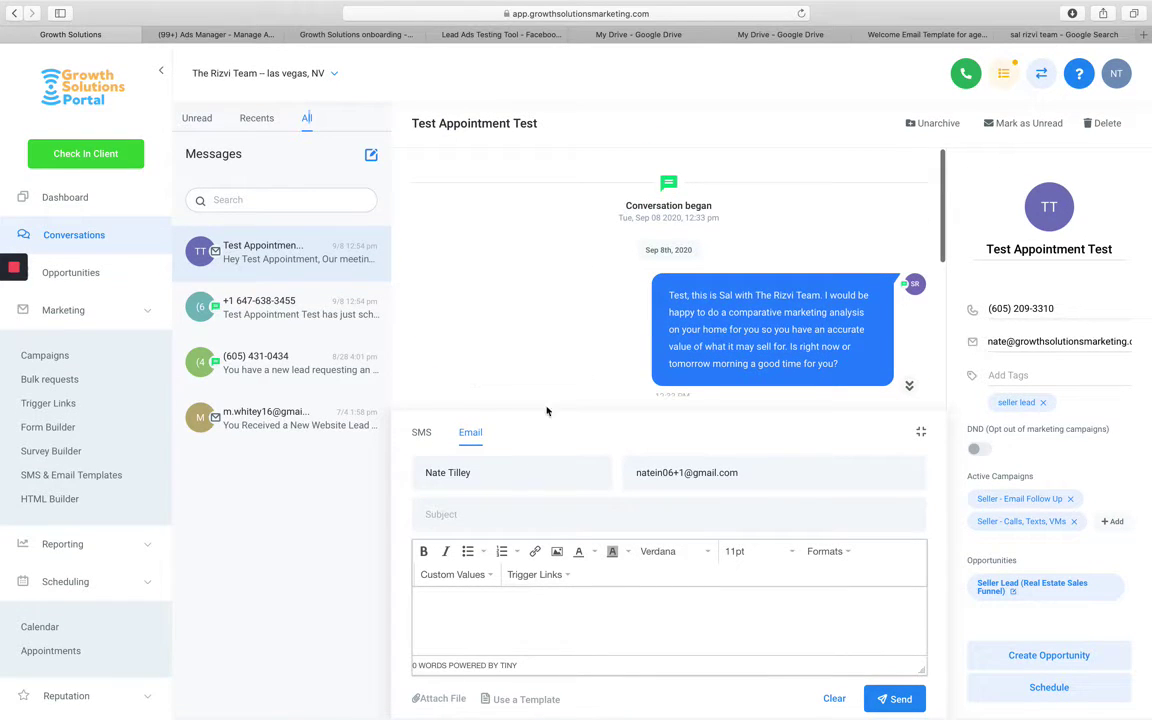
scroll(658, 216, "down", 5)
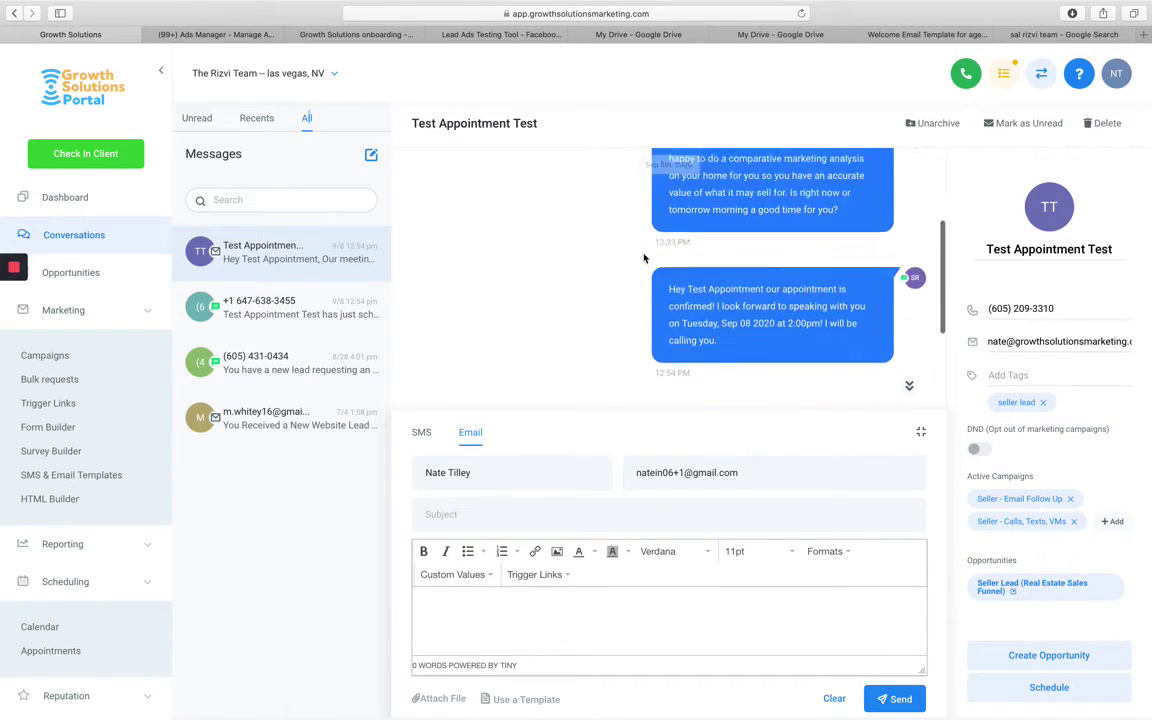
left_click(421, 432)
scroll(660, 515, "up", 3)
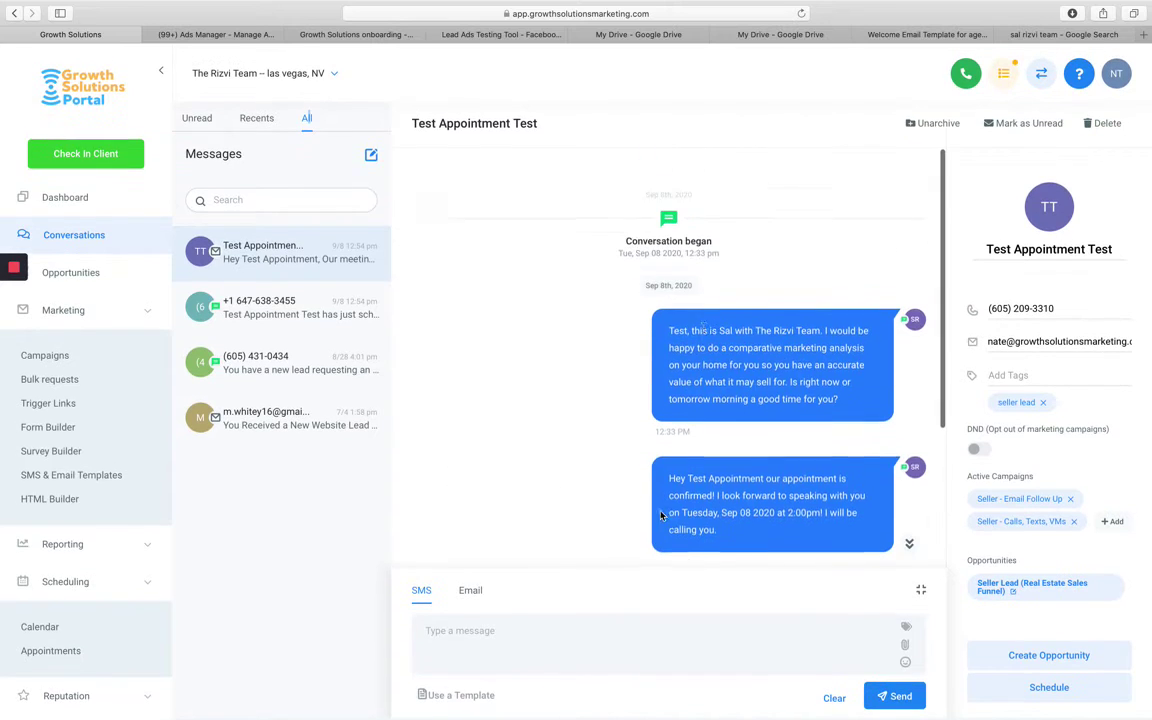
scroll(660, 515, "down", 1)
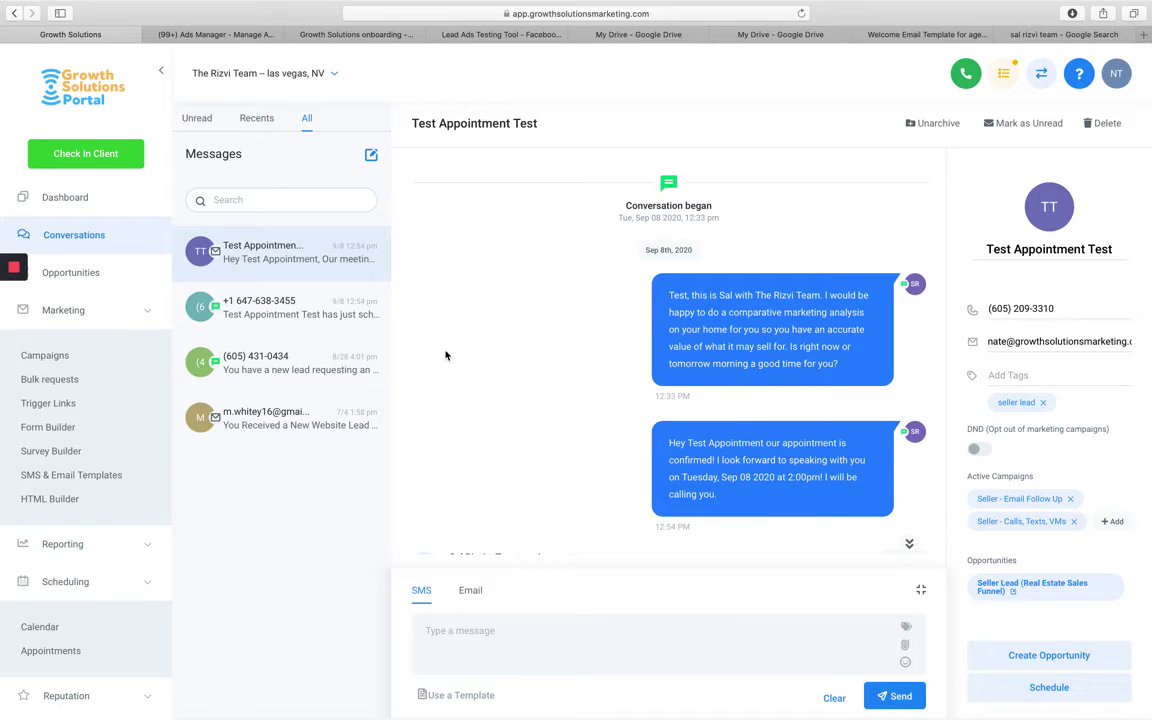
- Open the website lead email, policy review lead and new-lead notification conversations in turn
left_click(290, 418)
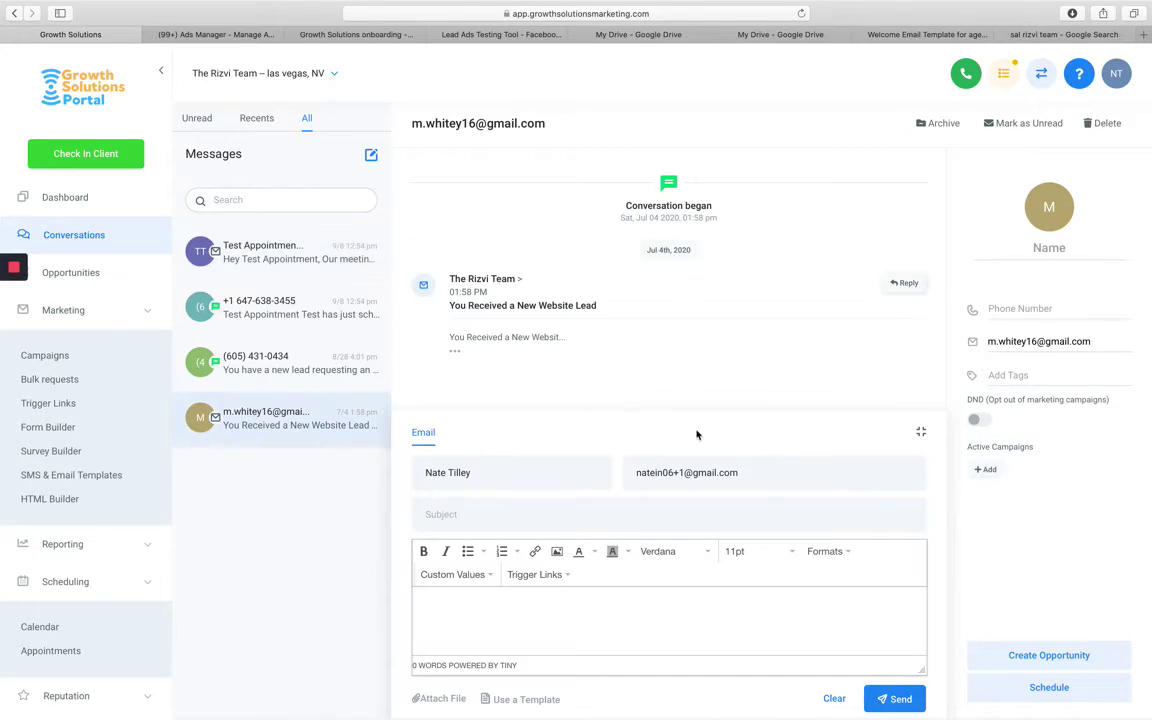
left_click(514, 327)
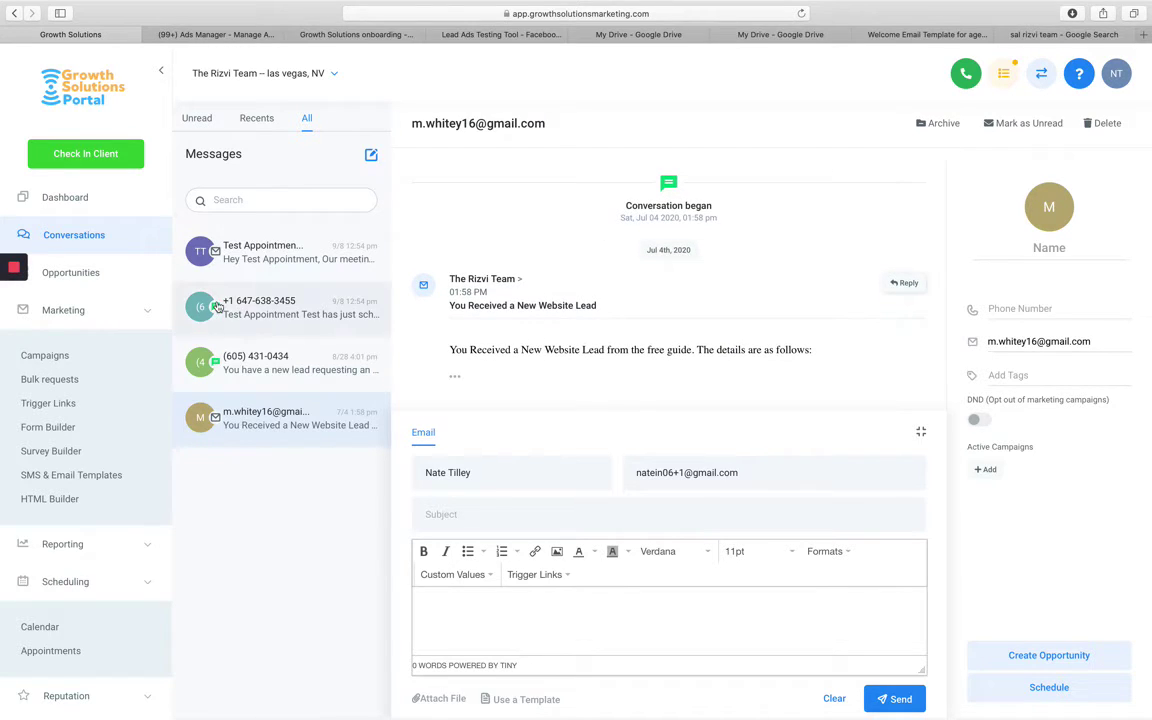
left_click(231, 365)
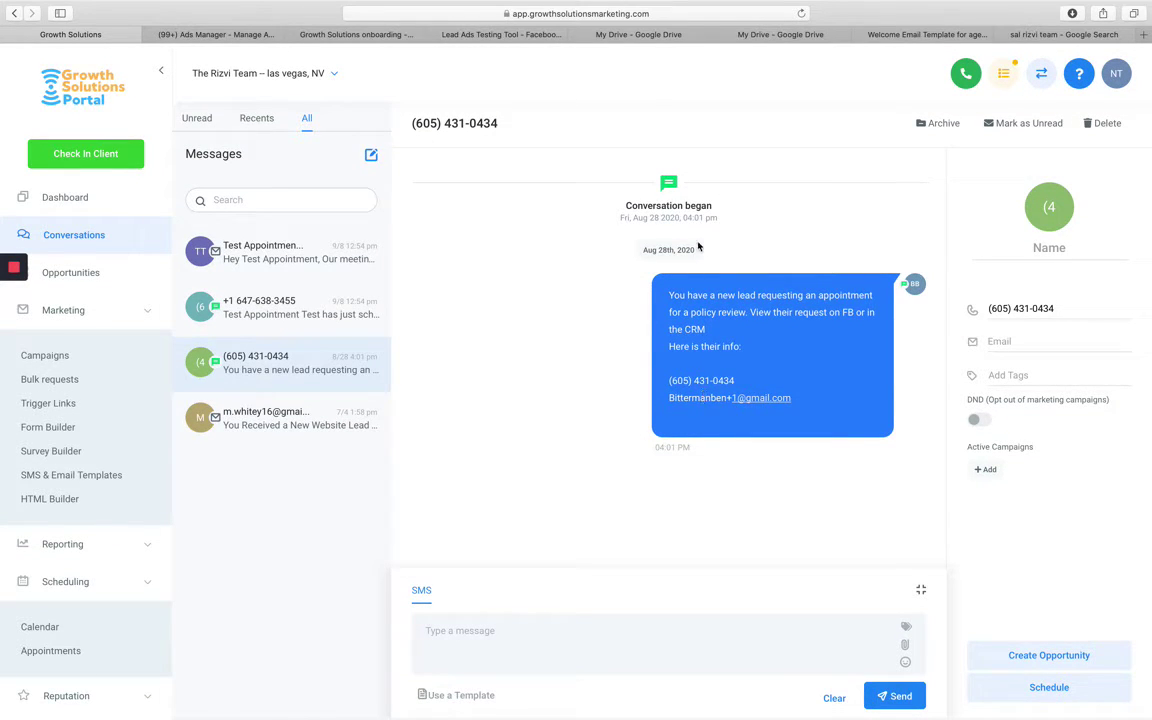
left_click(268, 292)
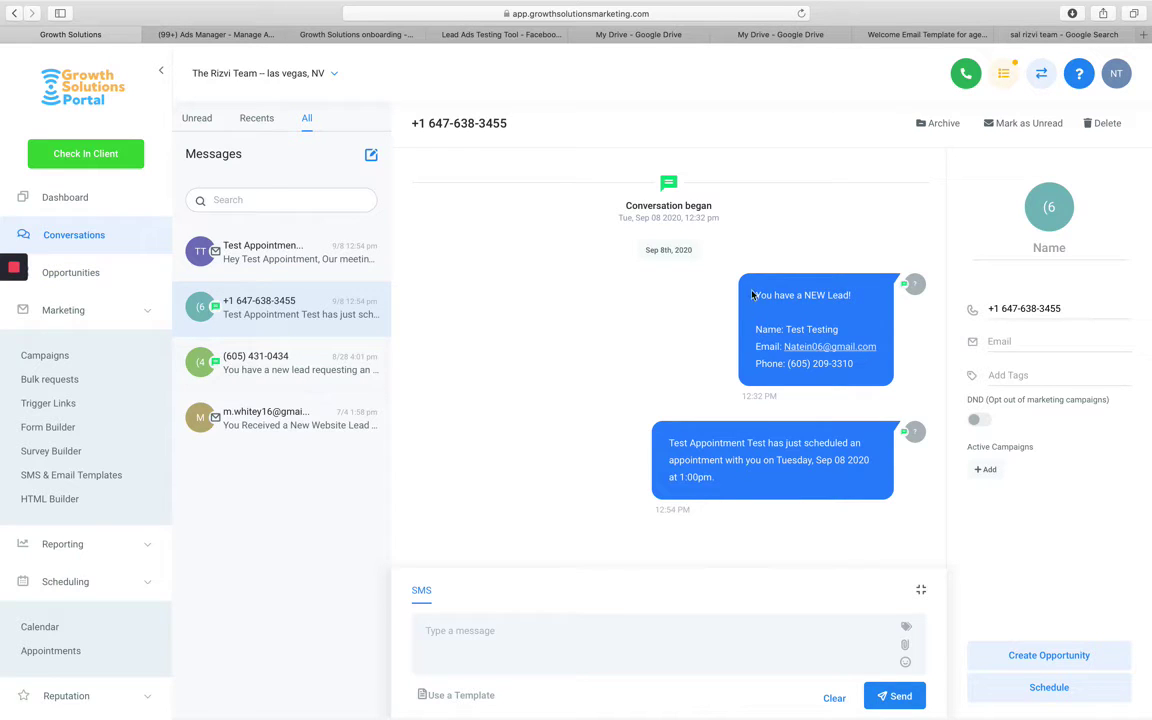
- Highlight the 'You have a NEW Lead!' details and the appointment scheduled message
left_click_drag(752, 294, 850, 296)
left_click(699, 323)
left_click_drag(758, 290, 840, 330)
left_click_drag(755, 329, 853, 332)
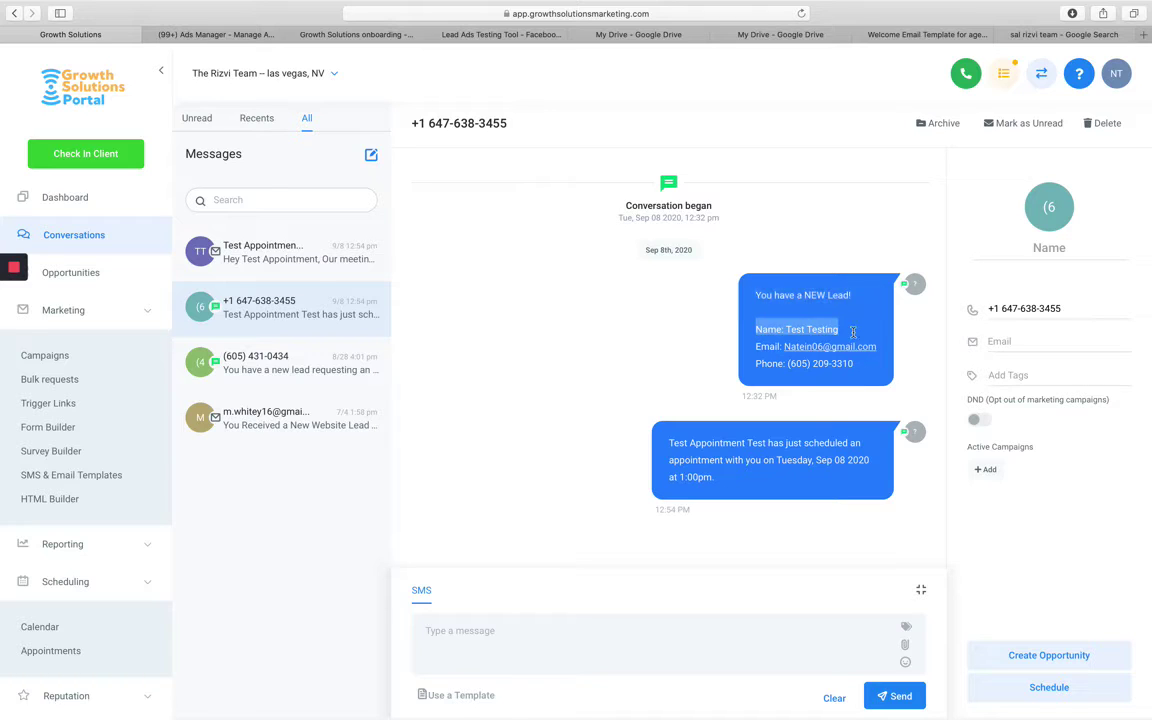
left_click_drag(760, 300, 798, 340)
left_click(738, 373)
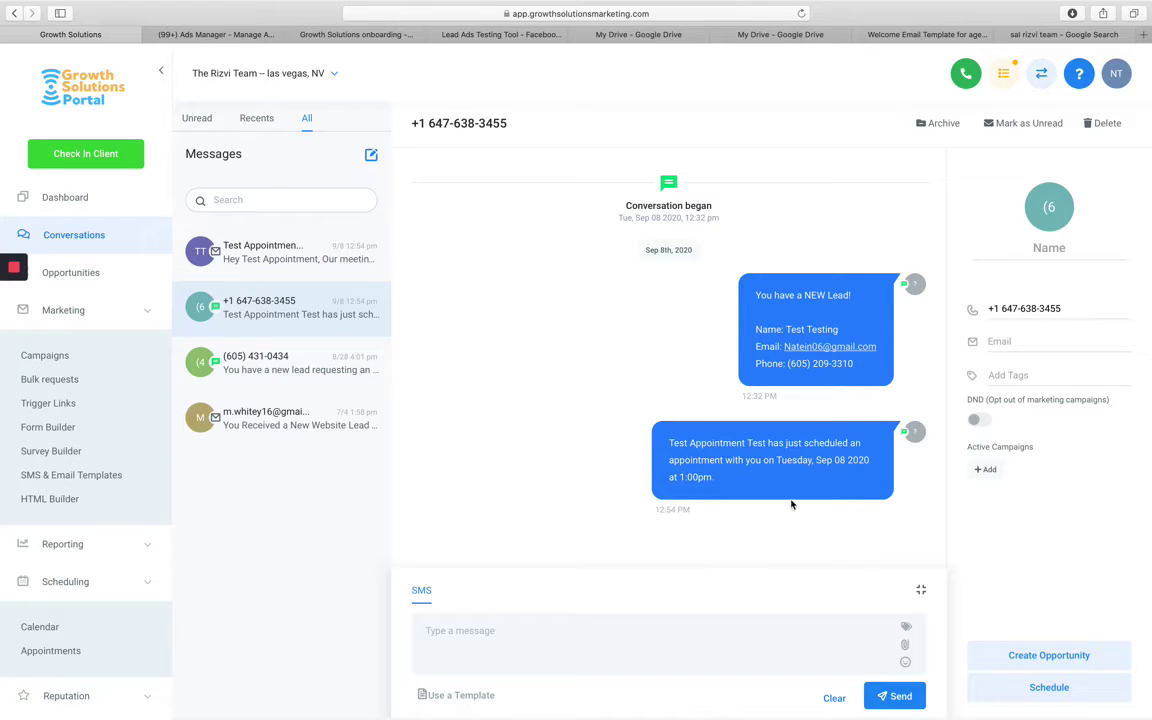
left_click_drag(679, 446, 848, 468)
left_click(856, 536)
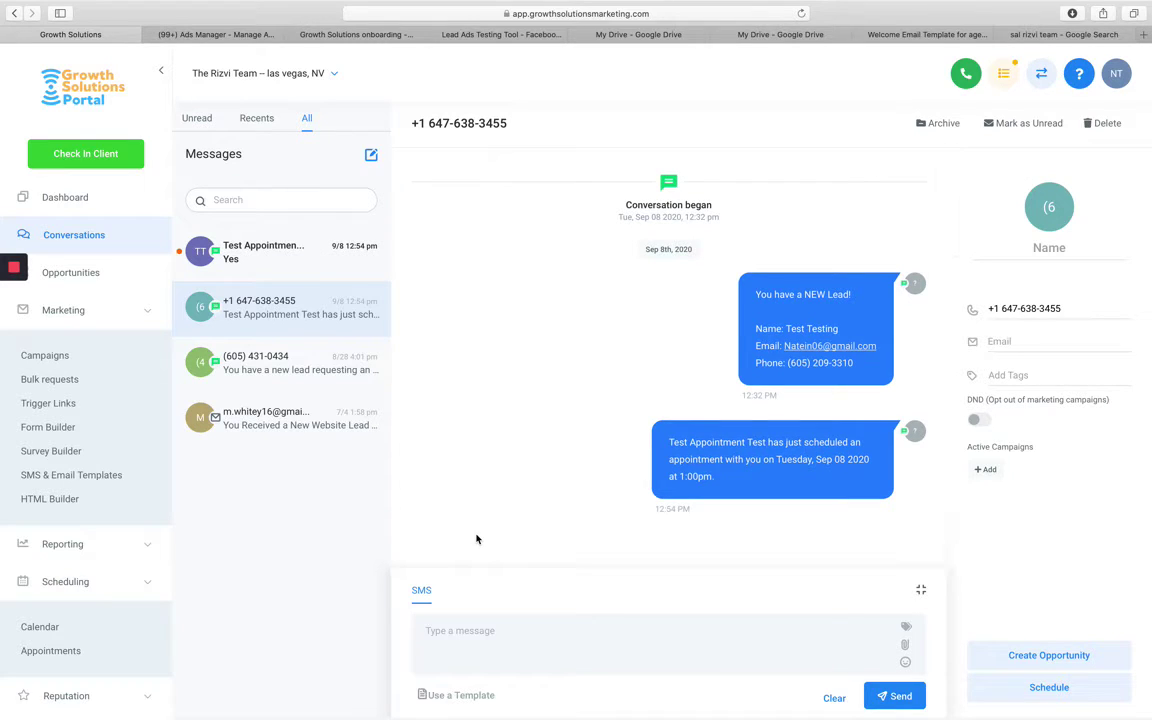
- Open the Test Appointment Test conversation to read its Yes reply, comparing with the lead notification
left_click(289, 254)
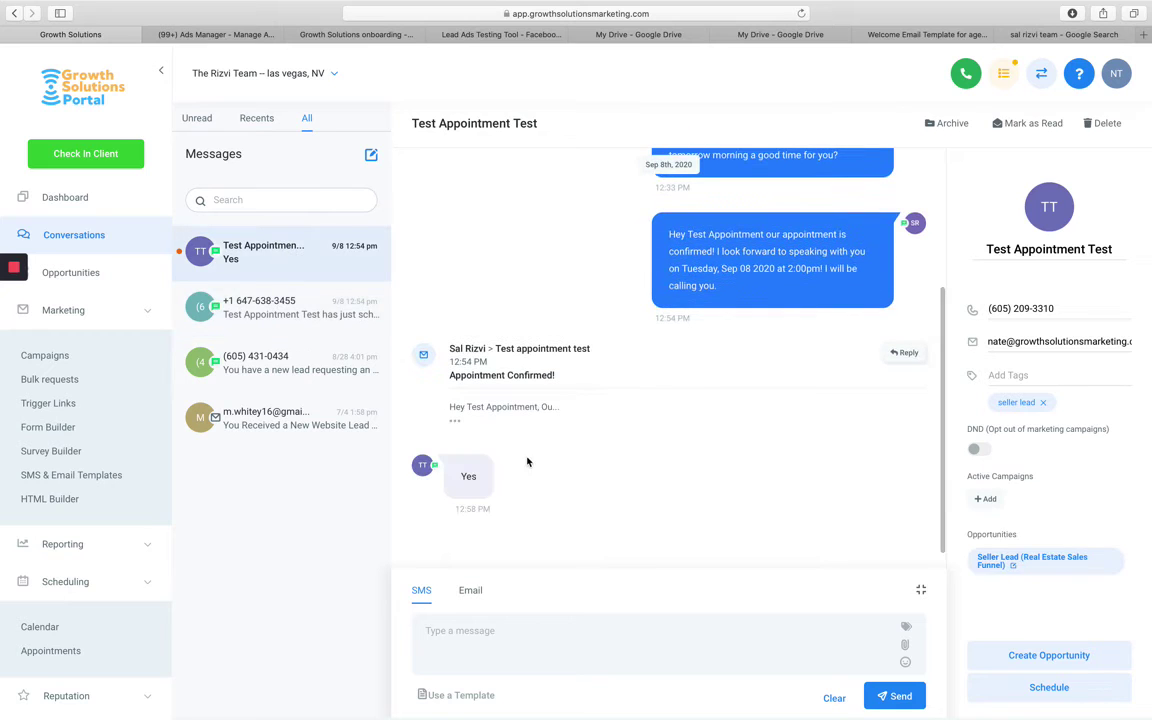
left_click(262, 308)
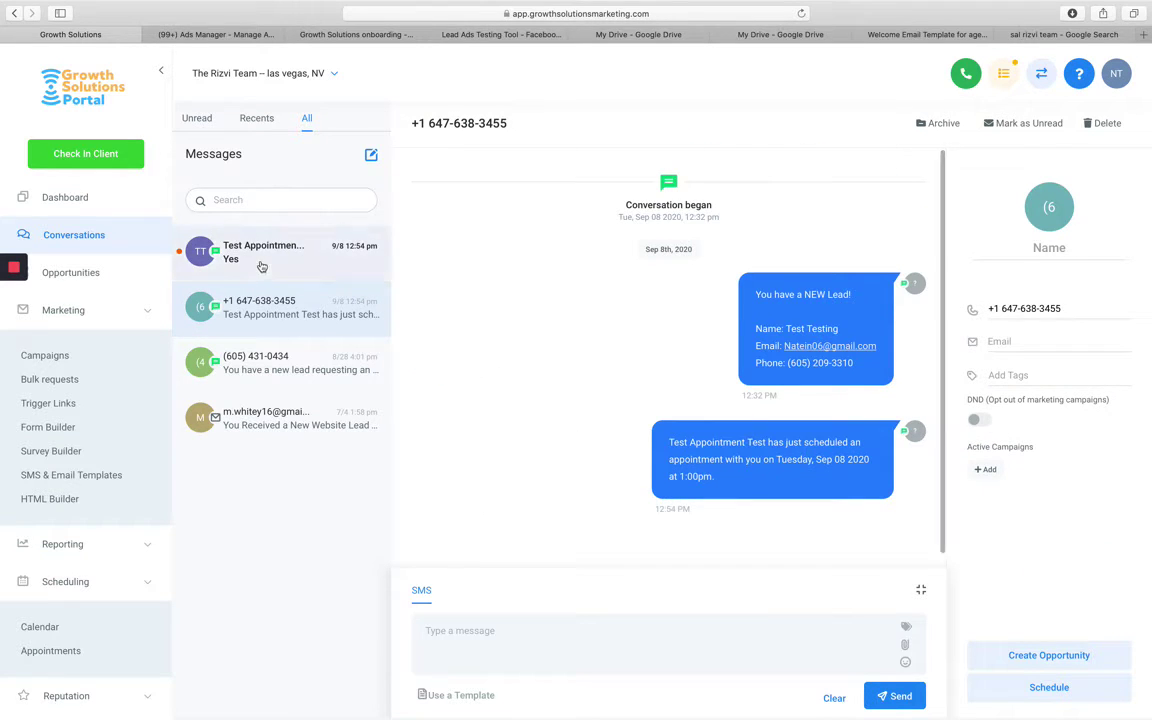
left_click(222, 258)
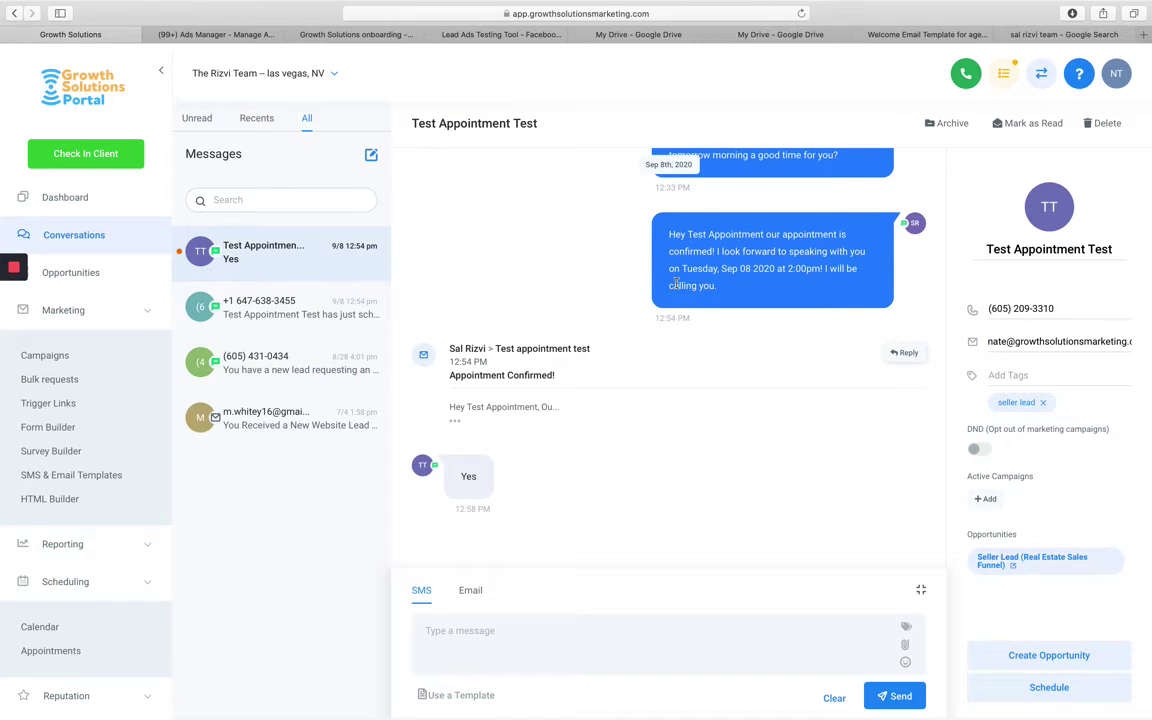
scroll(676, 284, "up", 5)
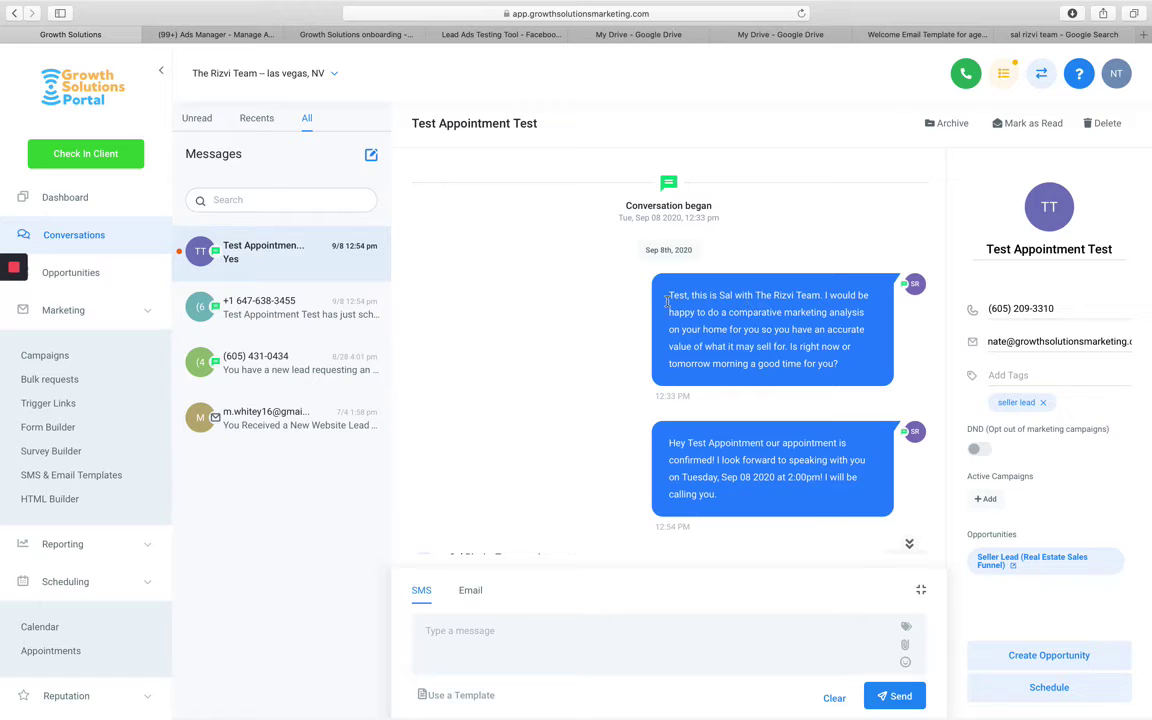
scroll(604, 528, "down", 4)
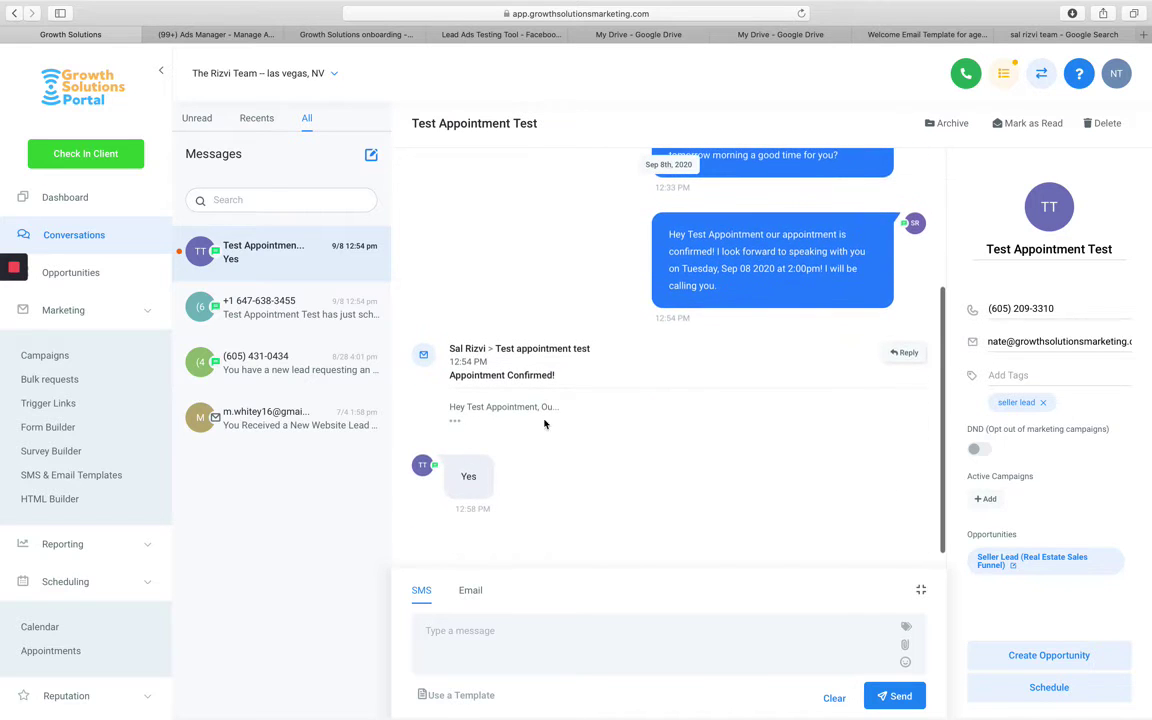
- Highlight the appointment scheduled line, return to Test Appointment Test, then go to Marketing Campaigns
left_click(258, 300)
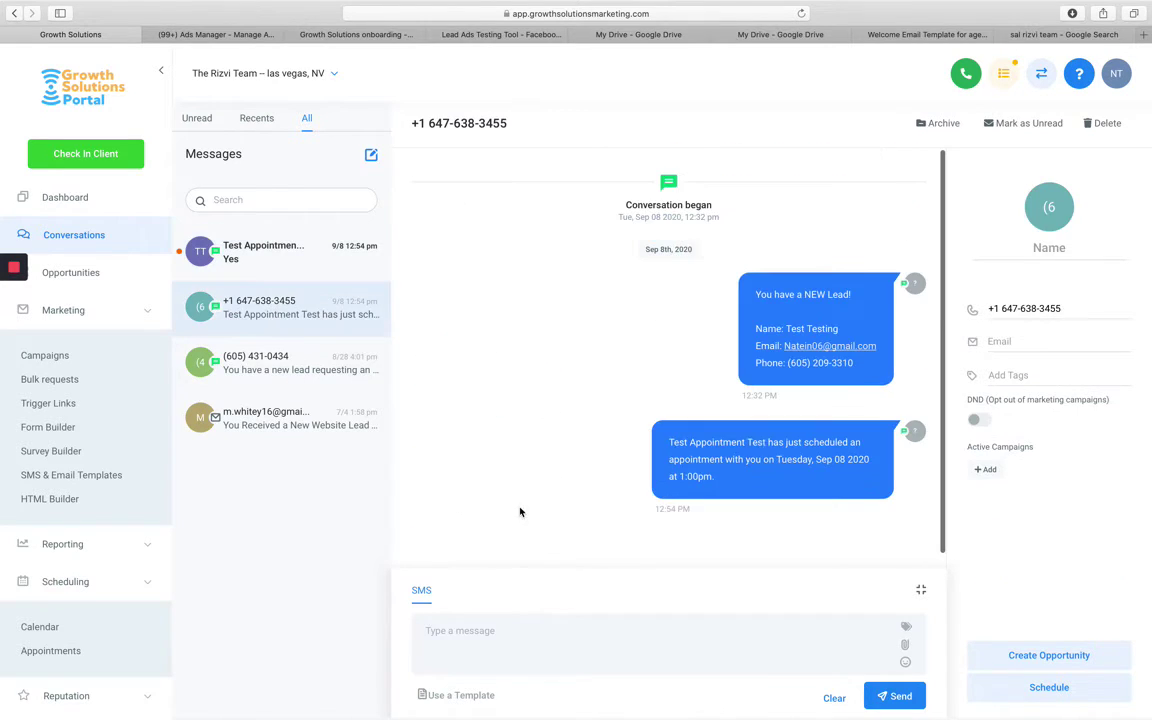
triple_click(737, 441)
left_click(636, 541)
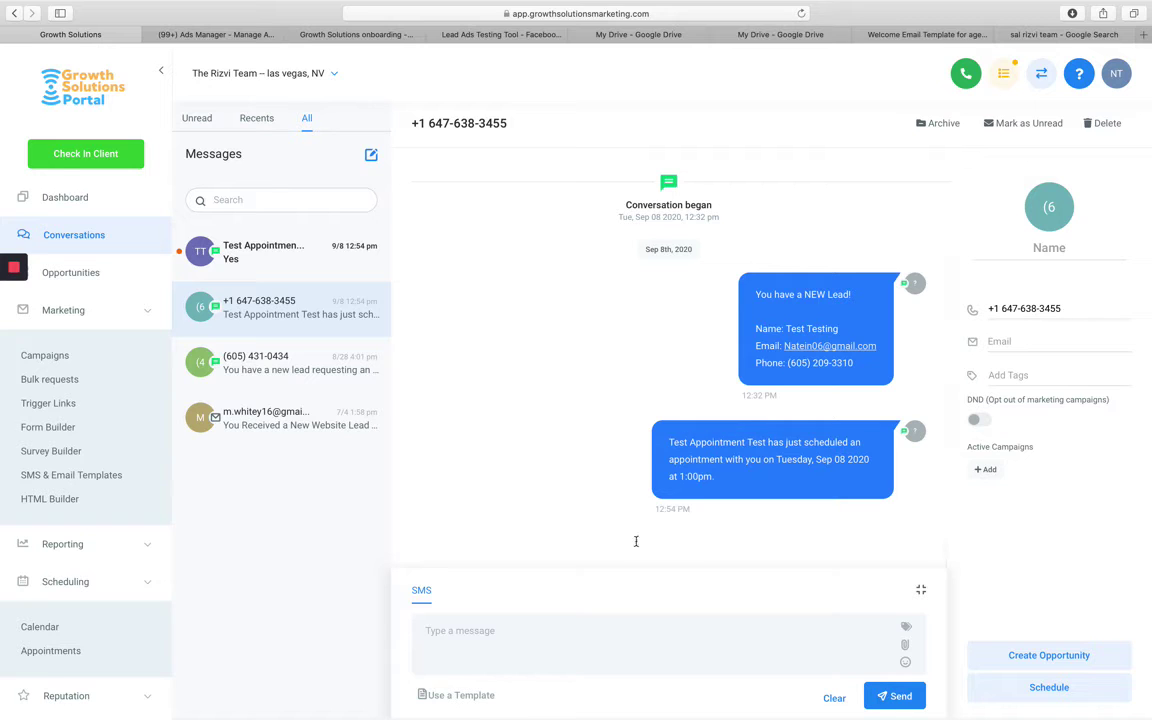
left_click(230, 258)
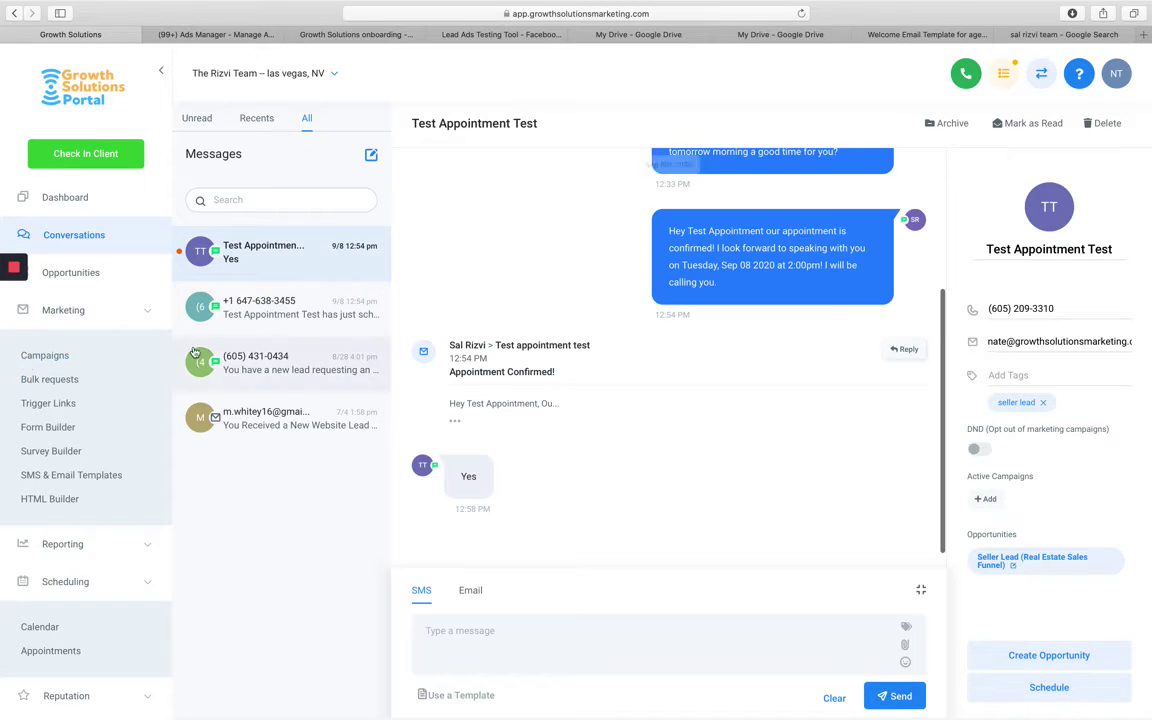
left_click(44, 356)
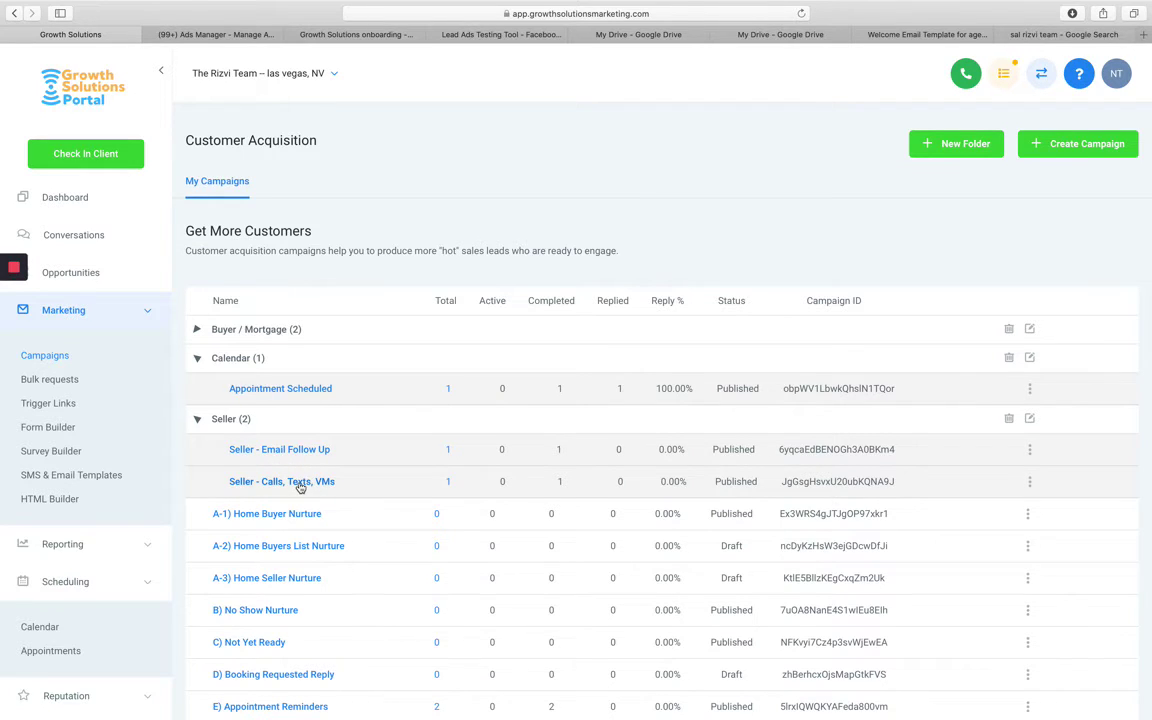
- Scroll through the Seller - Calls, Texts, VMs campaign steps and return to the campaign list
left_click(300, 481)
scroll(406, 514, "down", 1)
scroll(408, 515, "down", 5)
scroll(407, 513, "down", 5)
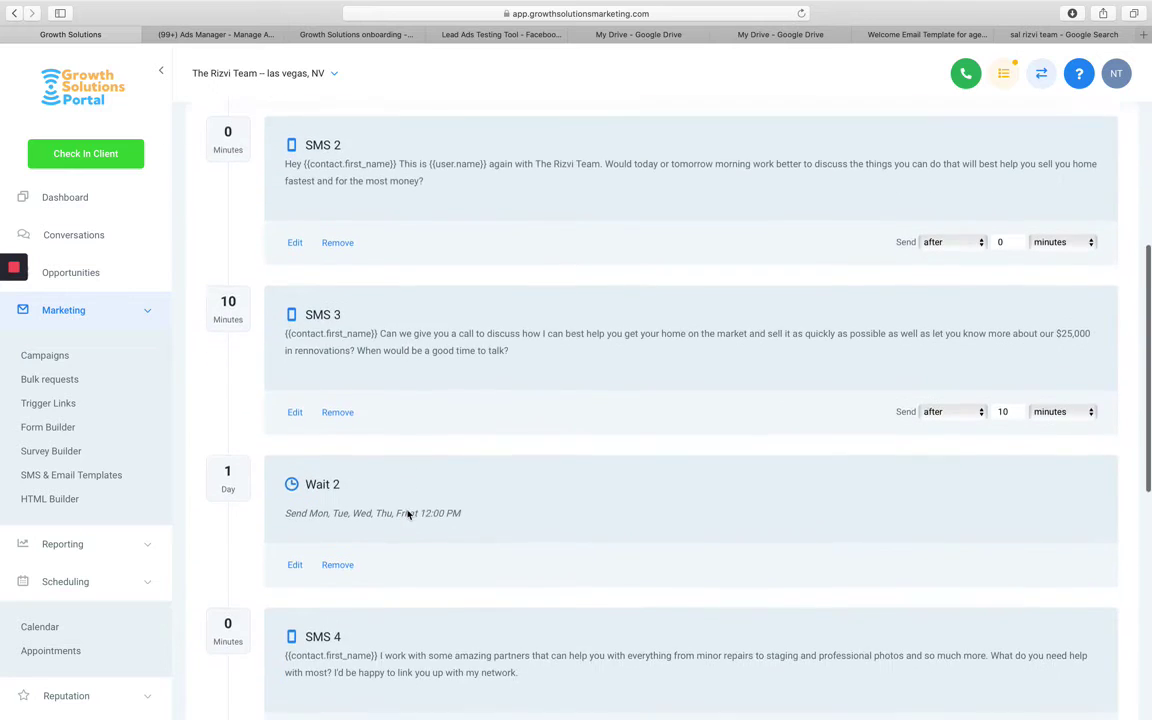
scroll(406, 511, "down", 2)
scroll(405, 500, "up", 10)
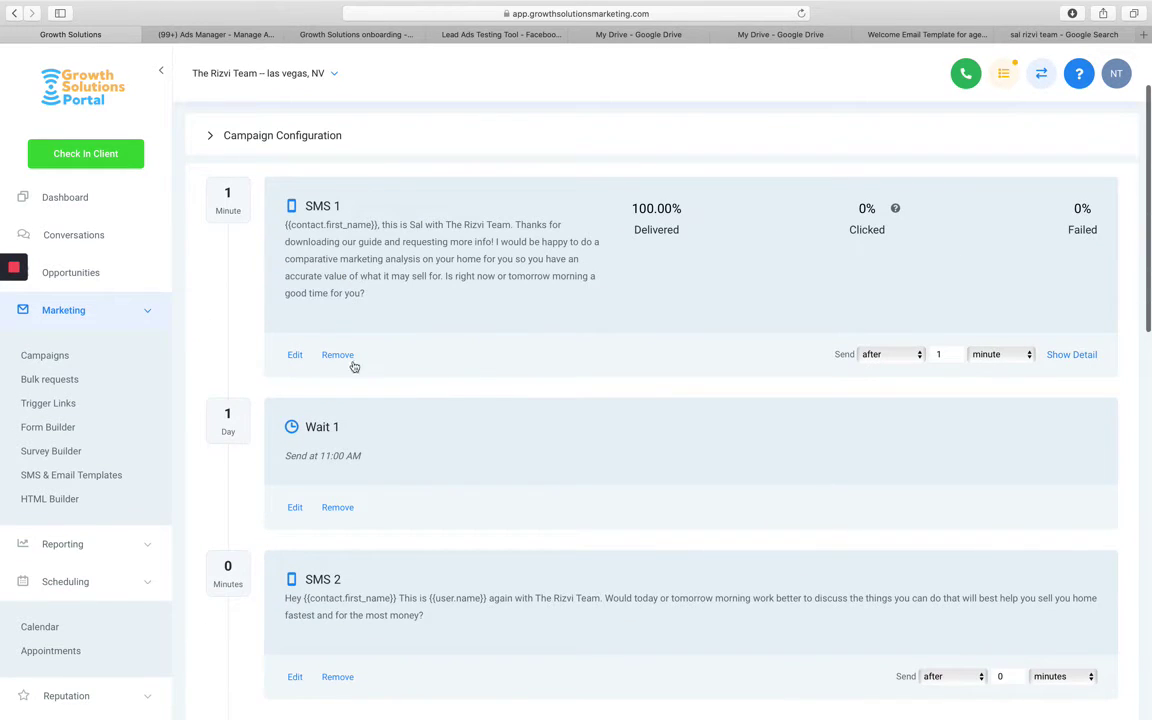
scroll(453, 357, "down", 3)
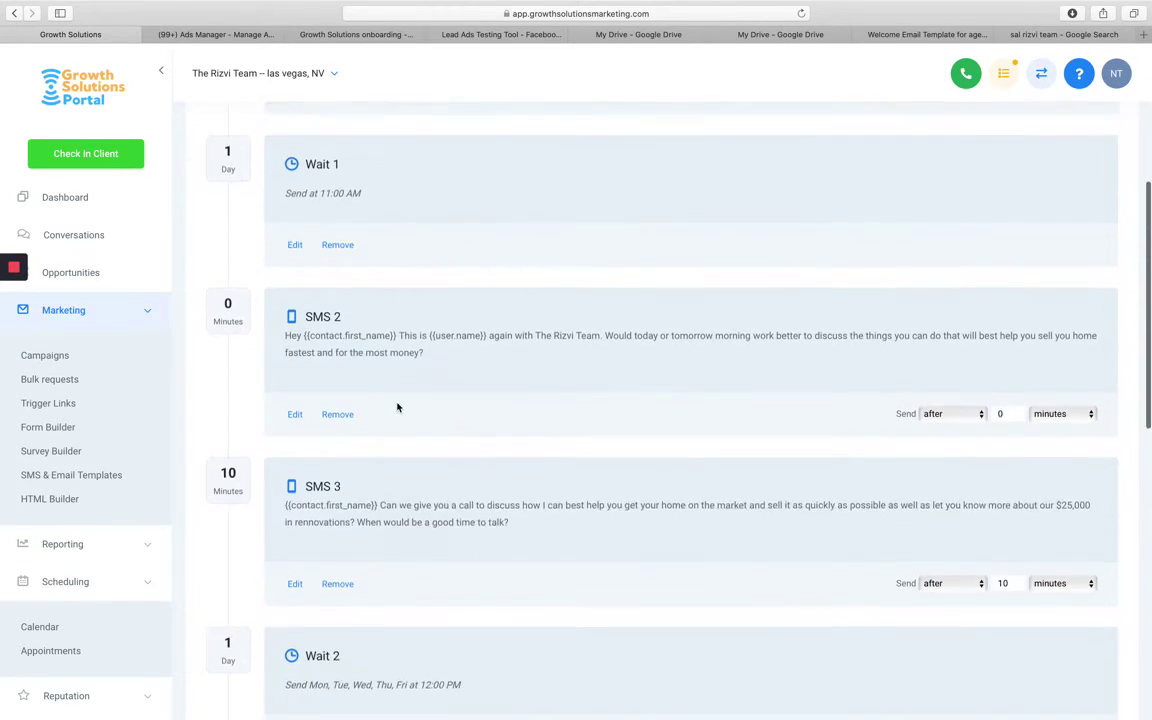
scroll(398, 404, "down", 1)
scroll(420, 450, "down", 2)
scroll(440, 488, "down", 5)
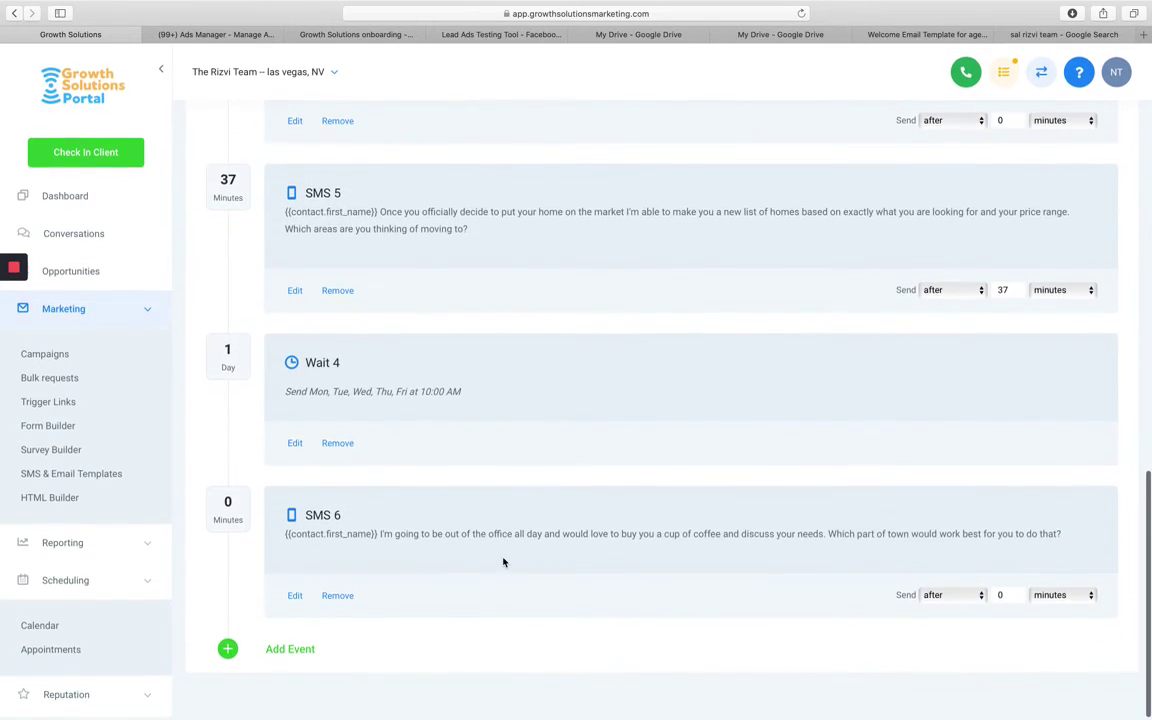
scroll(504, 562, "up", 10)
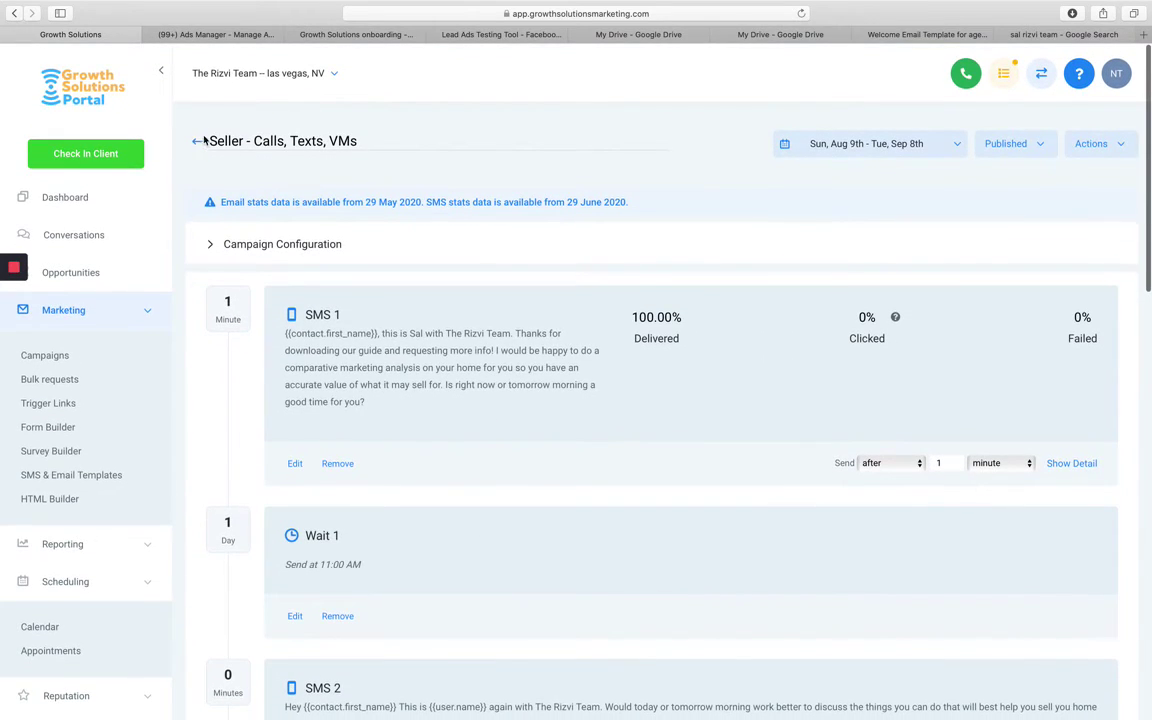
left_click(198, 142)
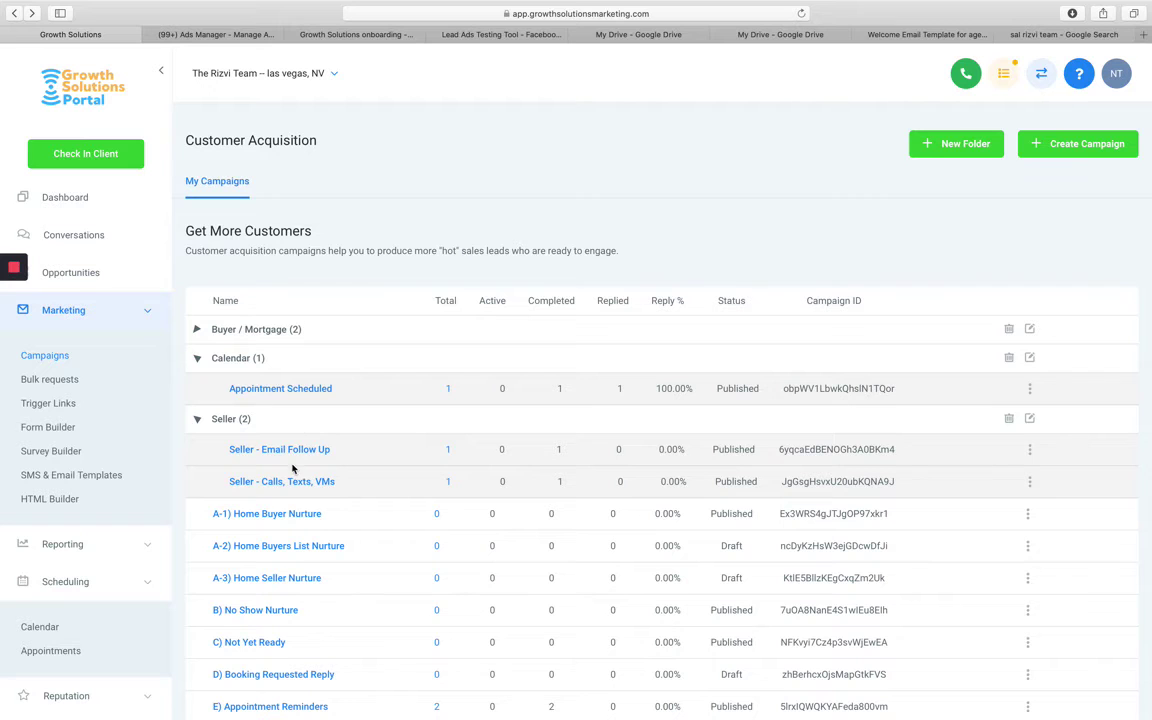
- Scroll through the Seller - Email Follow Up sequence and return to the campaign list
left_click(290, 450)
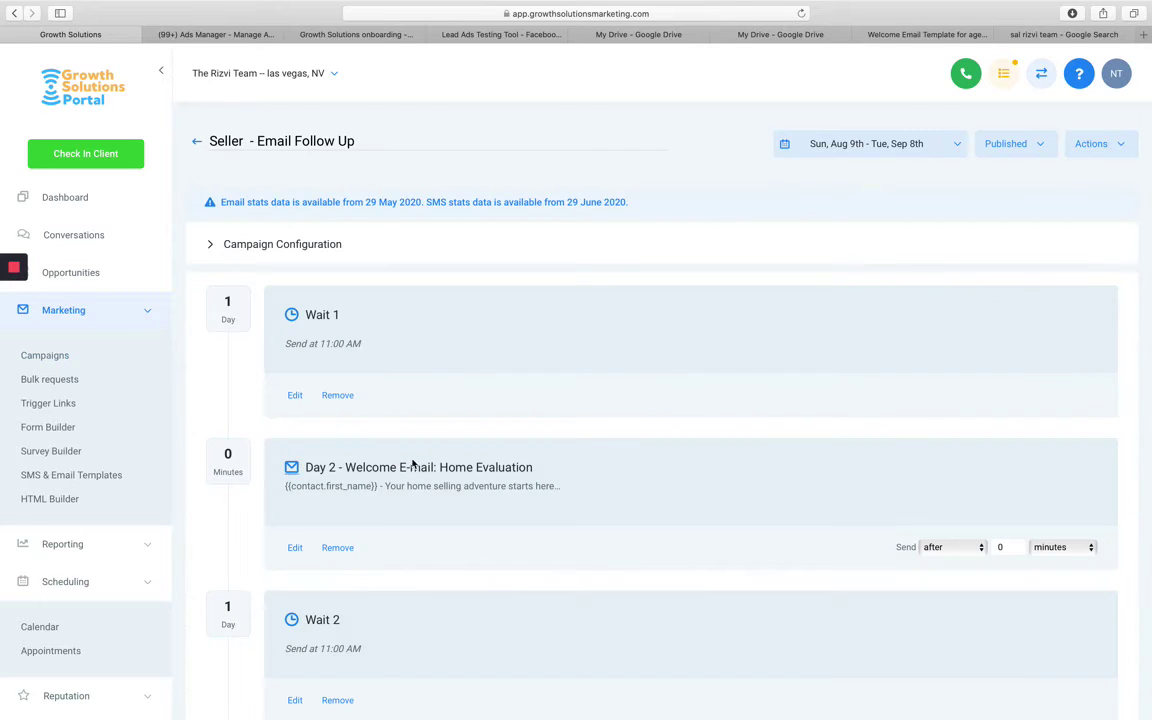
scroll(412, 463, "down", 2)
scroll(411, 463, "down", 5)
scroll(411, 463, "down", 9)
scroll(411, 463, "down", 4)
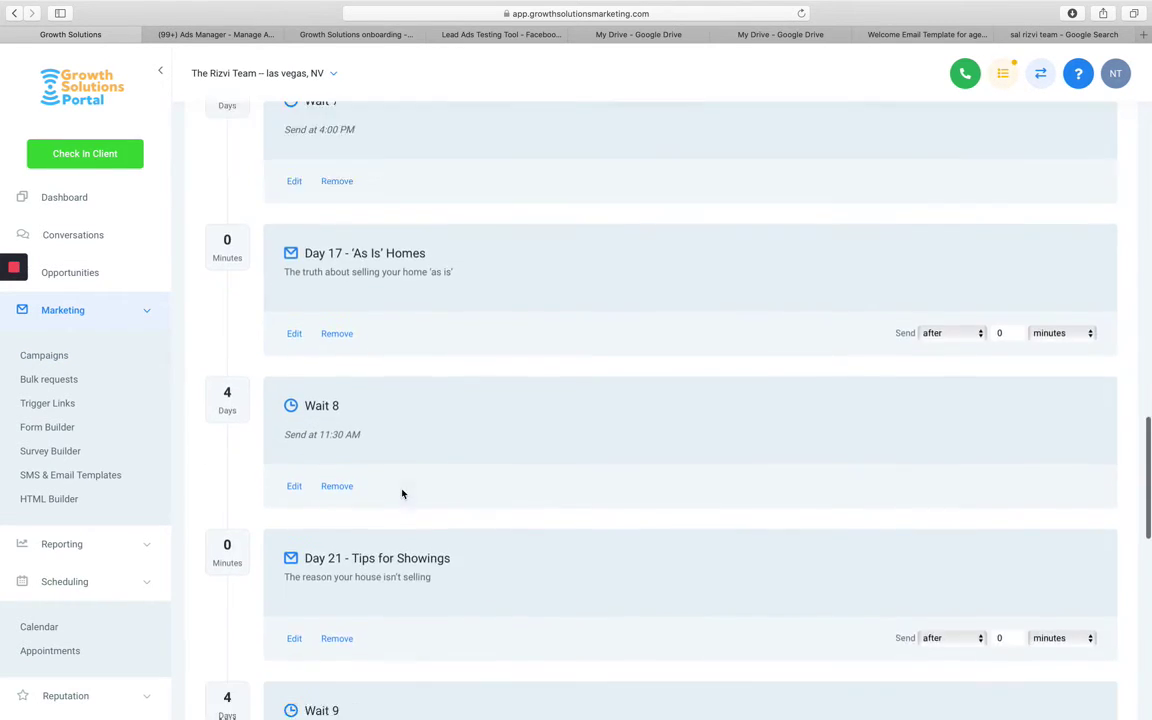
scroll(402, 493, "down", 10)
scroll(401, 494, "up", 3)
scroll(401, 494, "up", 10)
scroll(324, 509, "up", 15)
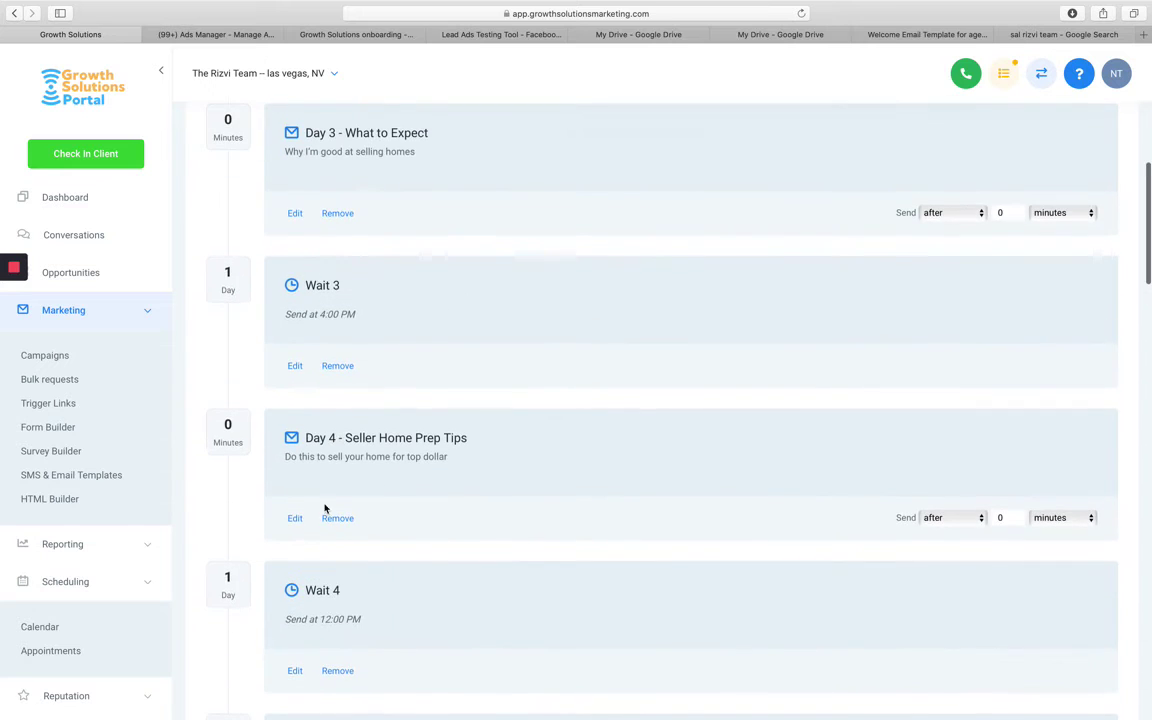
scroll(404, 360, "up", 10)
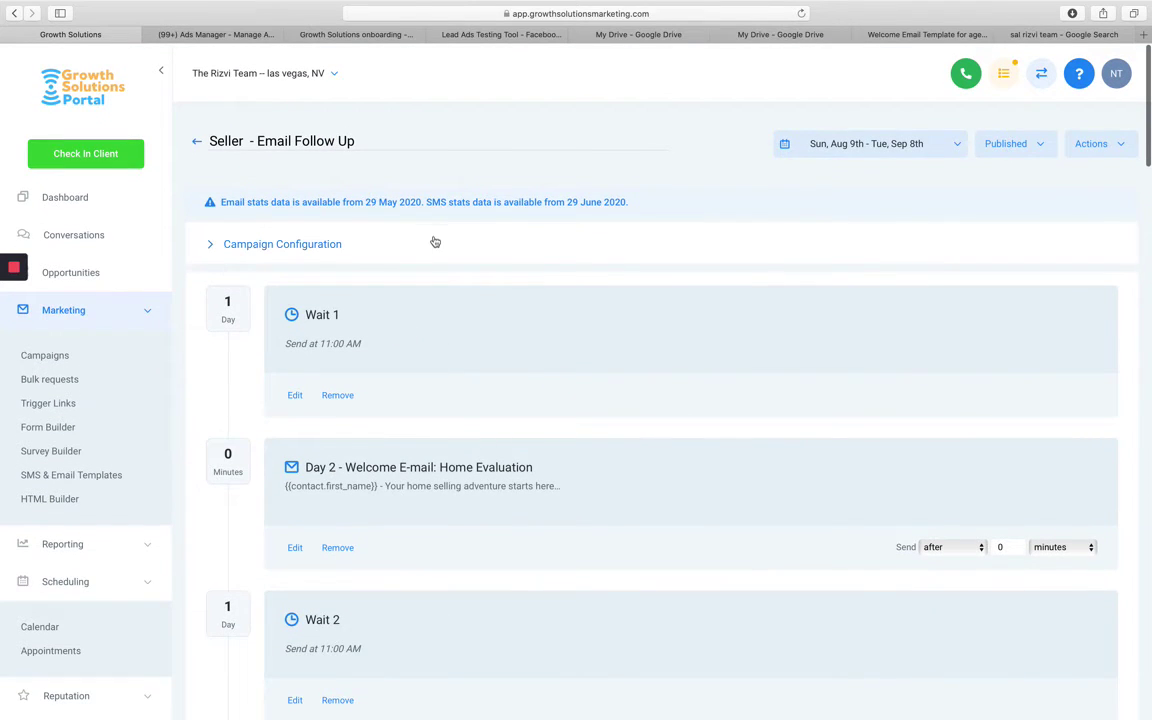
scroll(406, 489, "down", 5)
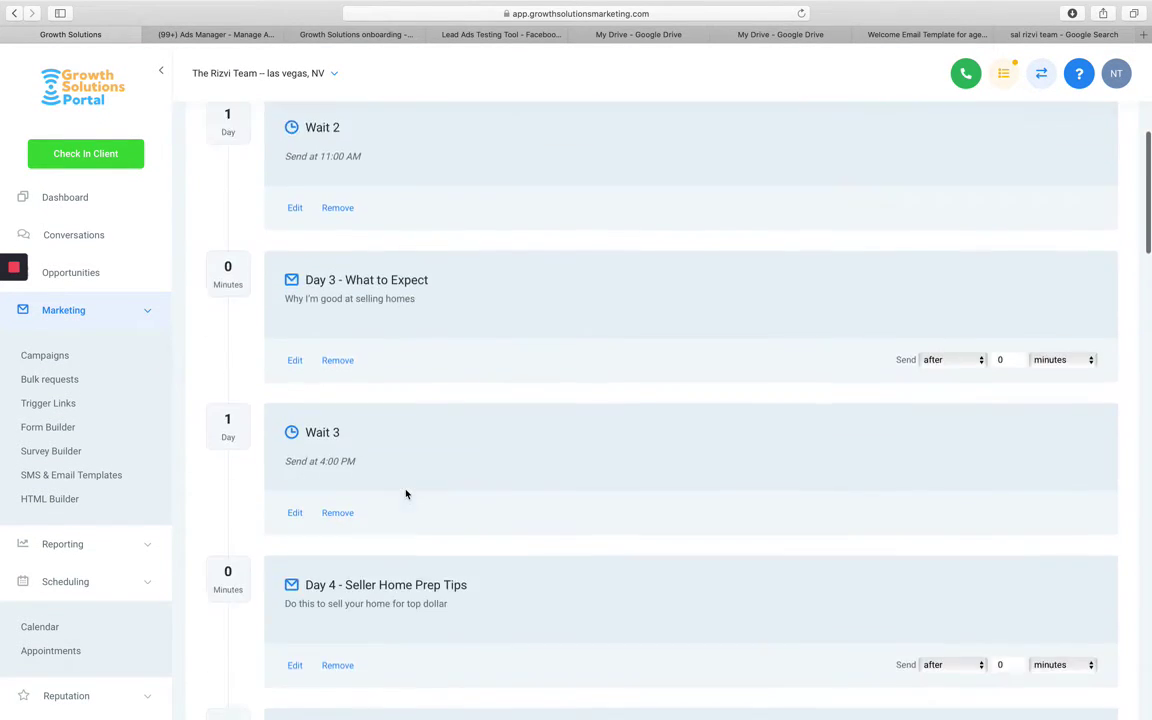
scroll(406, 491, "down", 2)
scroll(283, 391, "down", 10)
scroll(296, 599, "down", 5)
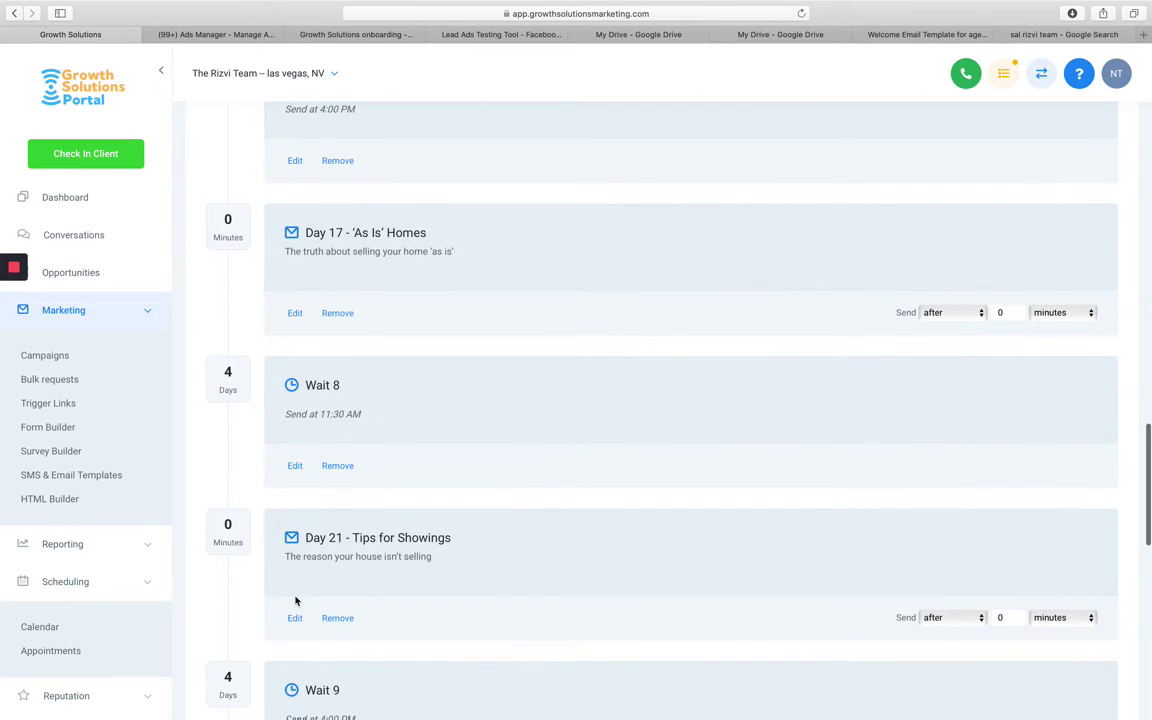
scroll(296, 599, "down", 5)
scroll(295, 600, "down", 5)
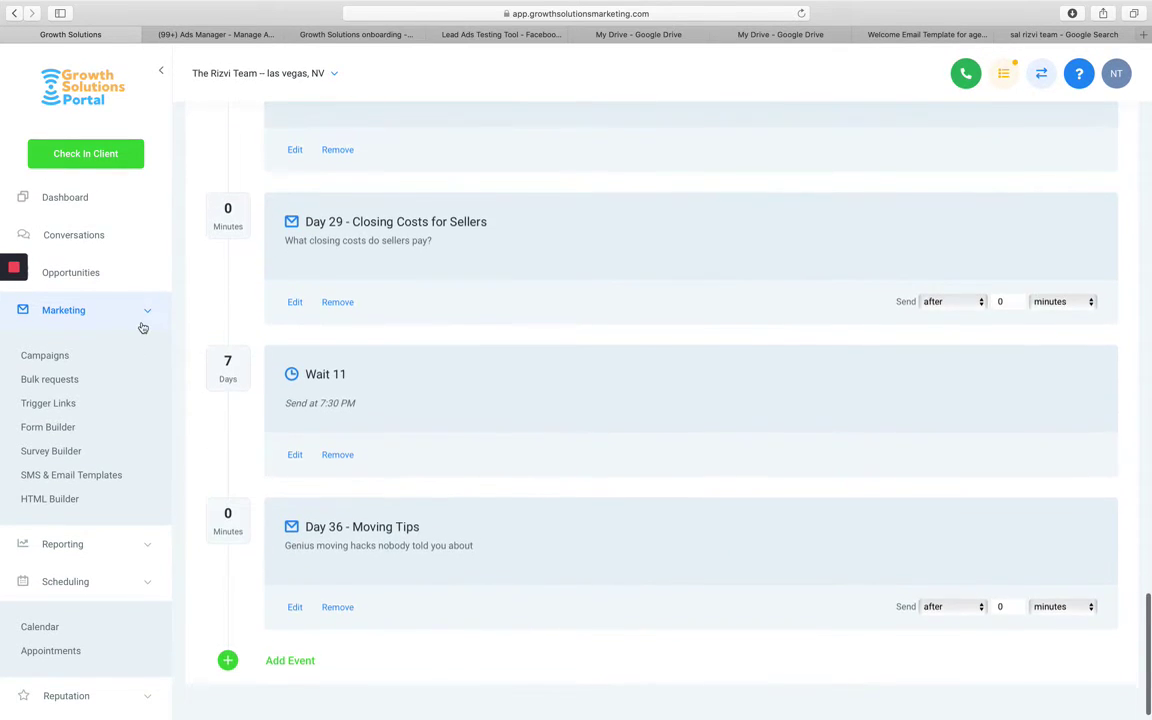
scroll(147, 327, "up", 5)
scroll(390, 410, "up", 10)
scroll(389, 408, "up", 5)
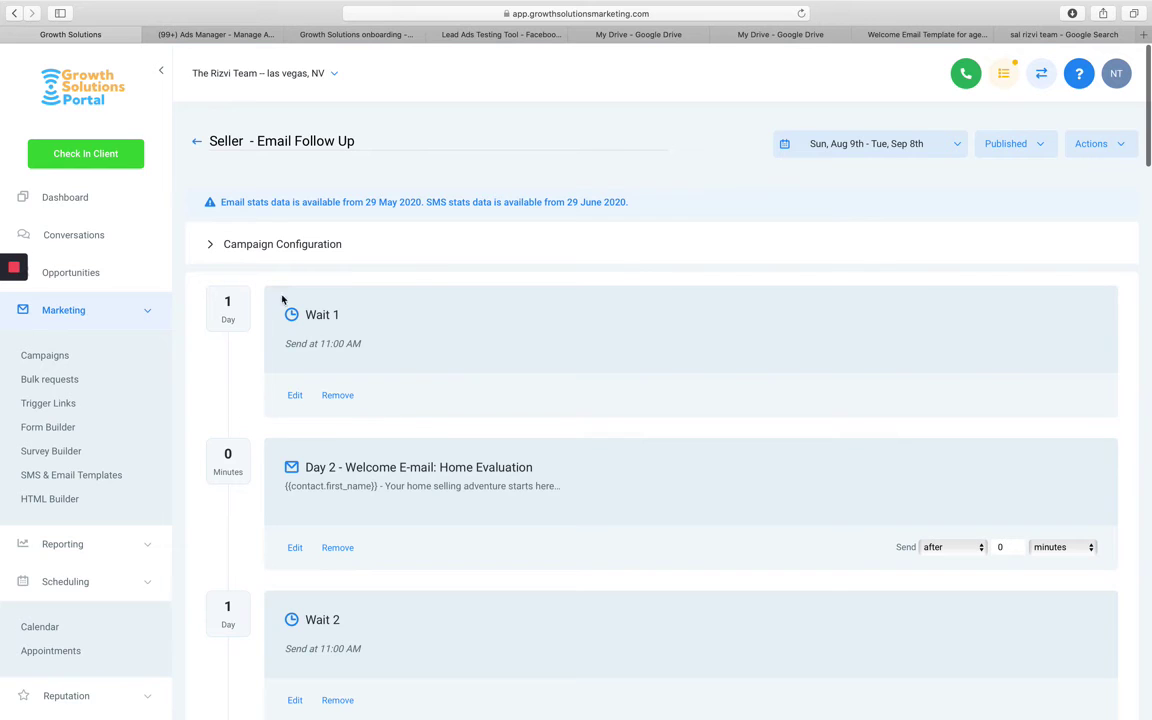
left_click(198, 142)
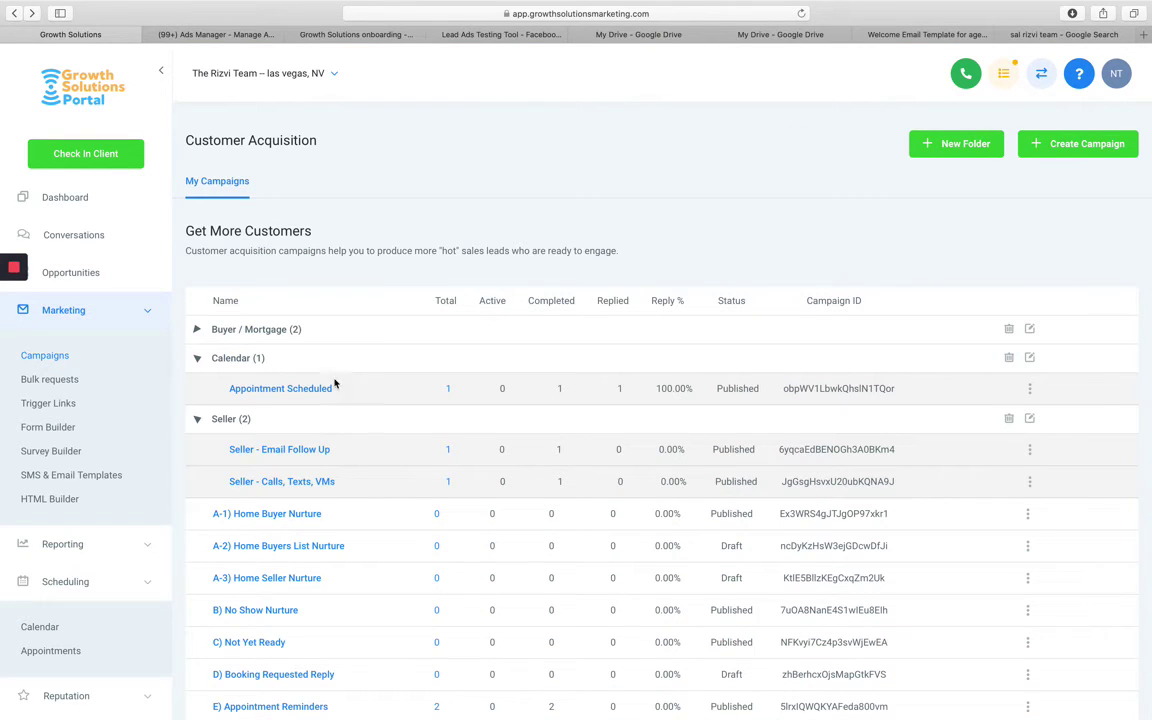
- Scroll the campaign list, then open the Scheduling weekly calendar
scroll(46, 545, "down", 2)
scroll(36, 545, "up", 2)
scroll(80, 300, "down", 3)
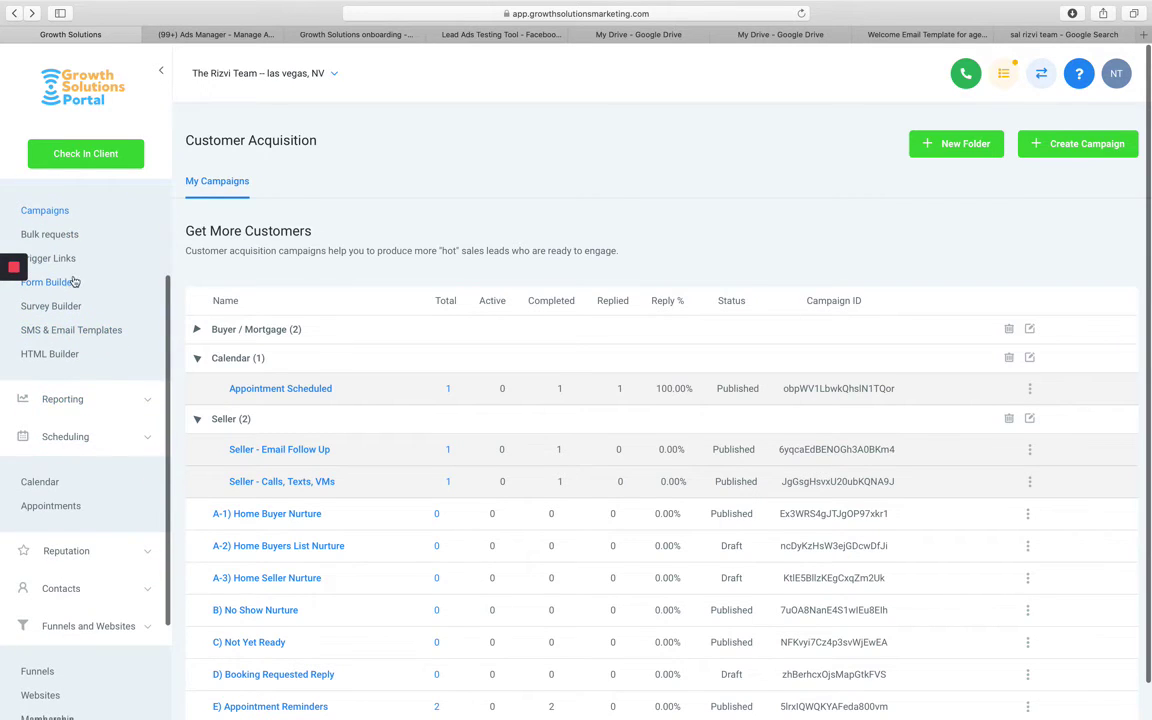
scroll(90, 374, "down", 2)
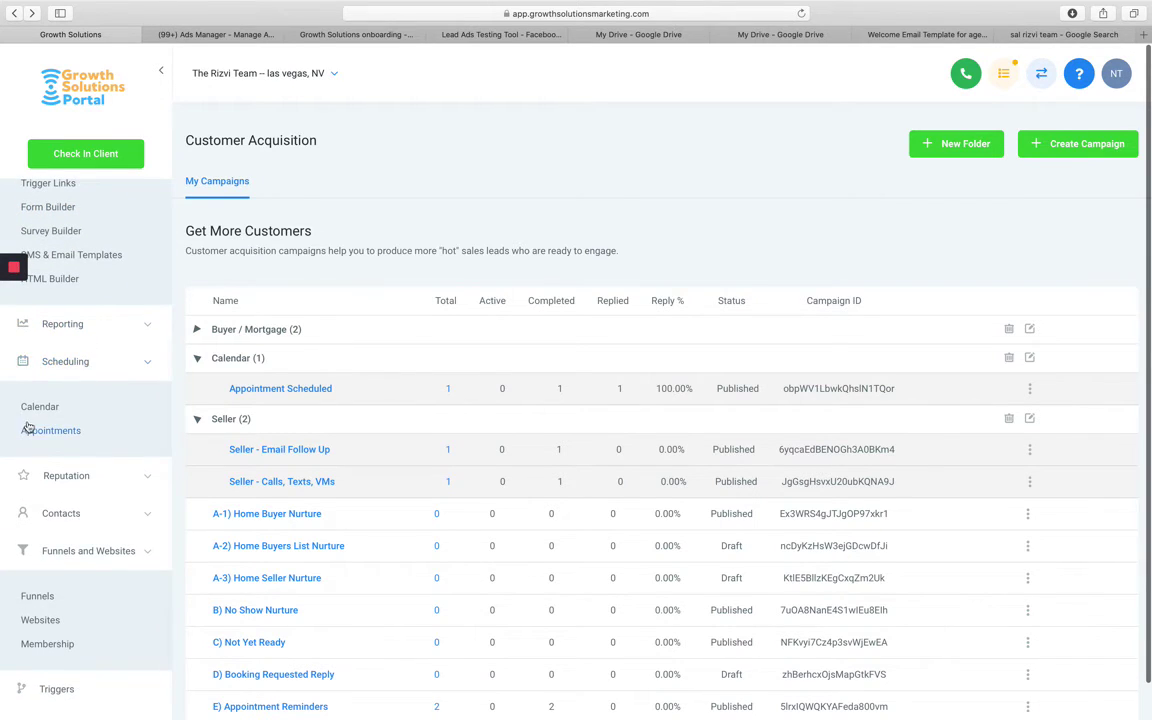
left_click(76, 367)
left_click(85, 375)
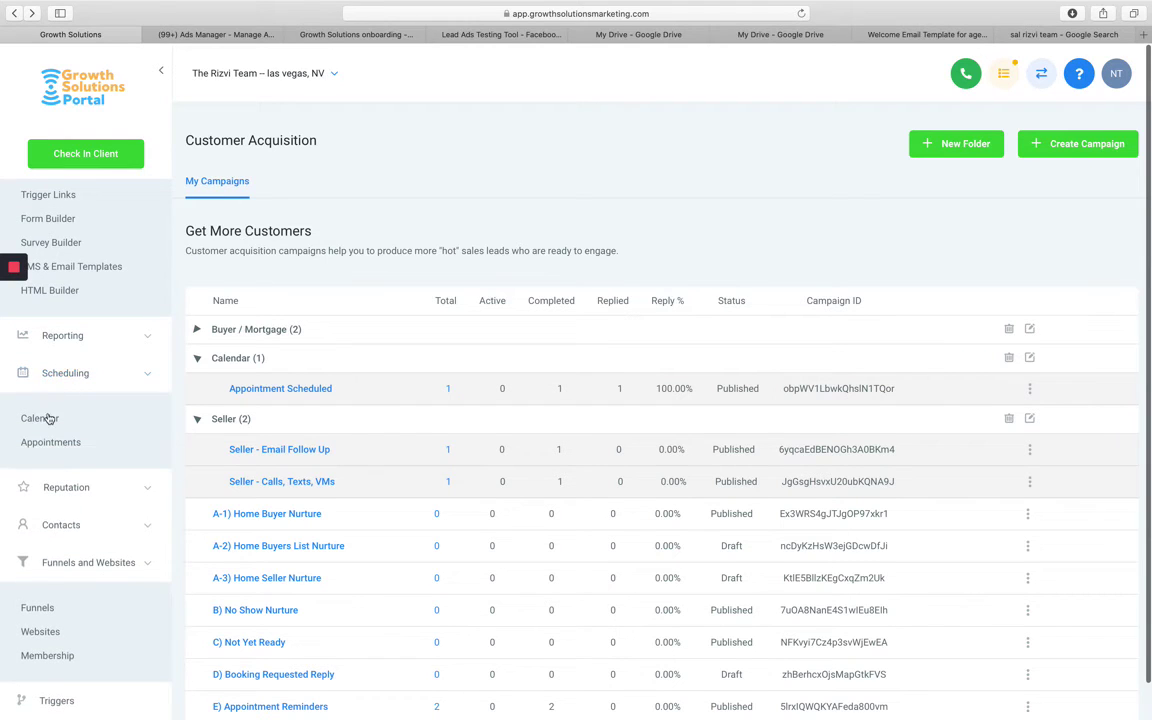
left_click(40, 418)
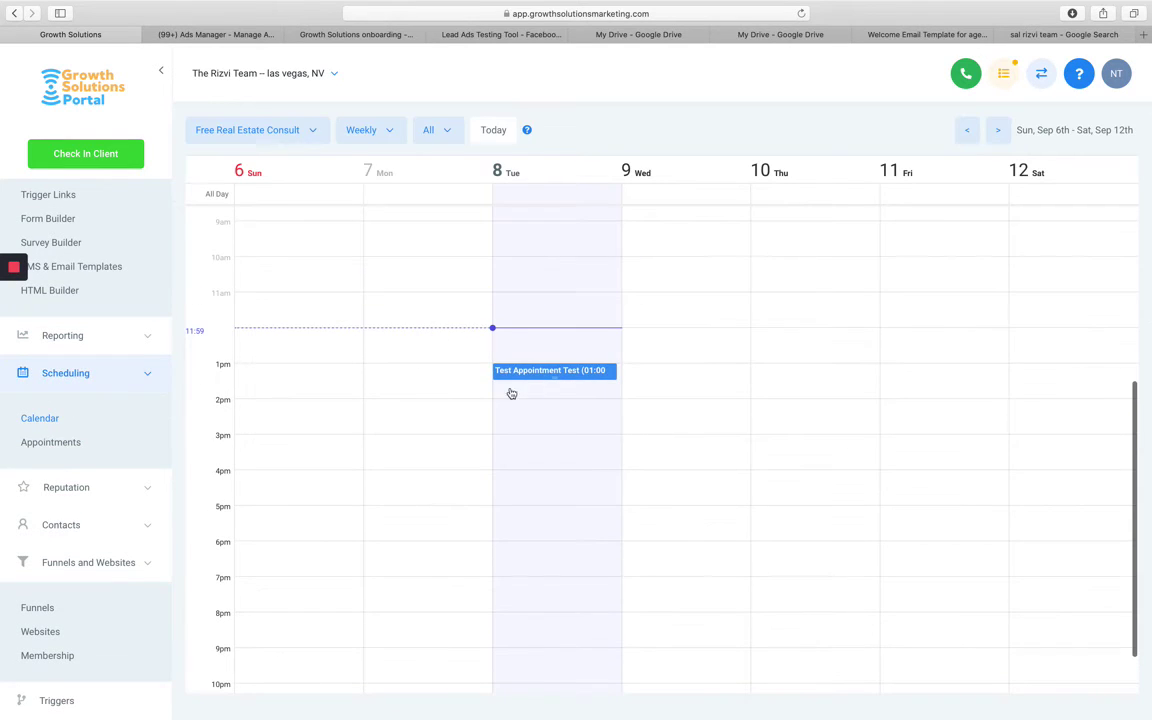
- Drag the Test Appointment Test booking to Wednesday 11:00, then view the appointments list
mouse_move(515, 373)
left_mouse_down()
mouse_move(582, 466)
mouse_move(563, 406)
mouse_move(435, 343)
left_mouse_up()
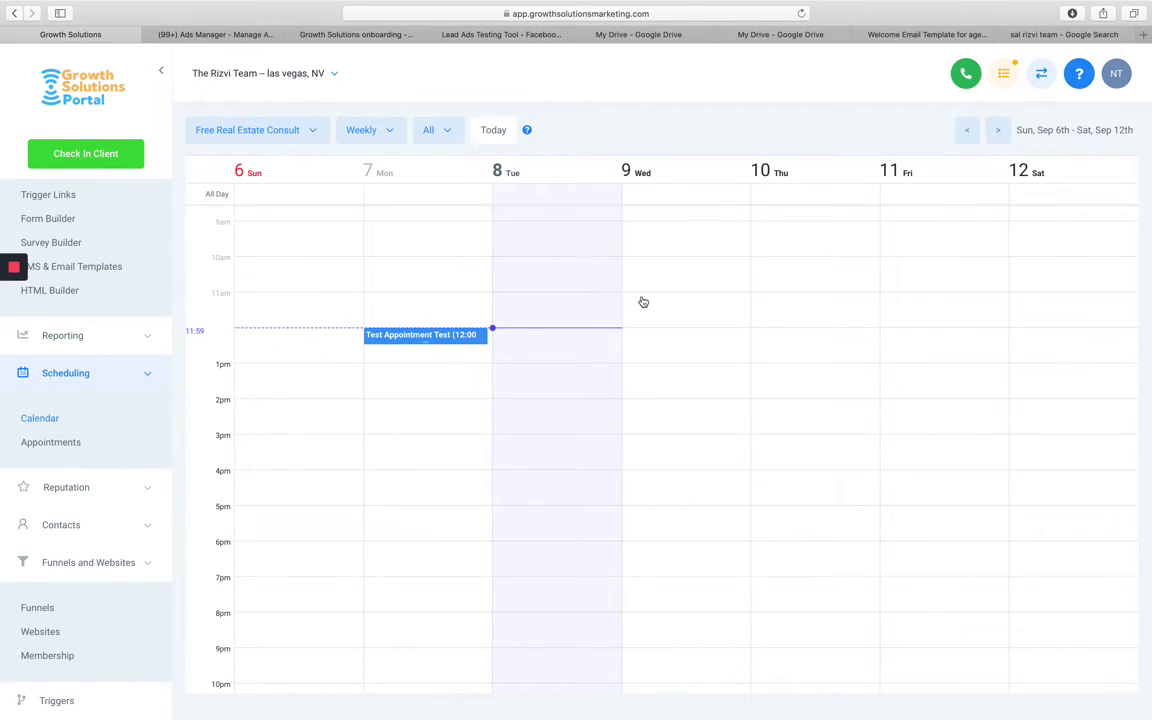
left_click_drag(463, 337, 644, 306)
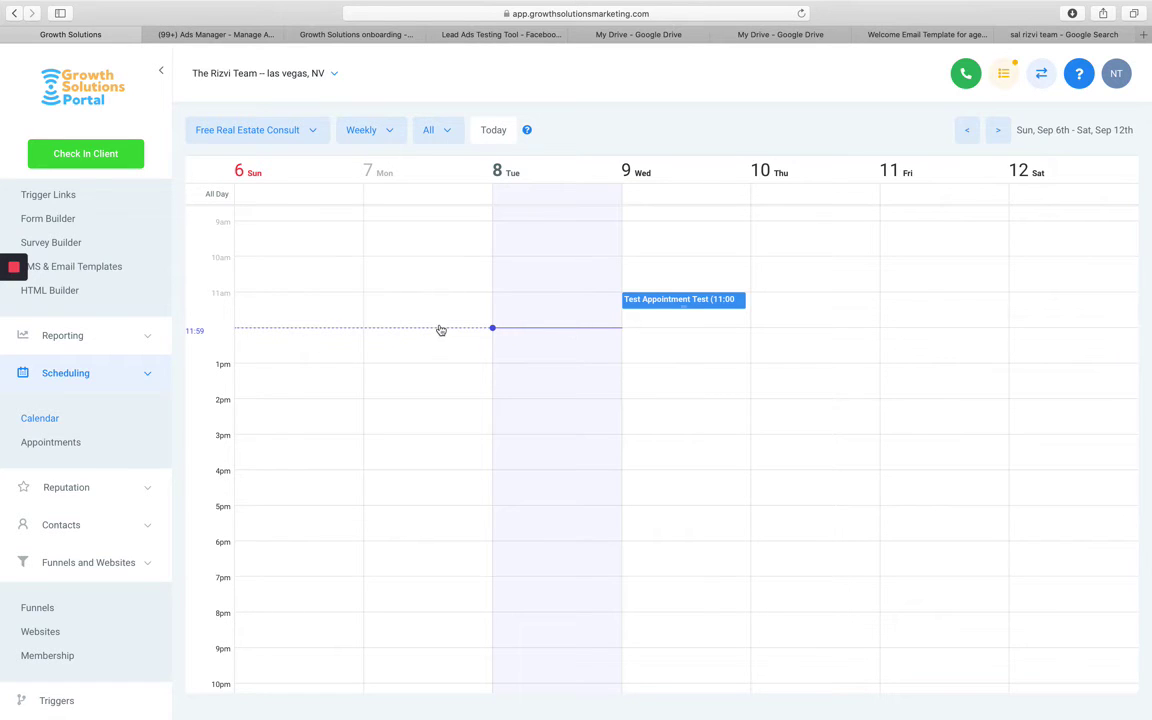
left_click(73, 442)
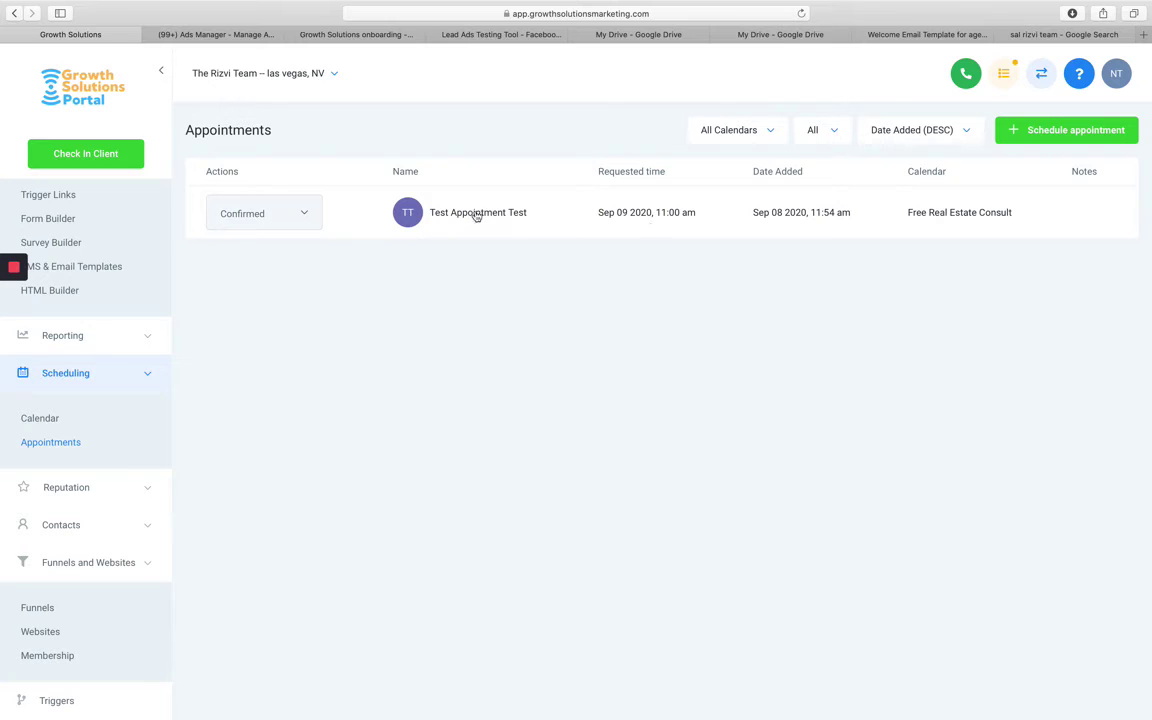
- Change the Test Appointment Test status from Confirmed to No-Show, then return to Campaigns
left_click(300, 213)
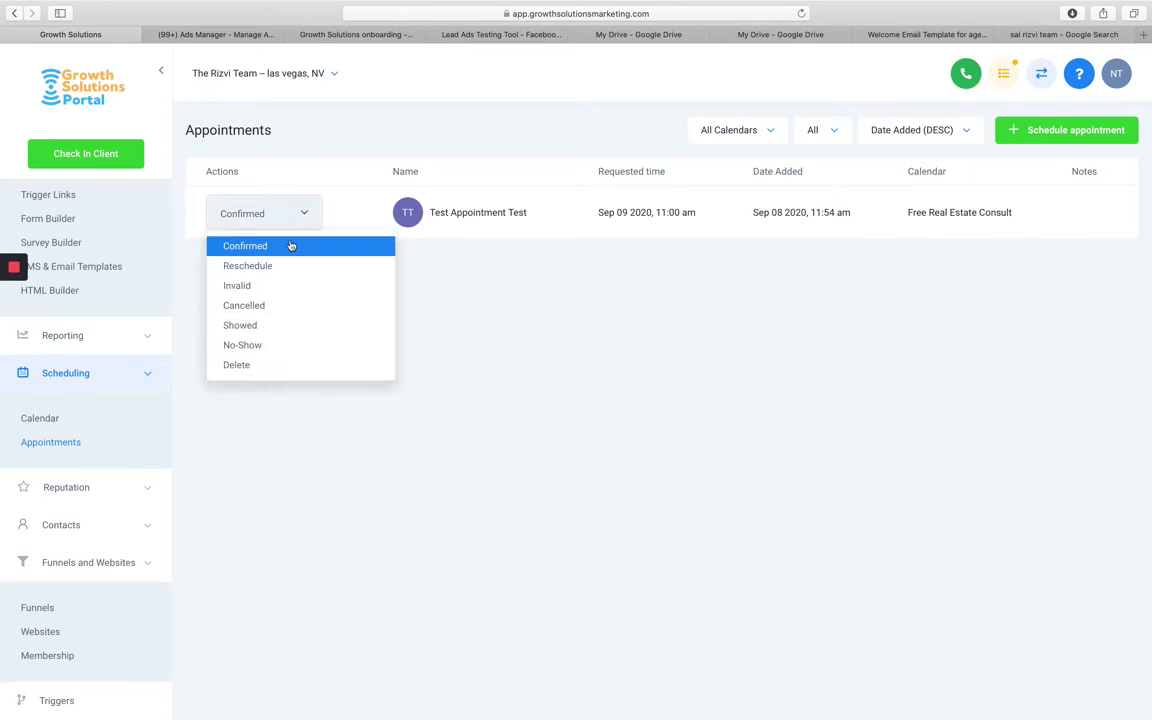
left_click(240, 346)
left_click(700, 379)
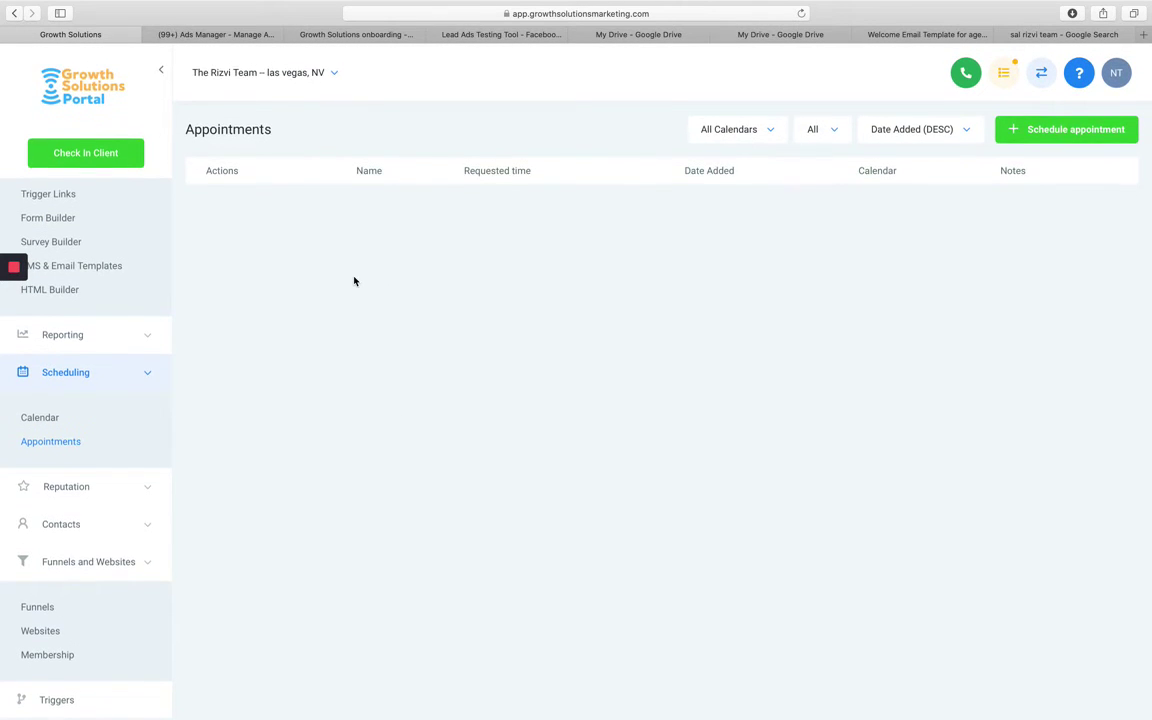
scroll(65, 277, "up", 2)
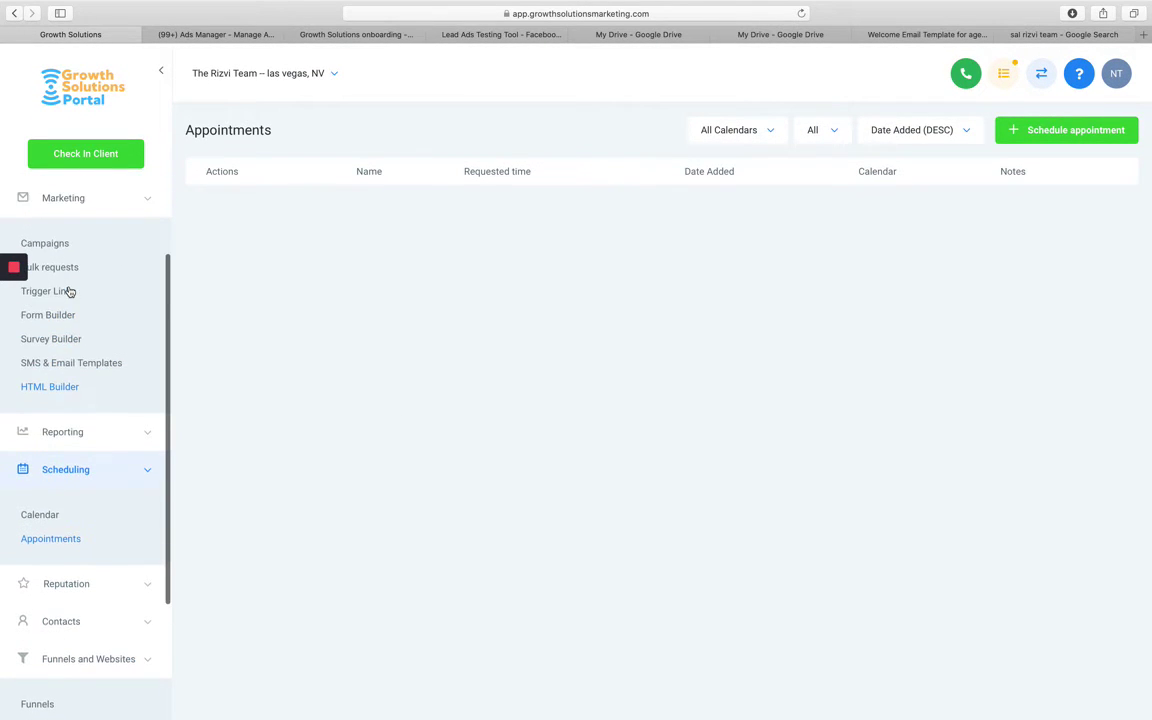
left_click(56, 243)
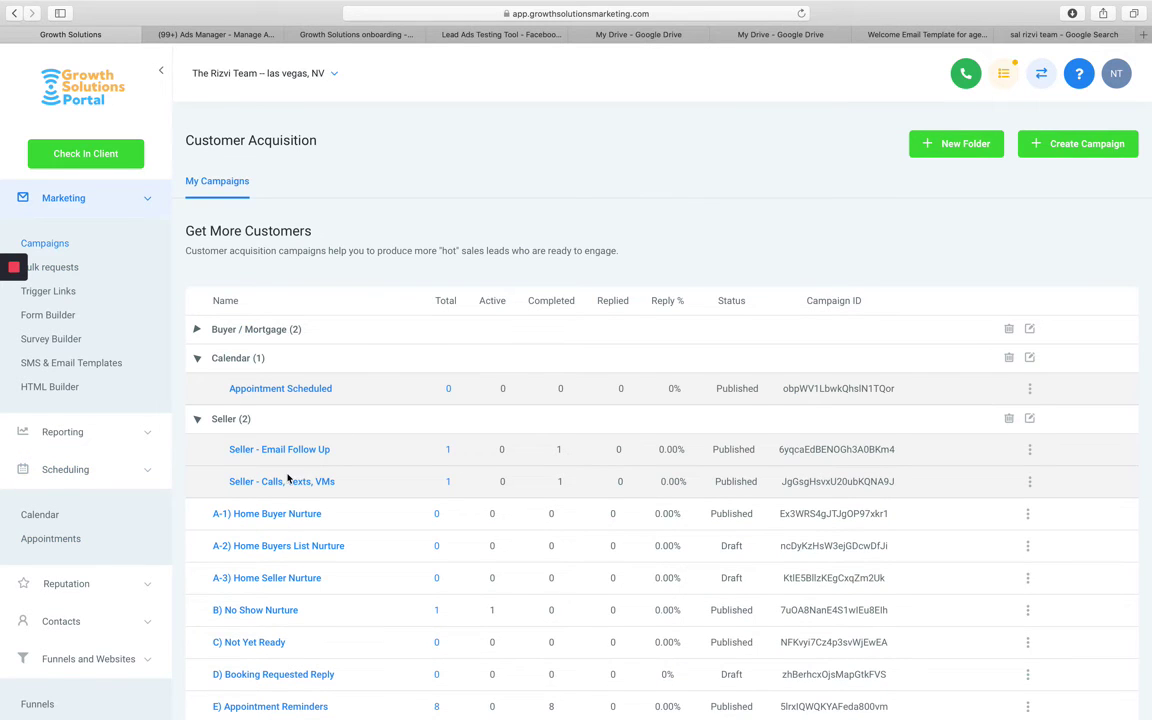
- Open B) No Show Nurture and scroll through its email, SMS and follow-up email steps
scroll(287, 481, "down", 1)
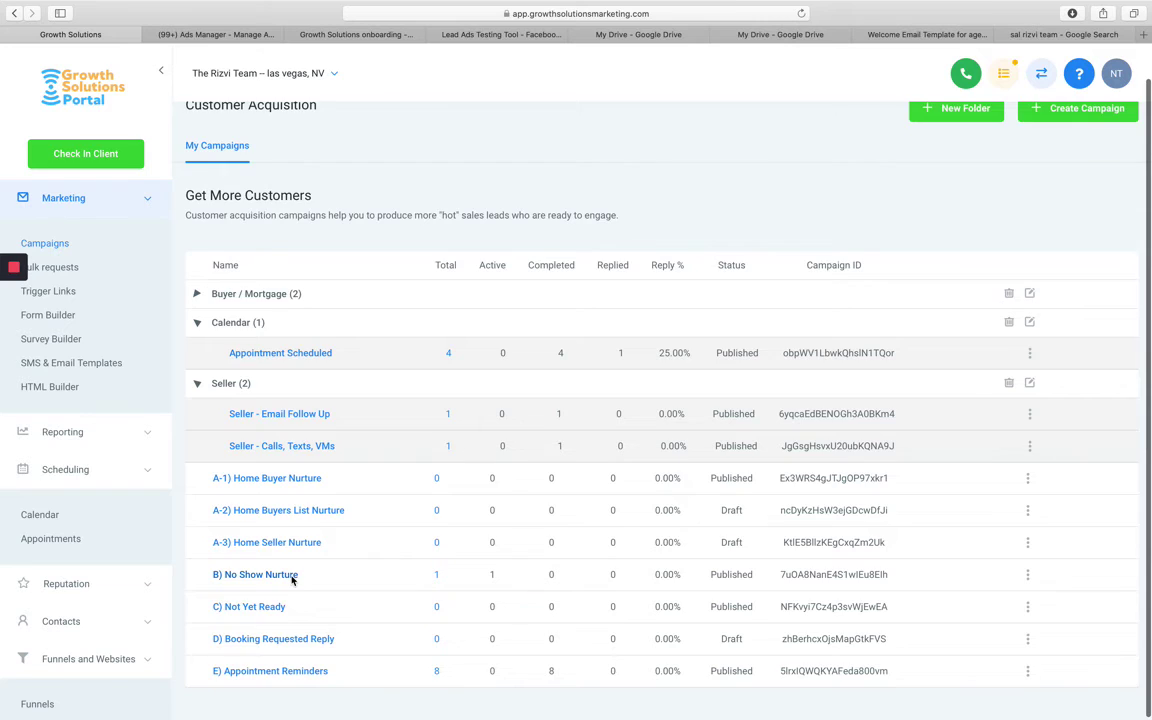
left_click(292, 576)
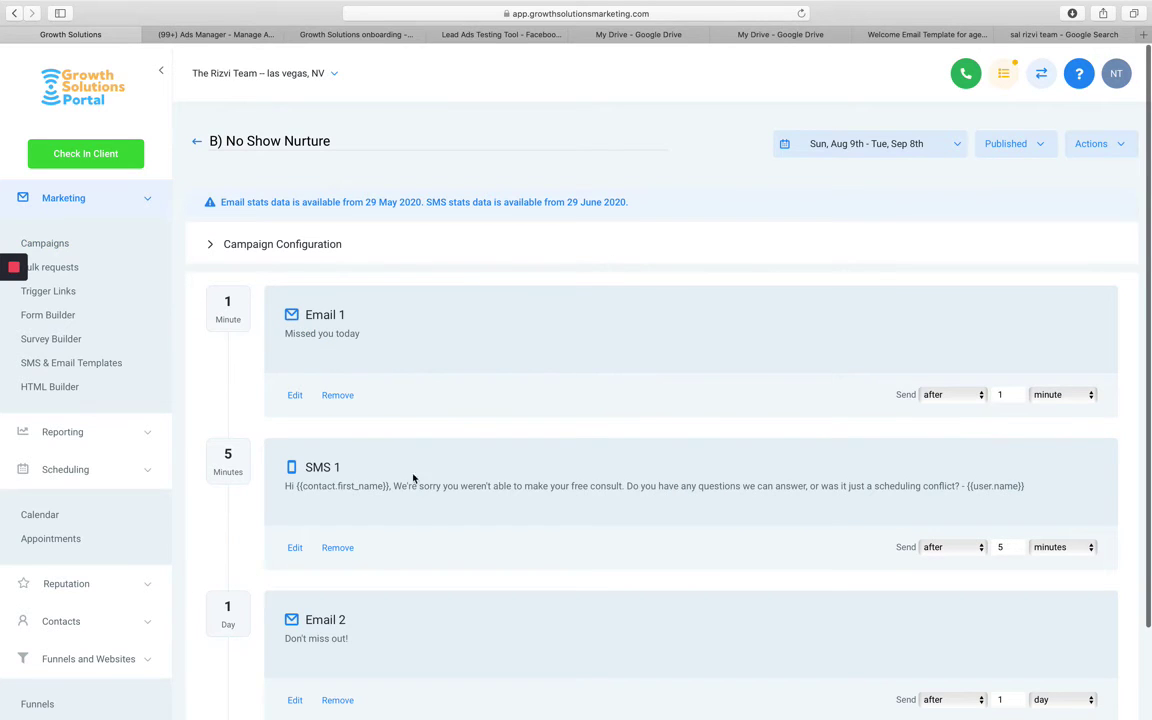
scroll(396, 508, "down", 2)
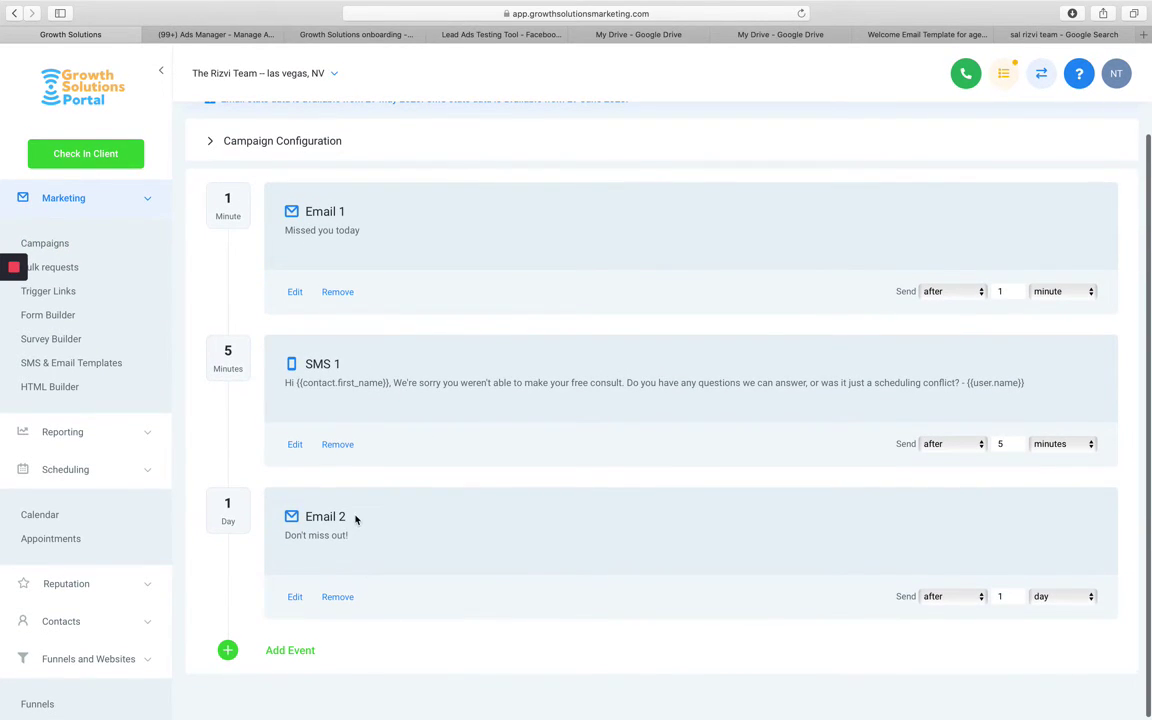
scroll(107, 634, "up", 1)
scroll(130, 650, "up", 1)
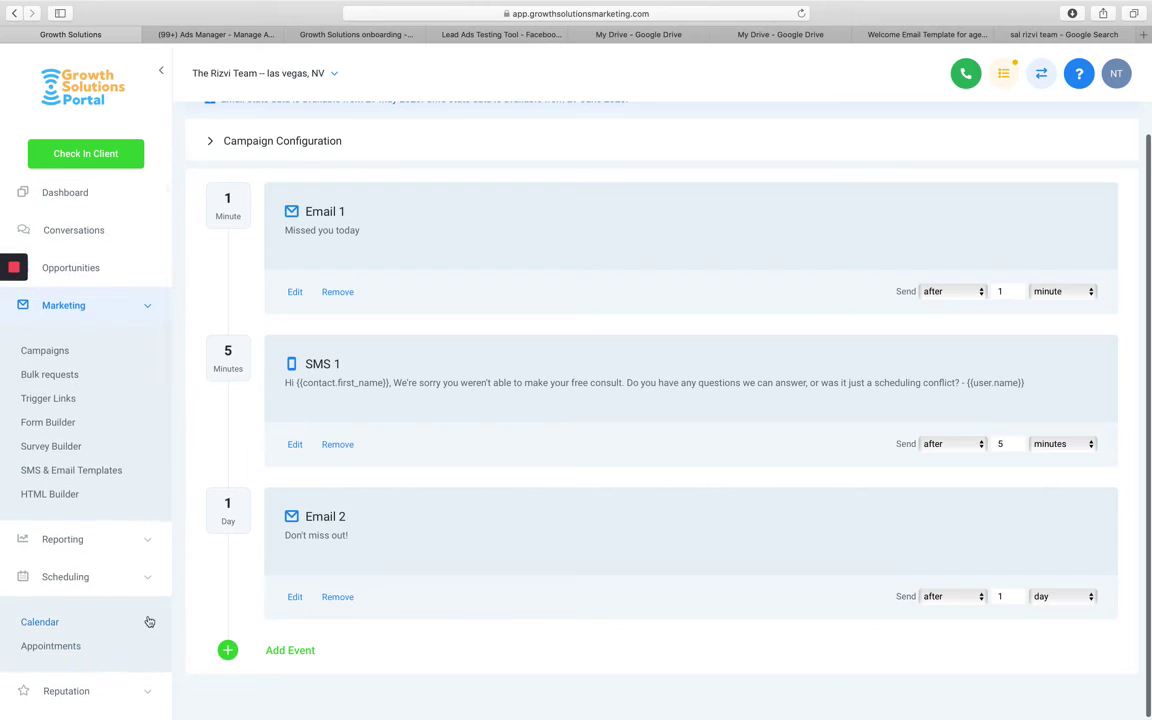
scroll(148, 615, "down", 2)
scroll(148, 617, "down", 3)
scroll(147, 617, "down", 1)
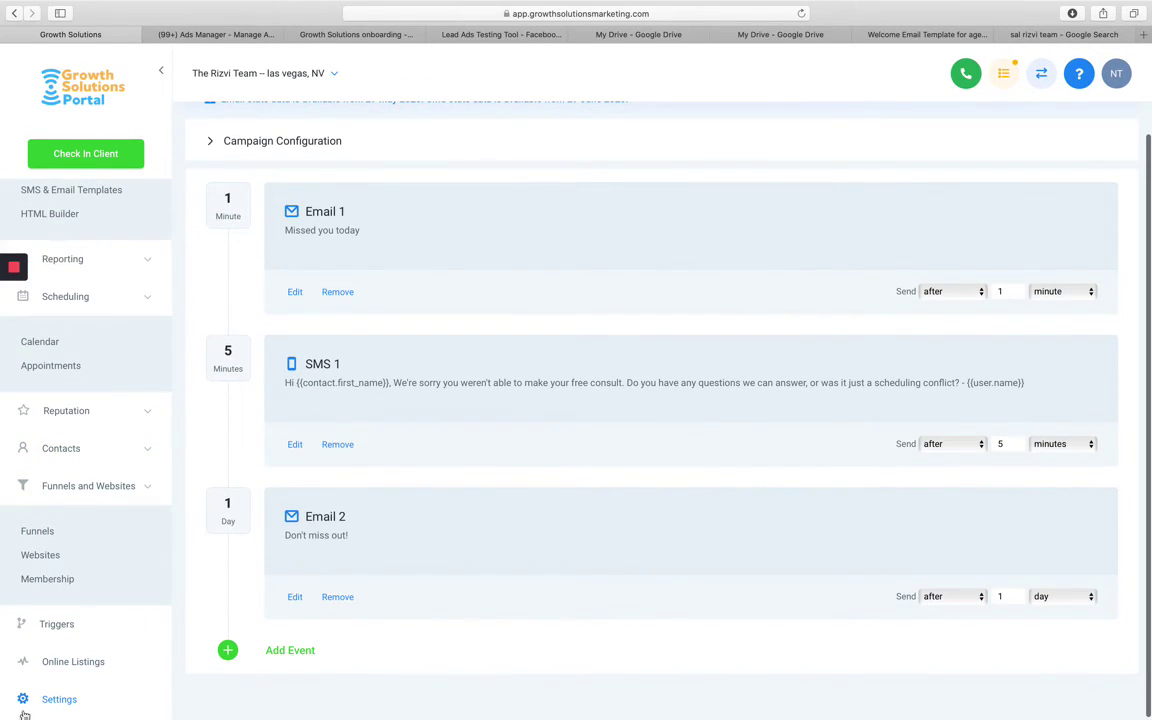
- In Settings, view team members and email settings, then open and close the Real Estate Sales Funnel pipeline
left_click(58, 700)
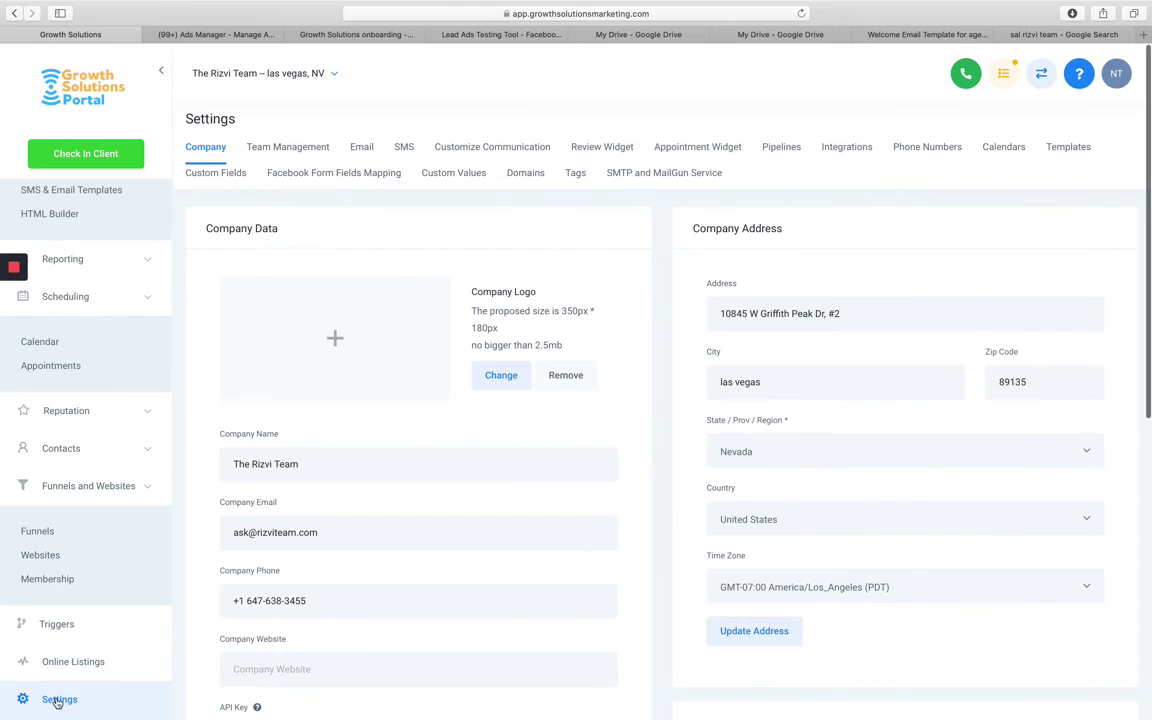
left_click(292, 149)
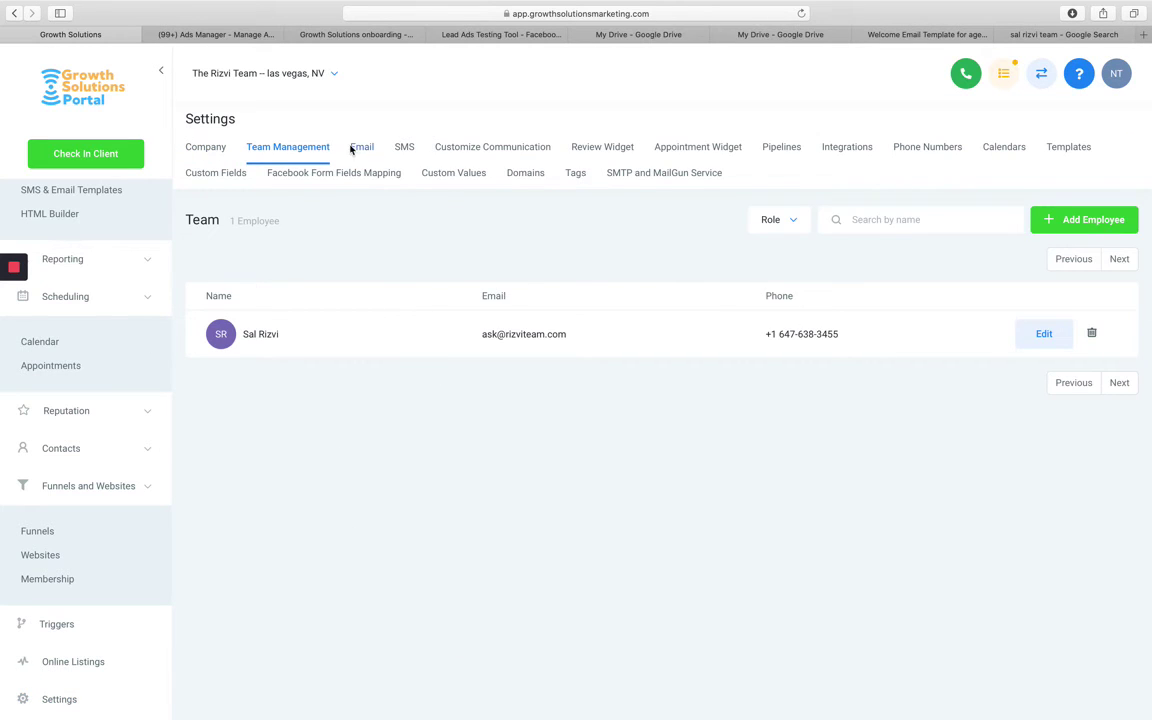
left_click(363, 149)
left_click(310, 153)
left_click(779, 150)
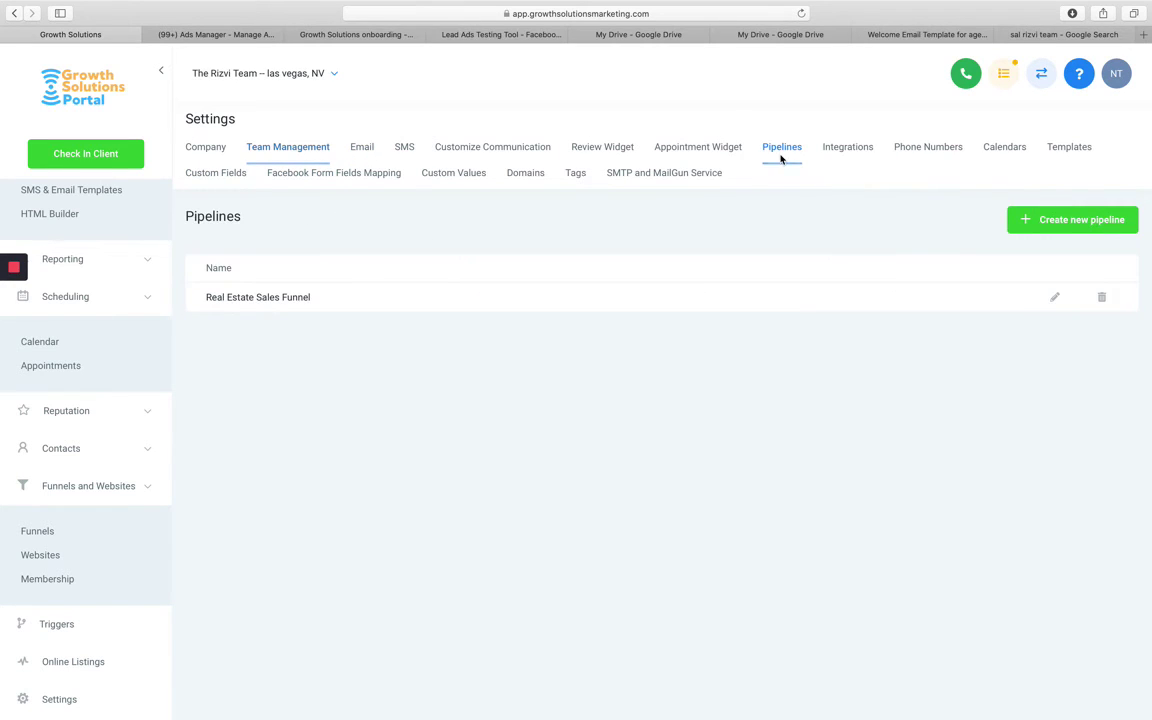
left_click(1056, 298)
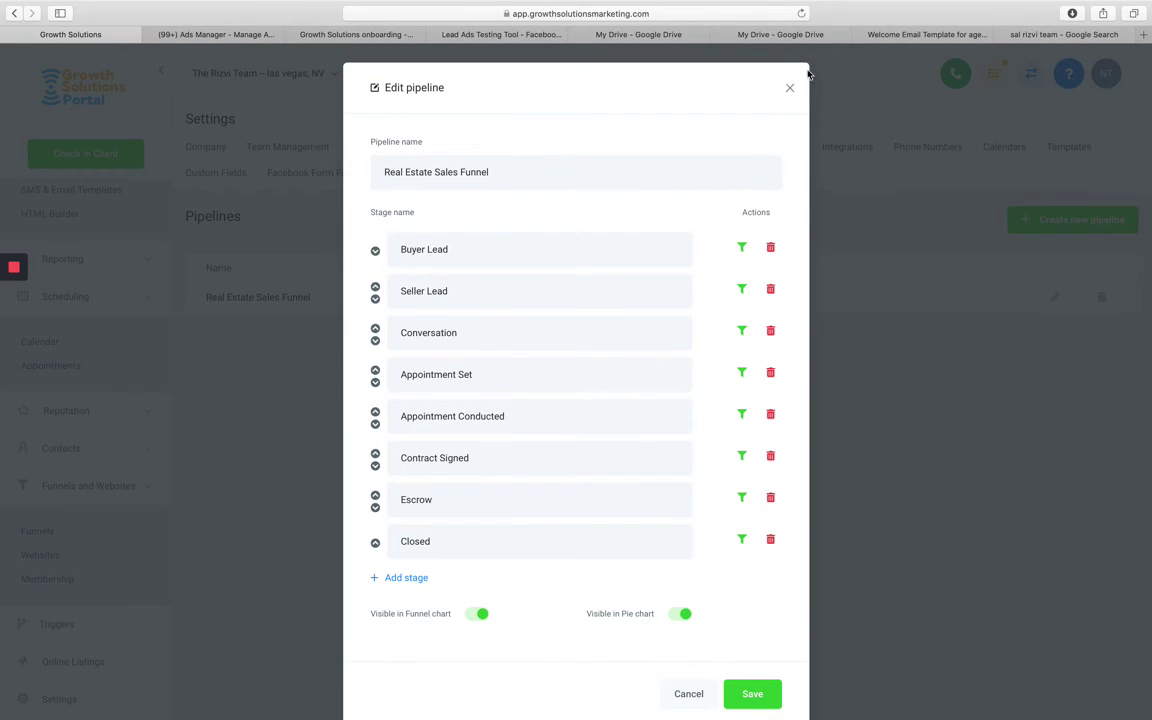
left_click(790, 88)
- View the Integrations and Calendars settings, then return to the Opportunities board
left_click(870, 149)
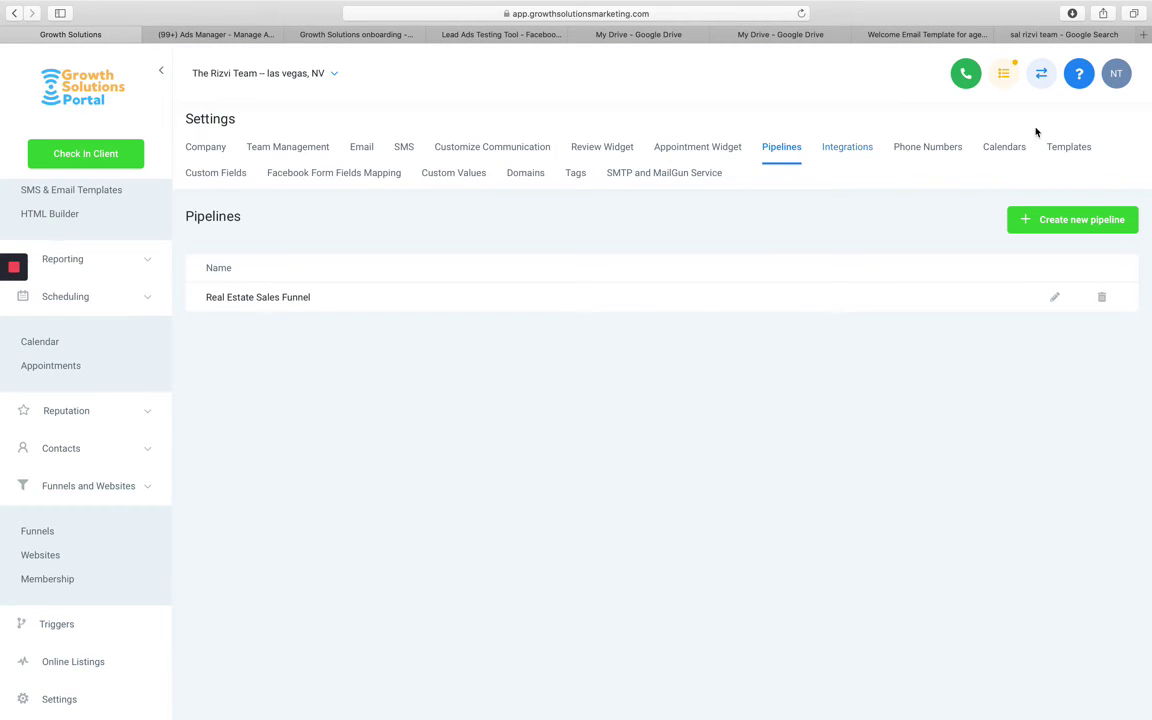
left_click(860, 150)
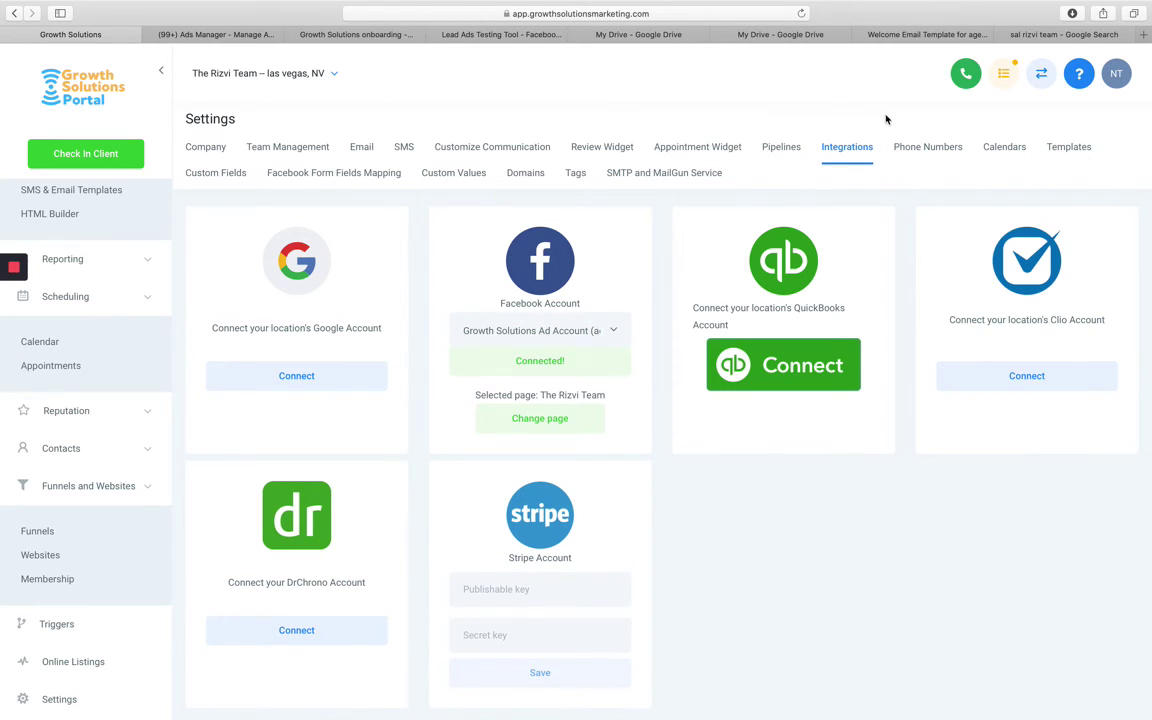
left_click(1004, 147)
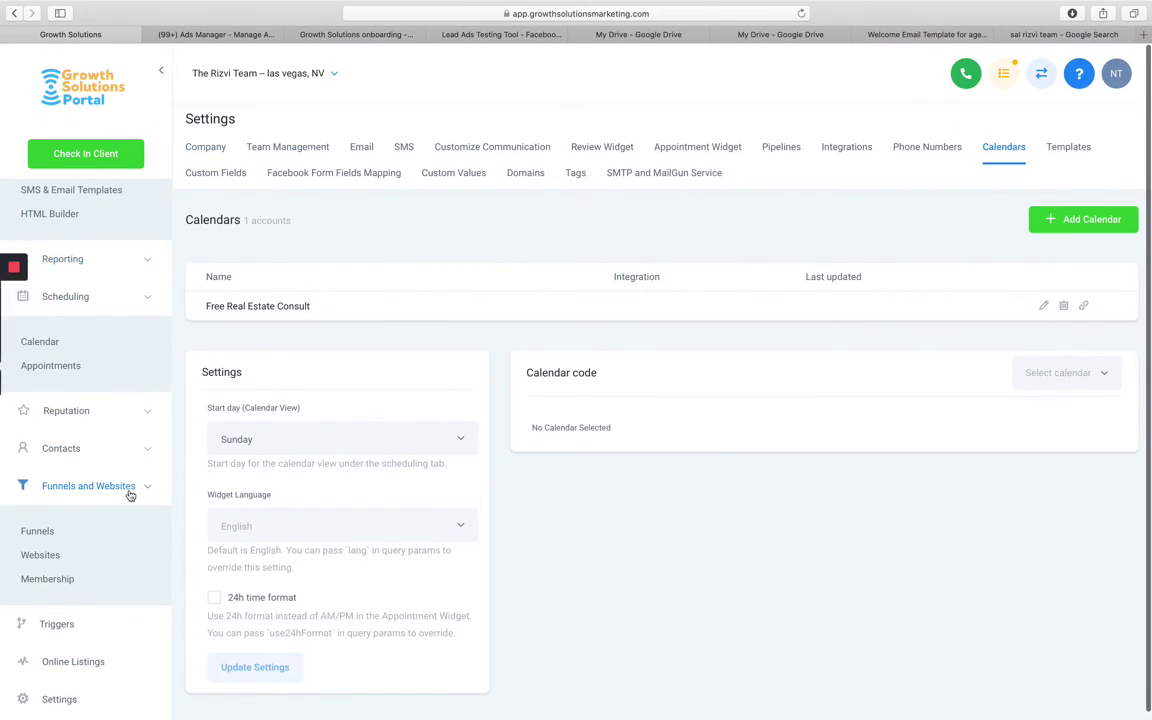
scroll(128, 490, "up", 5)
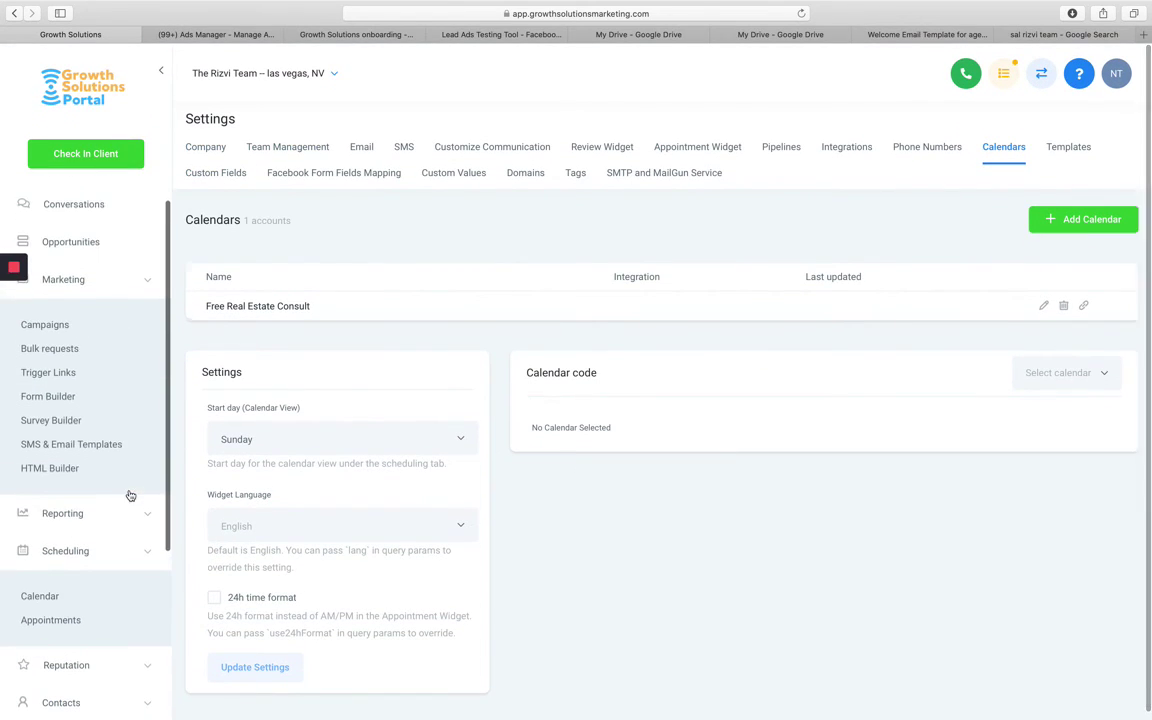
left_click(69, 255)
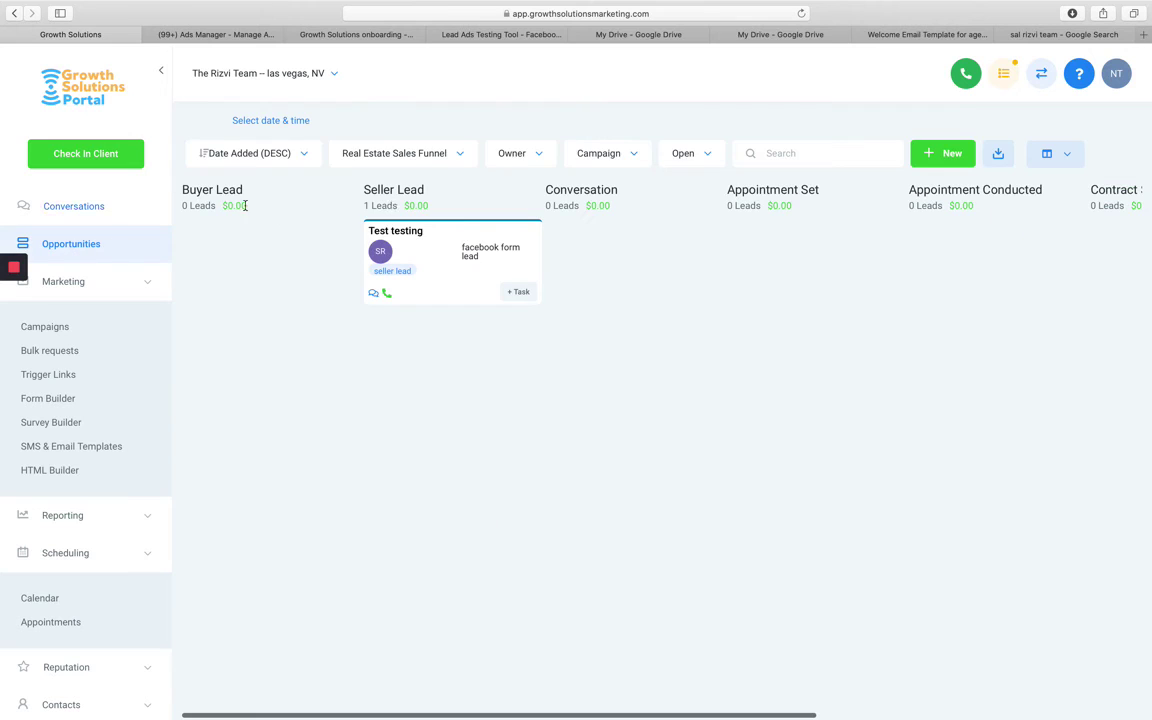
- Check the Test testing opportunity, then remove Test Appointment Test from B) No Show Nurture in Conversations
left_click(438, 255)
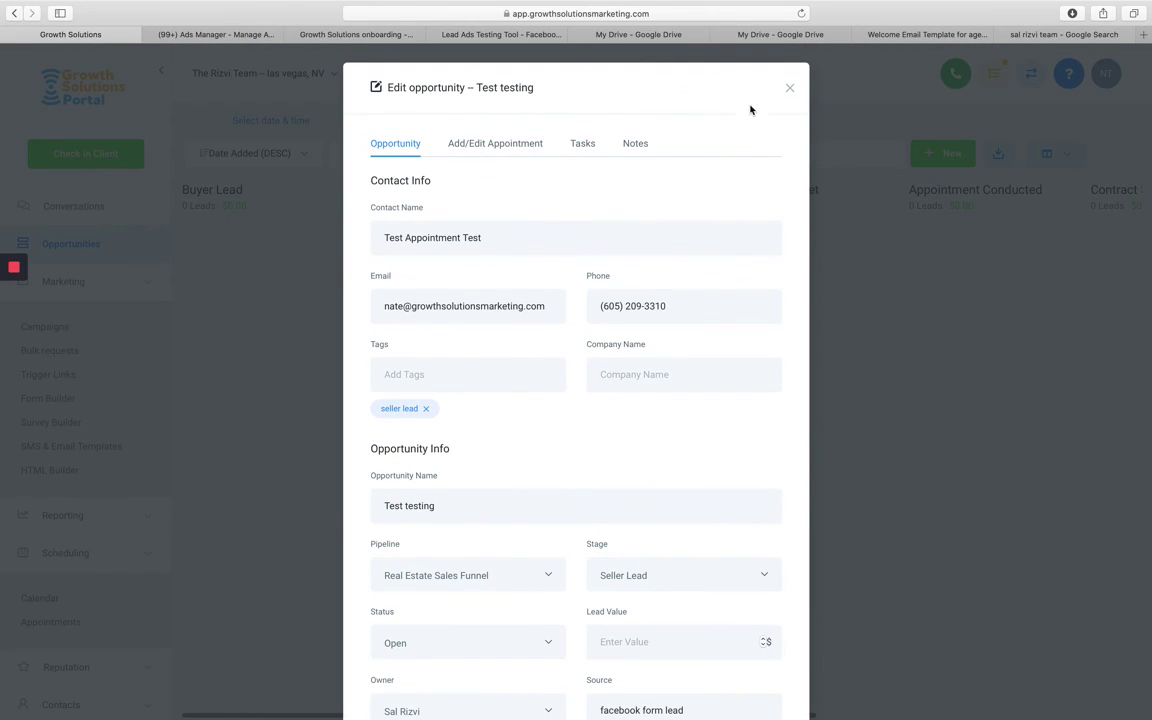
left_click(789, 88)
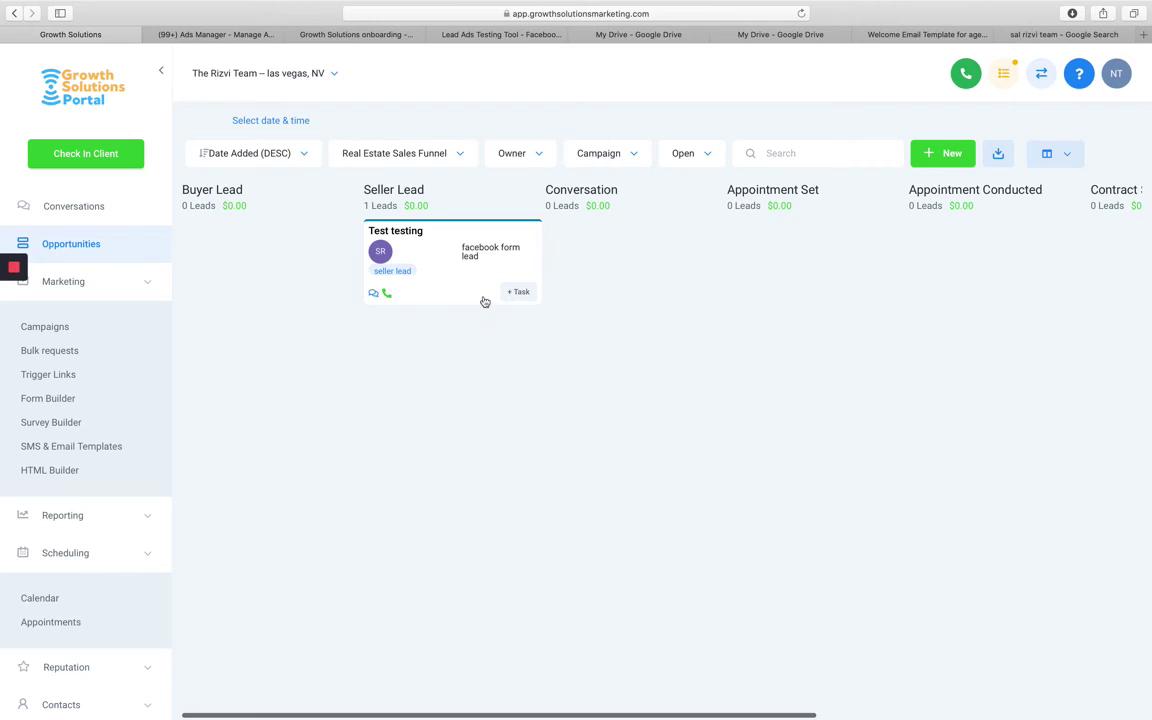
left_click(72, 207)
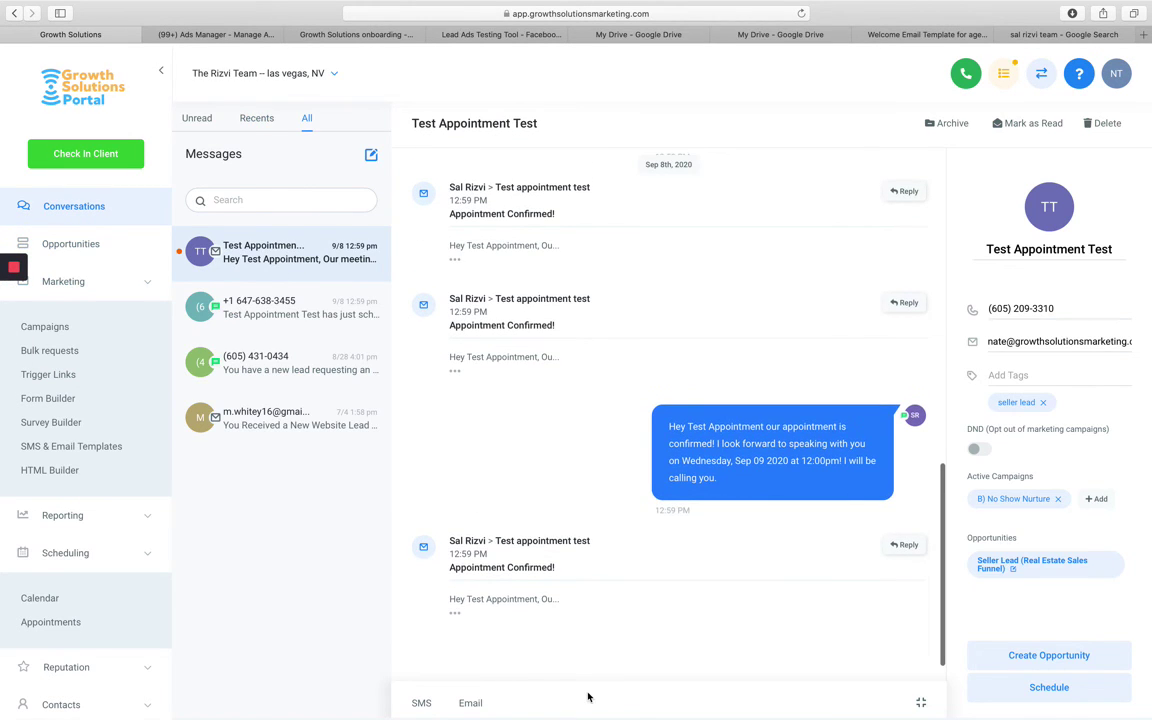
left_click(421, 704)
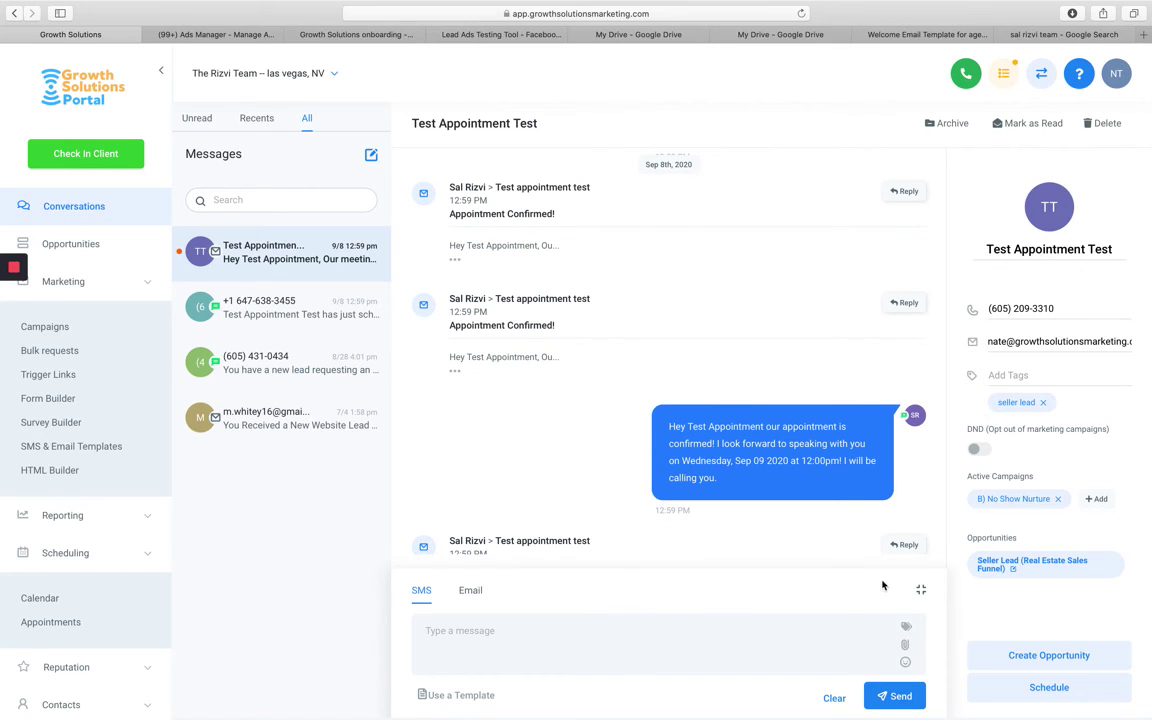
left_click(1058, 500)
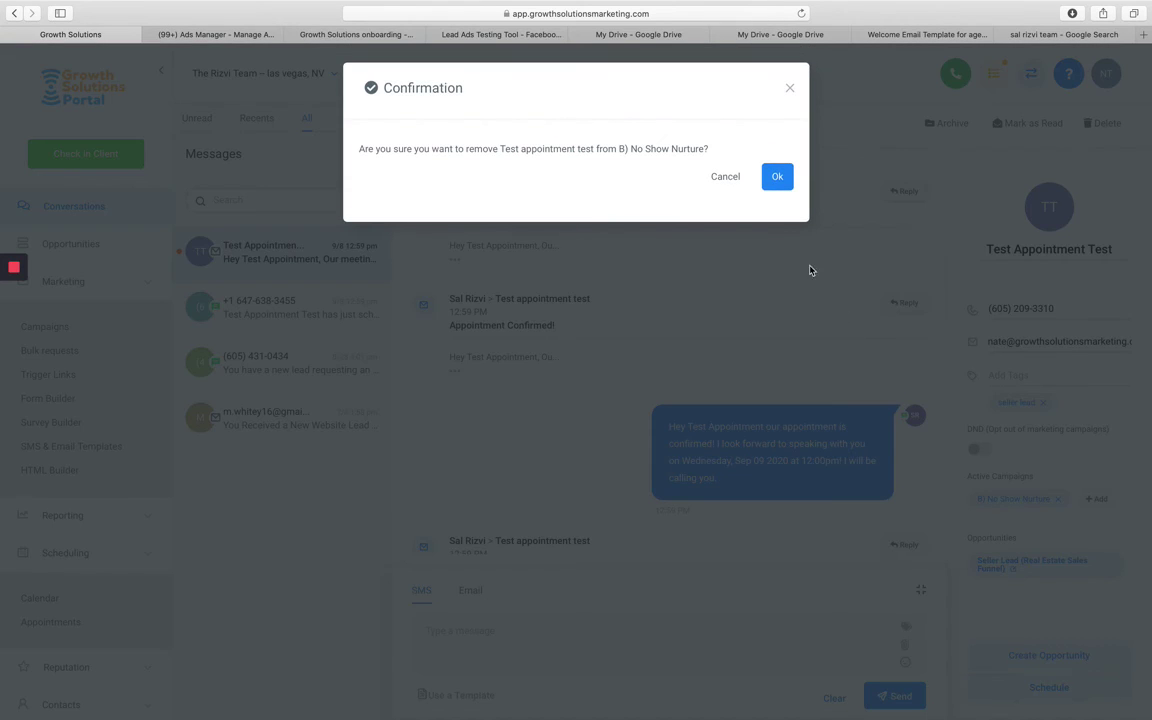
left_click(777, 176)
- Enroll the contact in the Seller - Calls, Texts, VMs campaign with a chosen start date and time
left_click(985, 498)
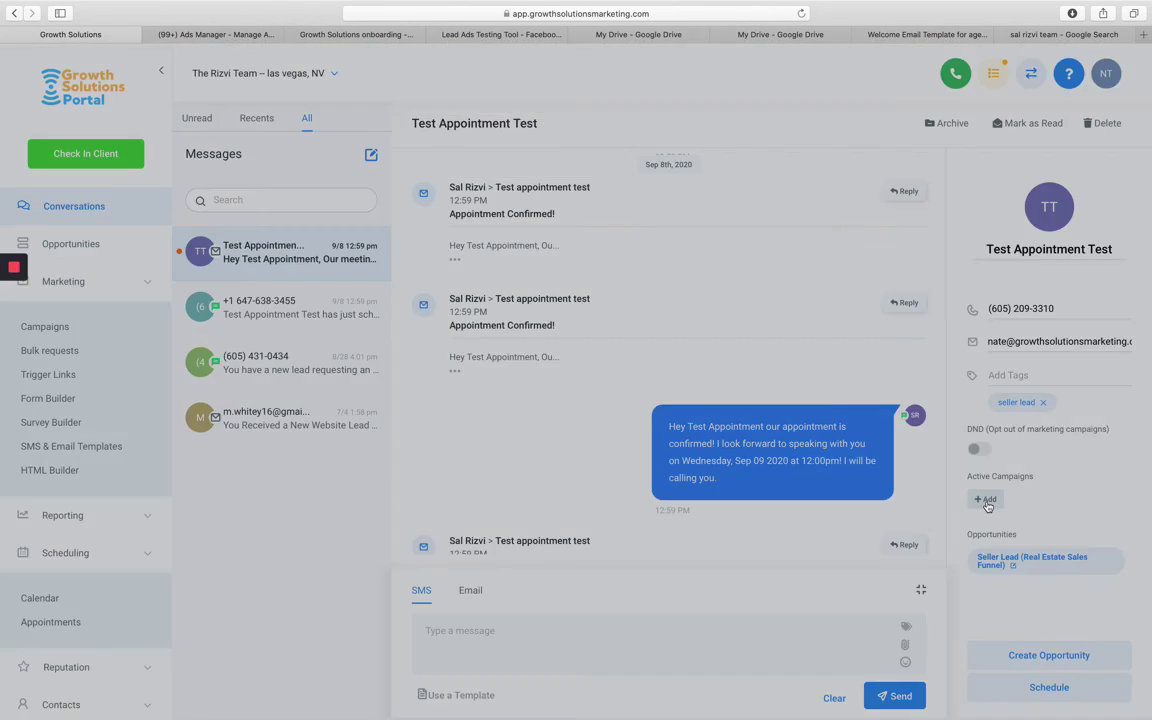
left_click(599, 165)
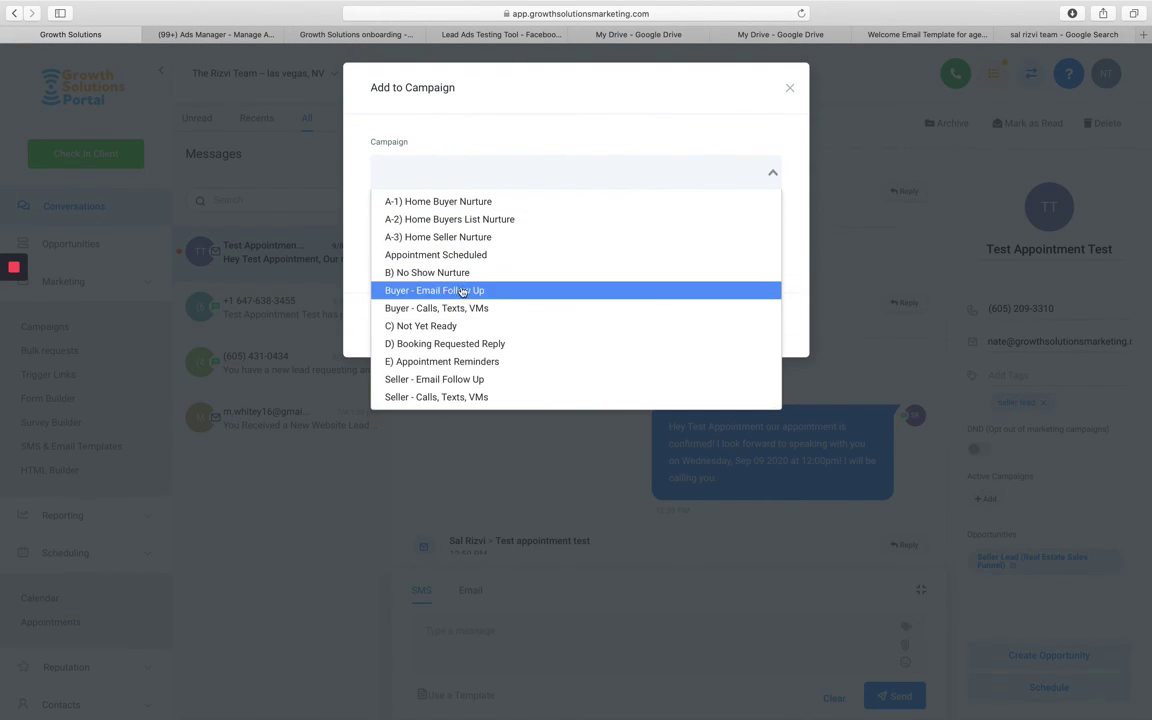
left_click(471, 397)
left_click(463, 232)
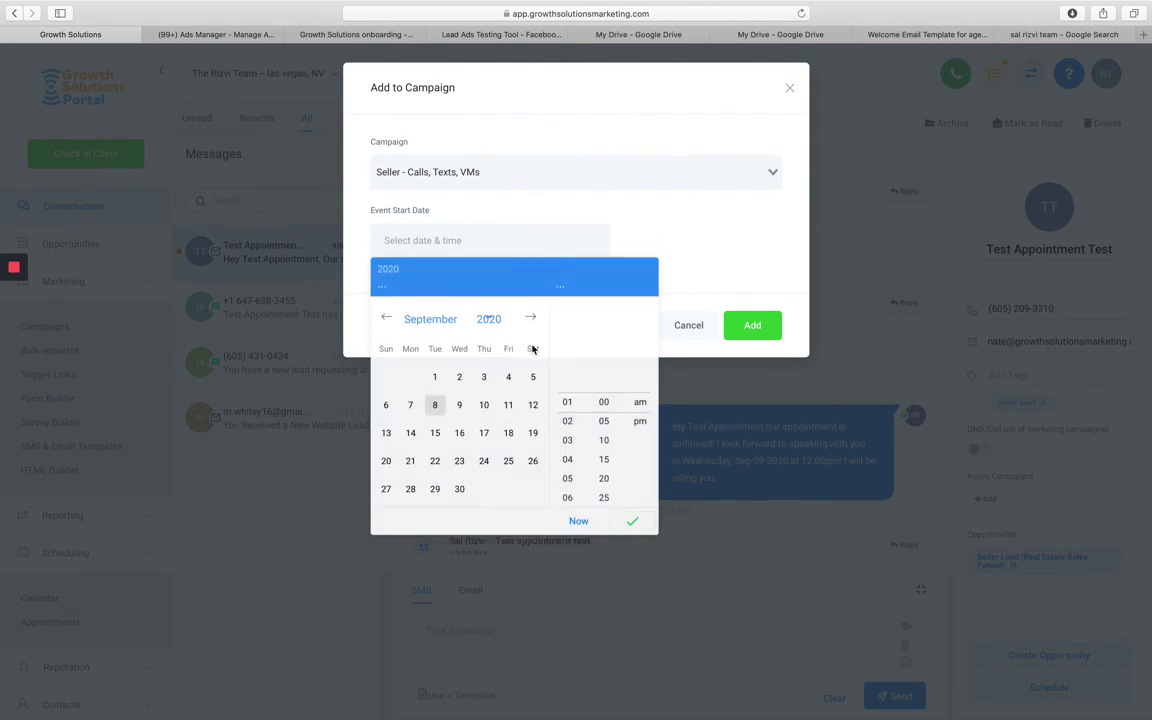
left_click(576, 522)
left_click(746, 334)
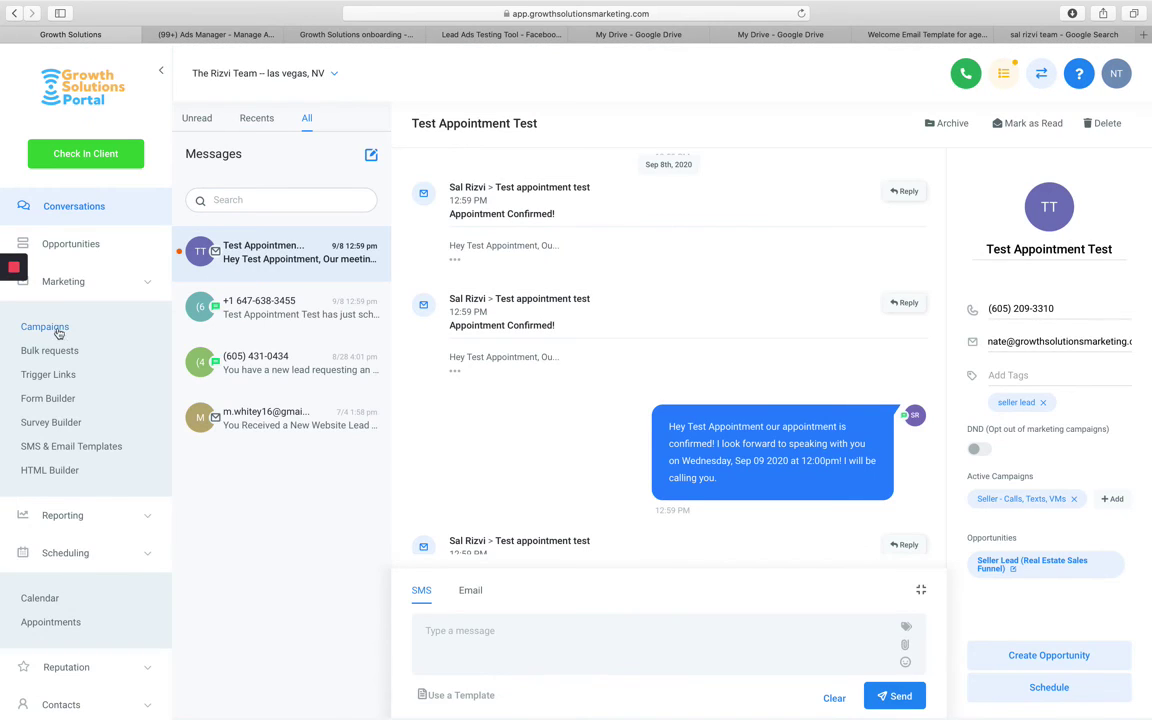
- Turn off Stop on response in Seller - Email Follow Up's Campaign Configuration and save
left_click(44, 327)
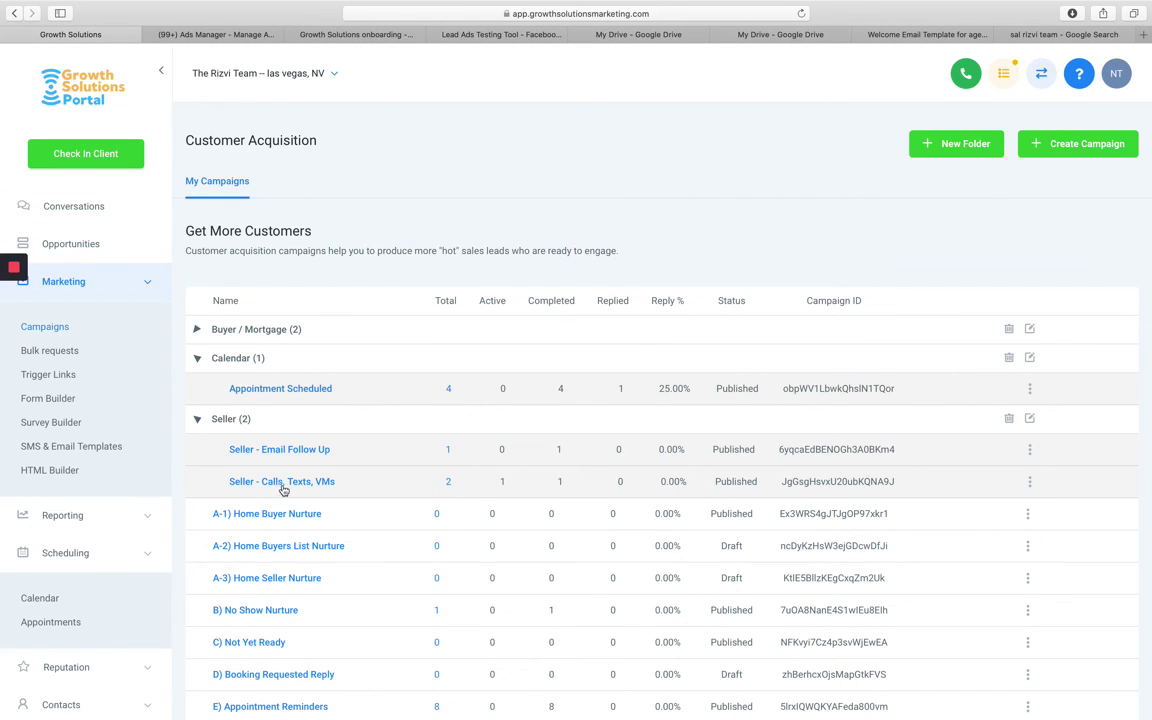
left_click(307, 455)
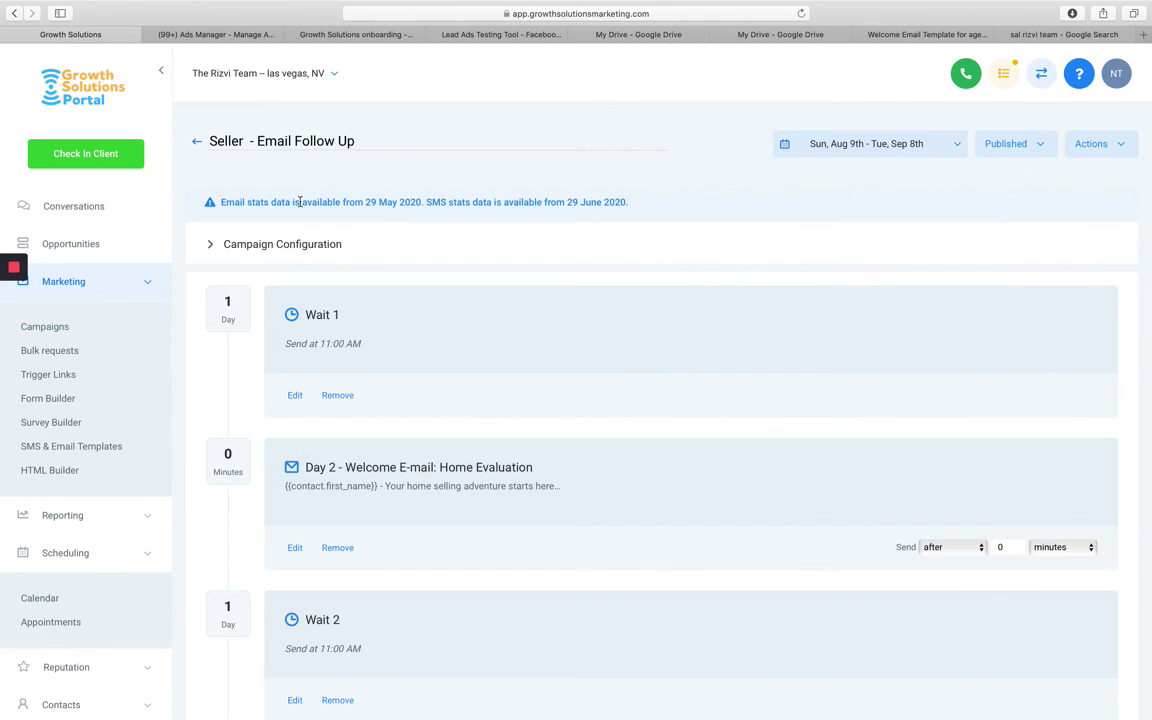
left_click(303, 244)
scroll(370, 465, "down", 2)
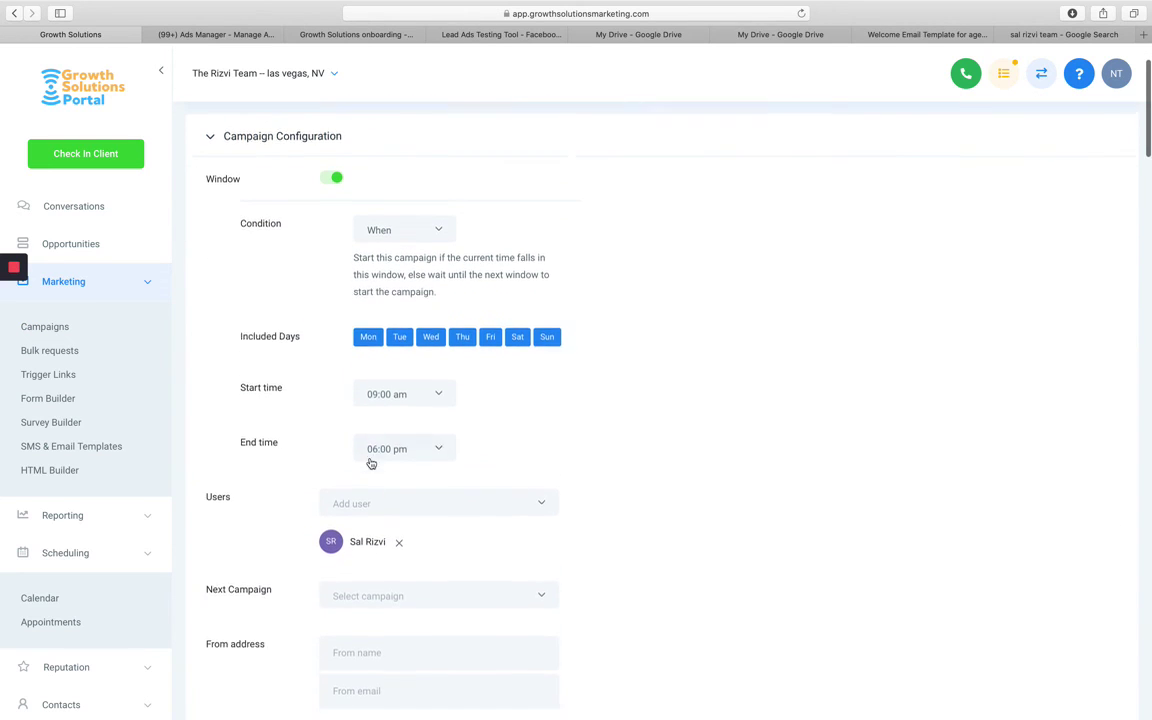
scroll(370, 463, "down", 4)
scroll(370, 463, "down", 2)
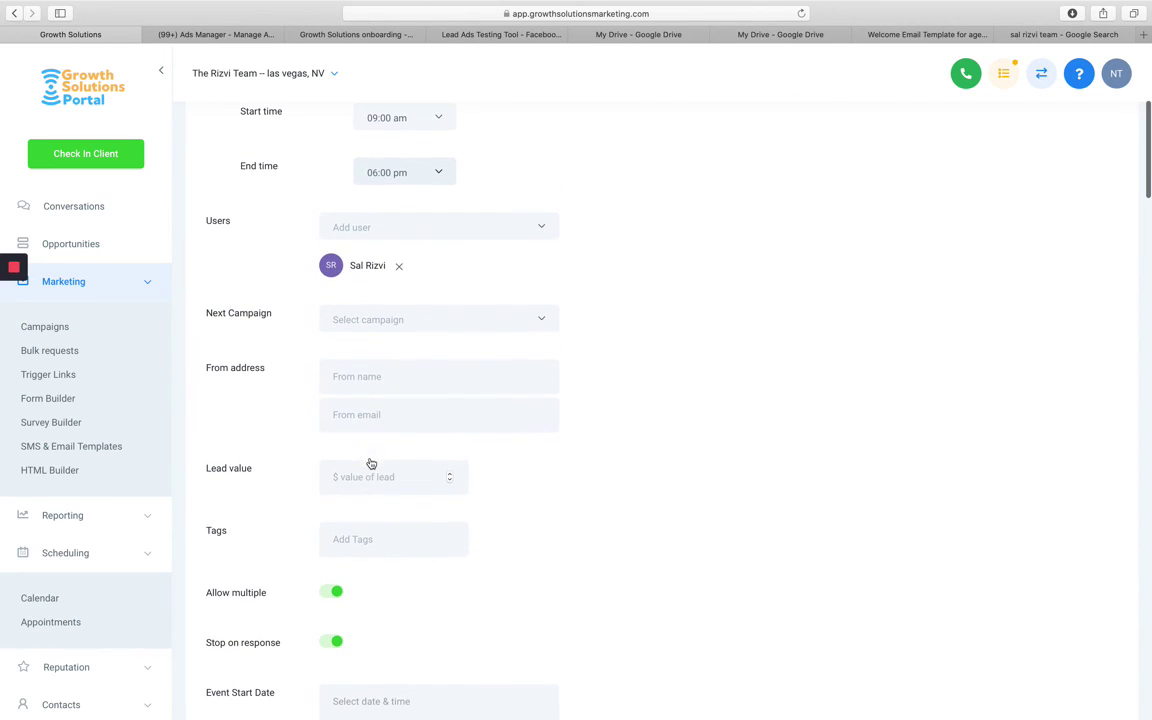
left_click(331, 645)
scroll(331, 645, "down", 6)
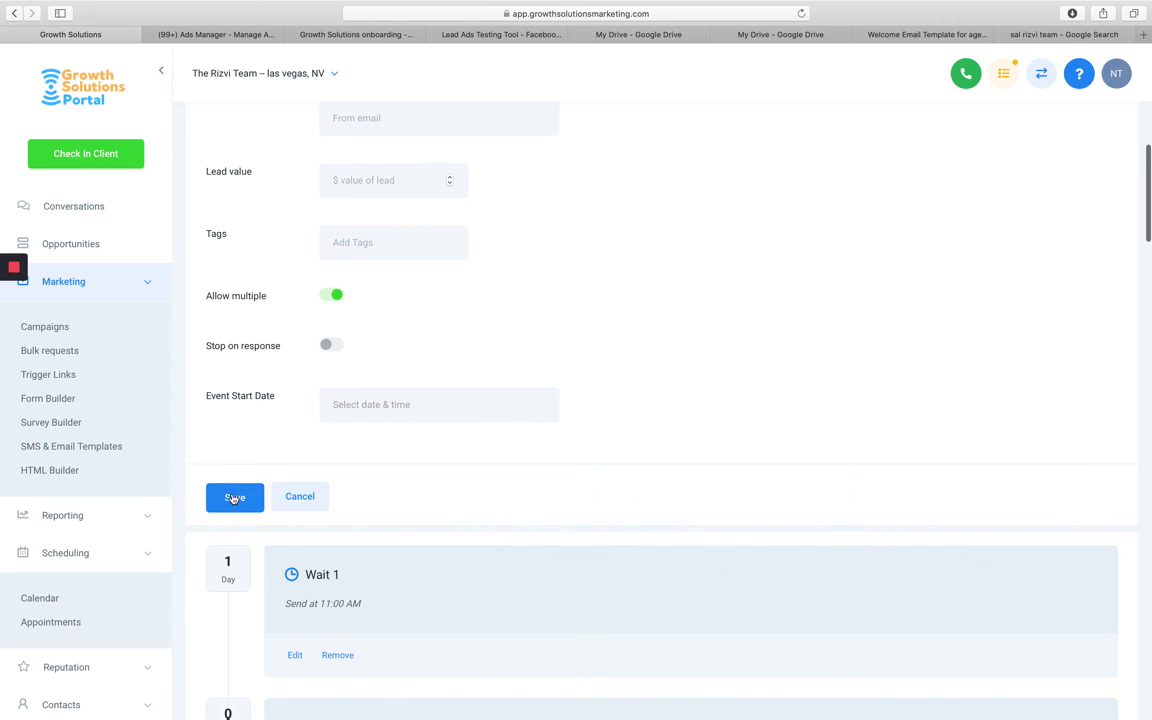
left_click(233, 498)
scroll(139, 386, "up", 1)
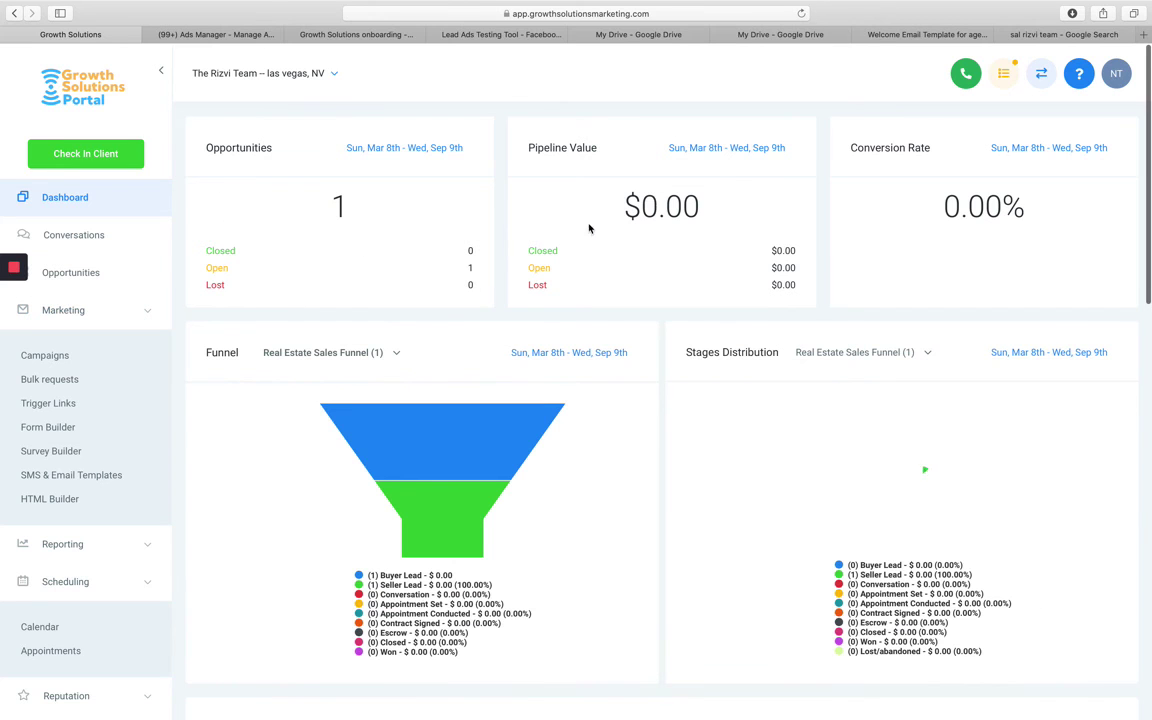
scroll(502, 532, "down", 10)
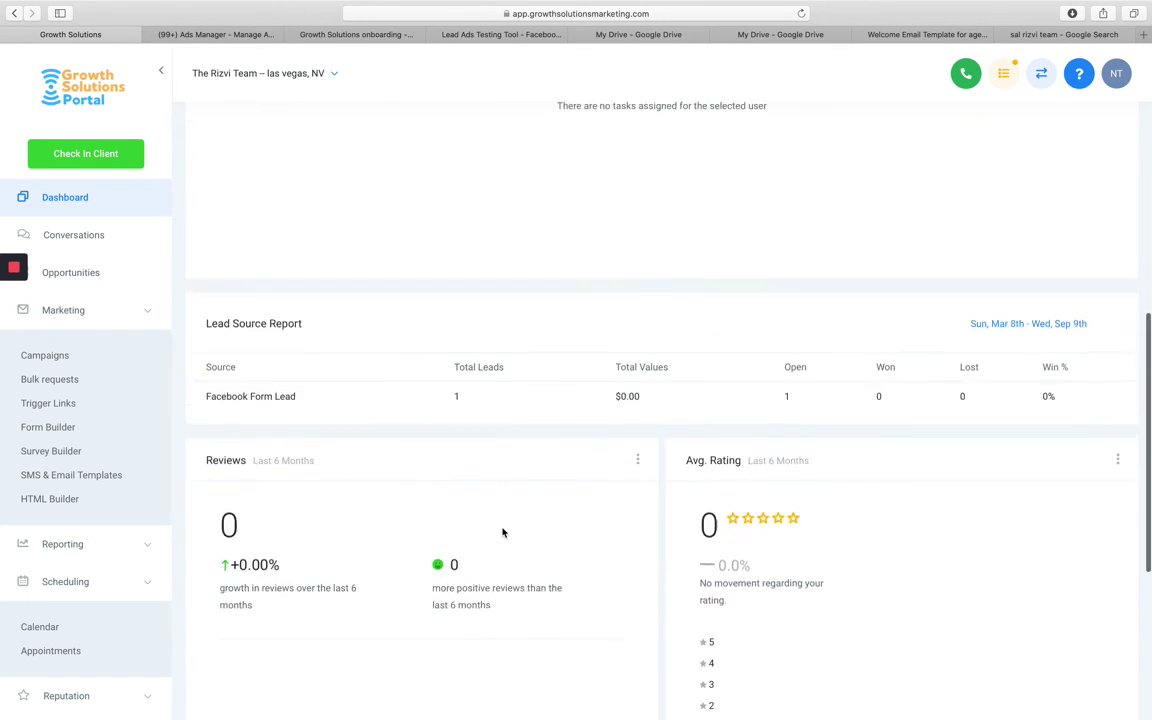
scroll(502, 532, "up", 10)
scroll(502, 532, "down", 1)
scroll(510, 500, "down", 1)
scroll(521, 453, "down", 10)
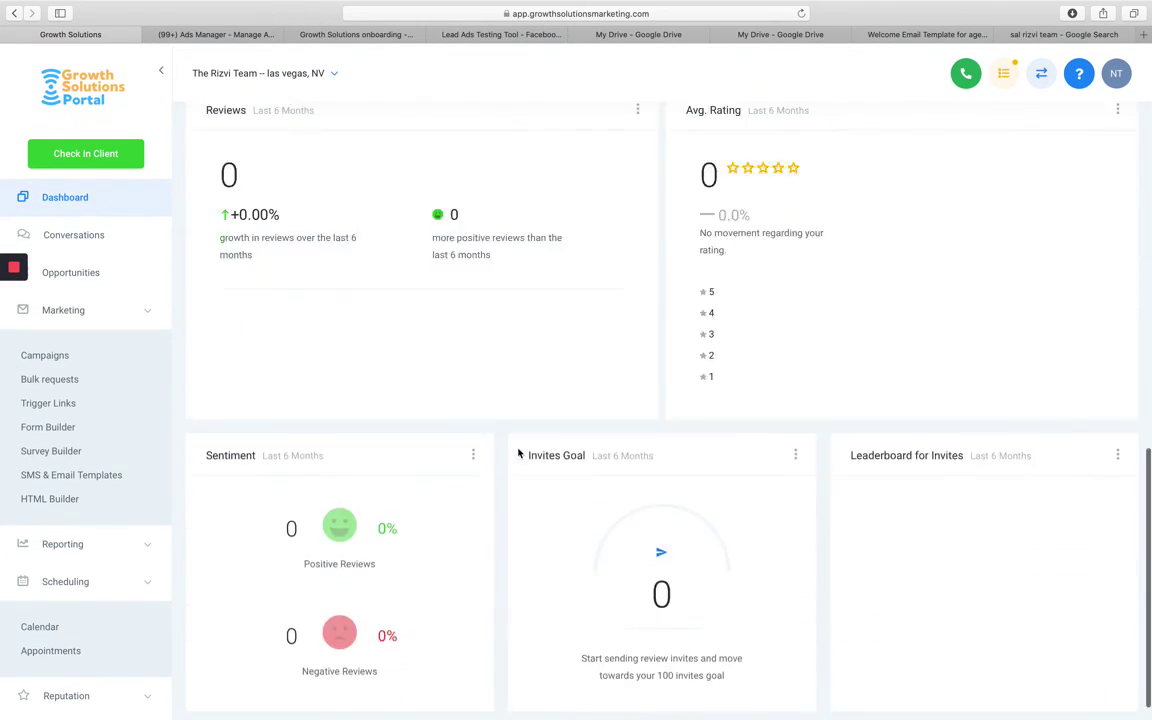
scroll(466, 580, "up", 10)
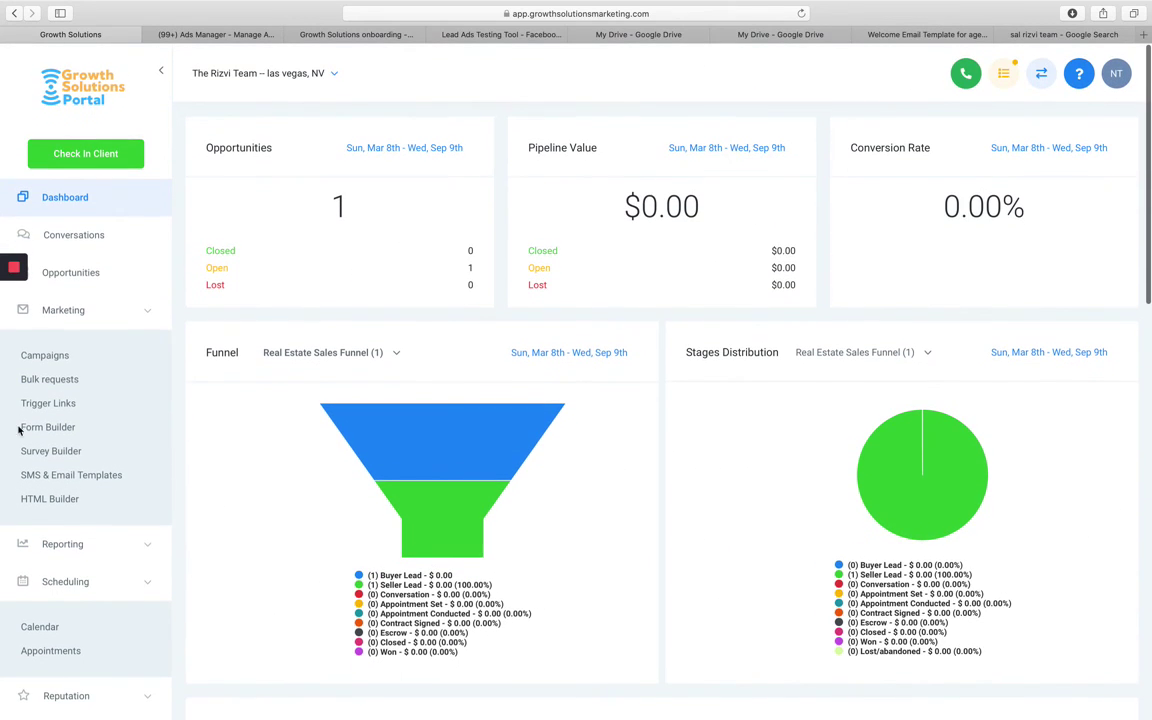
left_click(90, 310)
scroll(95, 500, "down", 2)
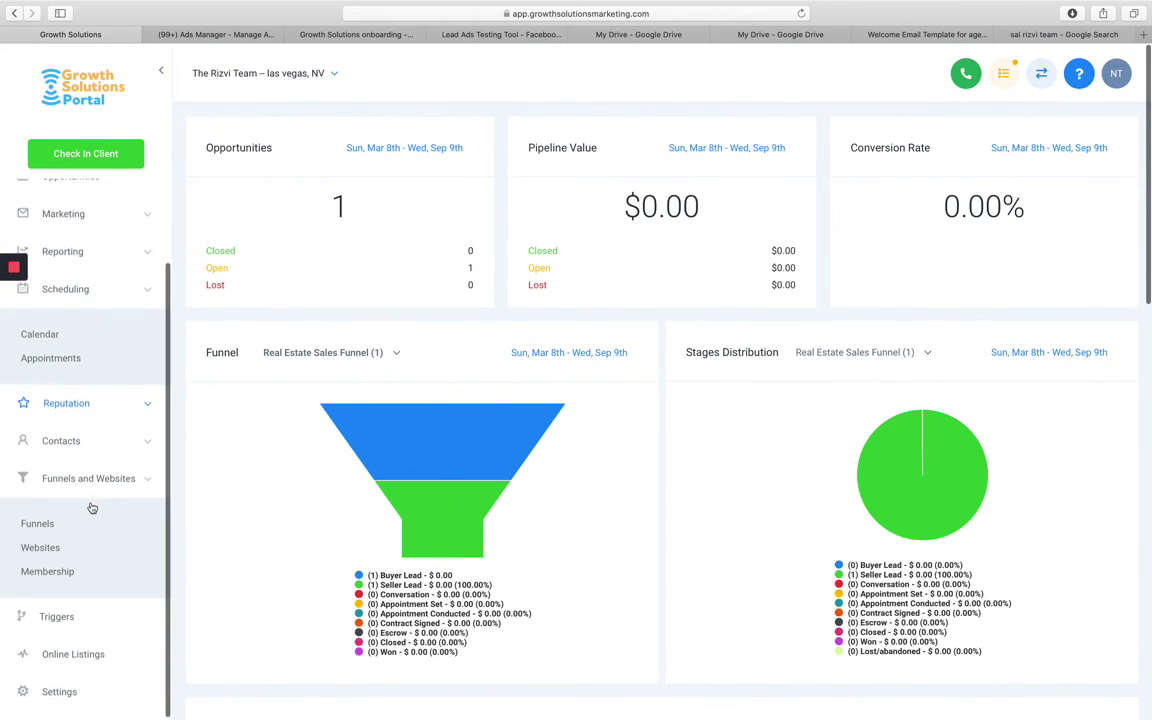
scroll(92, 508, "up", 2)
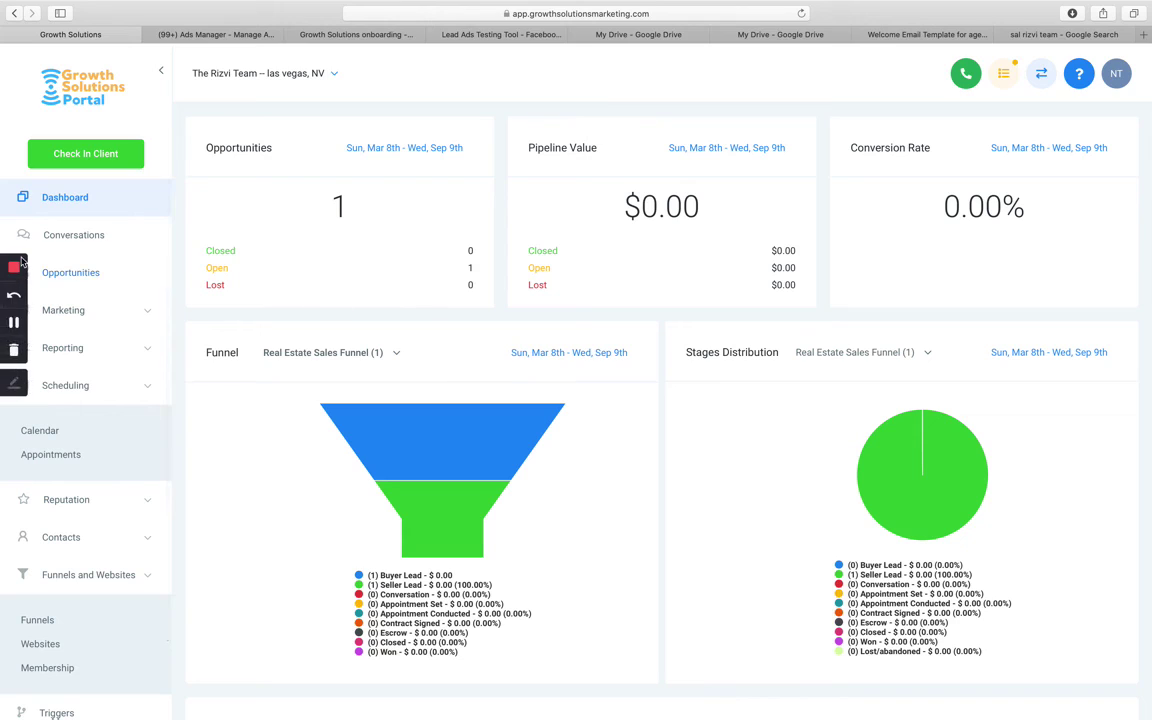